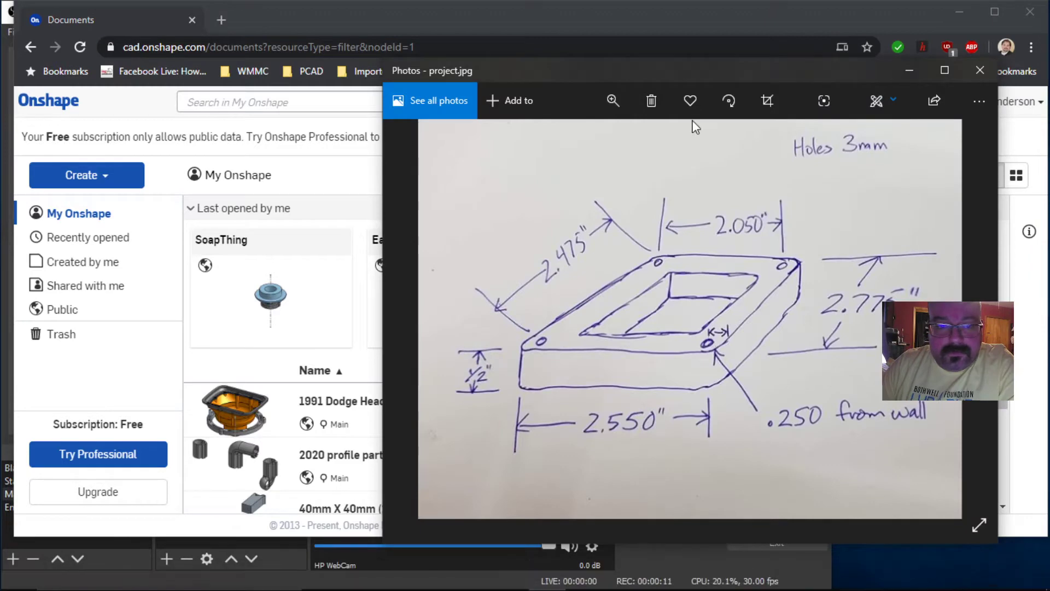
Step: View the project.jpg dimension drawing in a maximized window, and switch to a maximized Onshape documents page in Chrome
{"action": "left_click_drag", "start_coordinate": [678, 68], "coordinate": [582, 40]}
{"action": "left_click", "coordinate": [848, 43]}
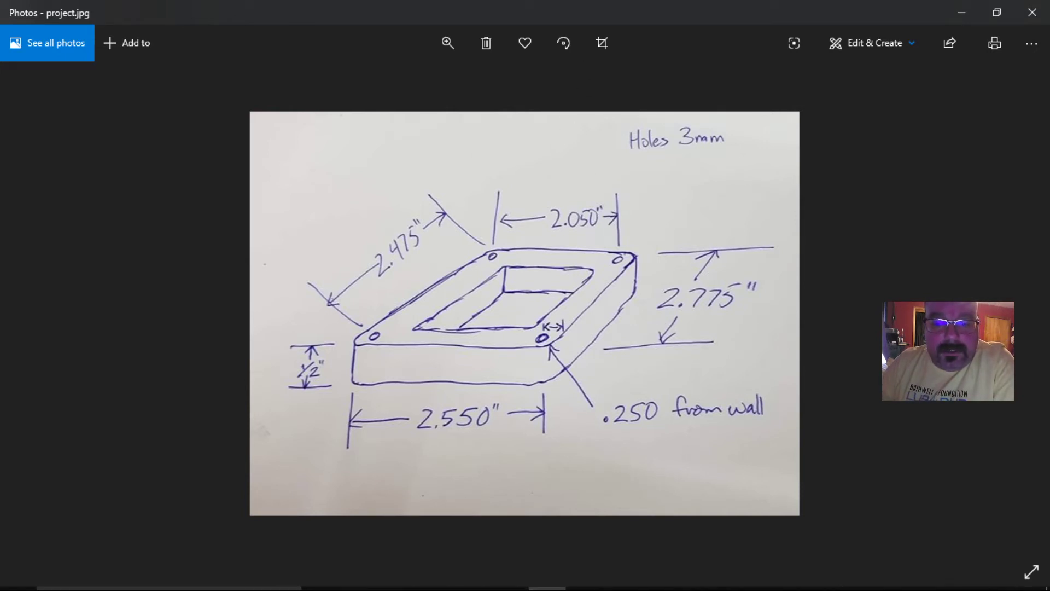
{"action": "mouse_move", "coordinate": [633, 574]}
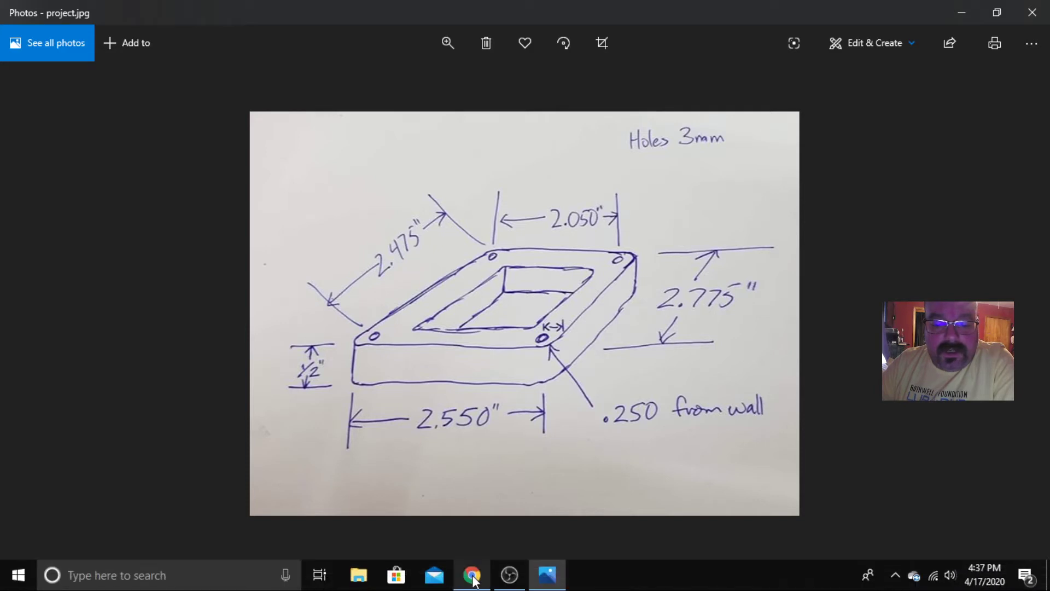
{"action": "left_click", "coordinate": [471, 575]}
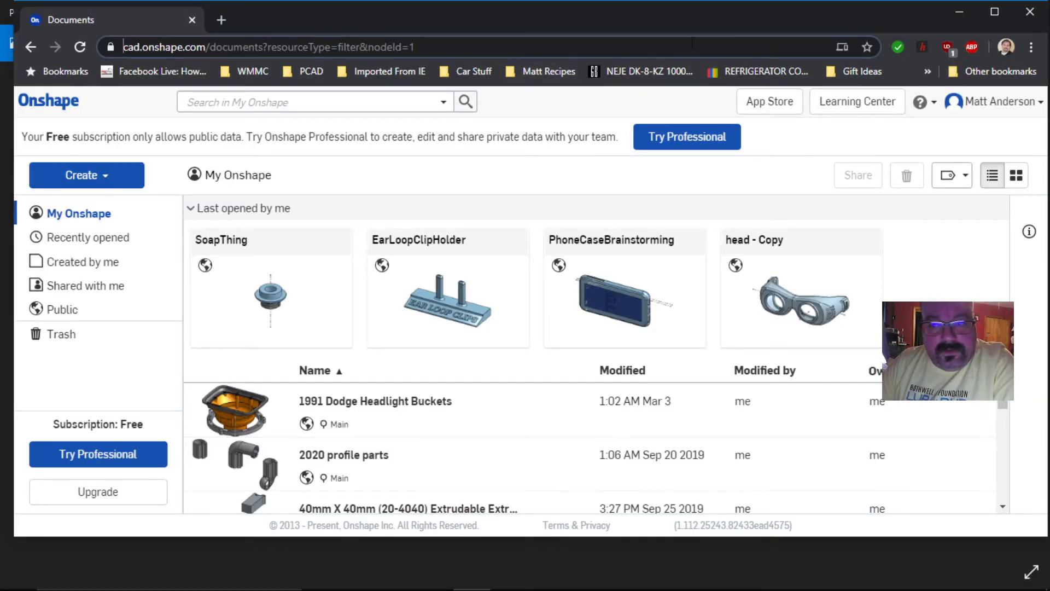
{"action": "left_click", "coordinate": [1000, 12]}
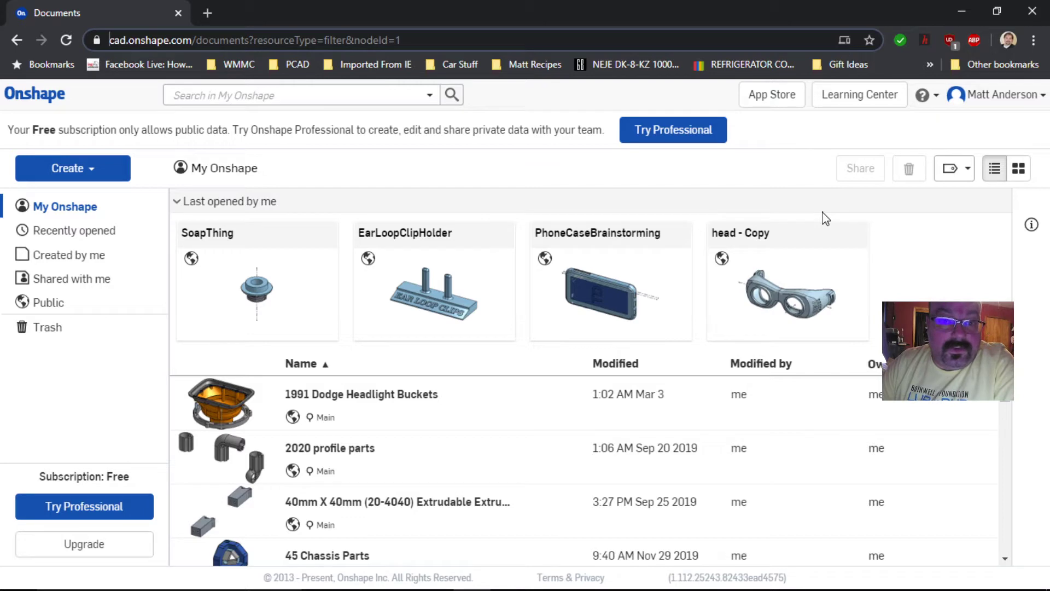
Step: Create a new public document named "Project"
{"action": "left_click", "coordinate": [55, 174]}
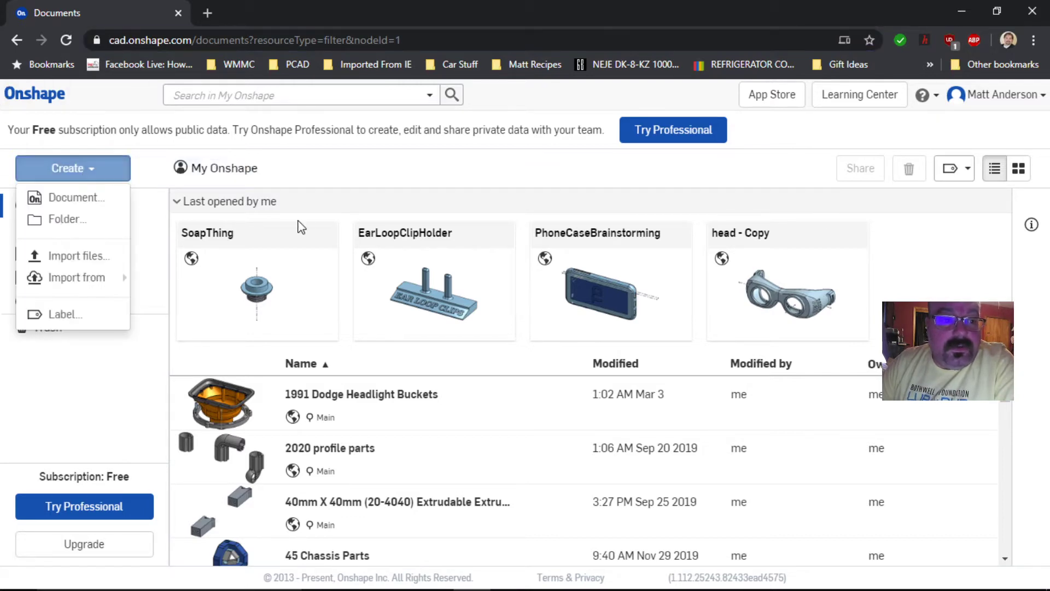
{"action": "left_click", "coordinate": [91, 198]}
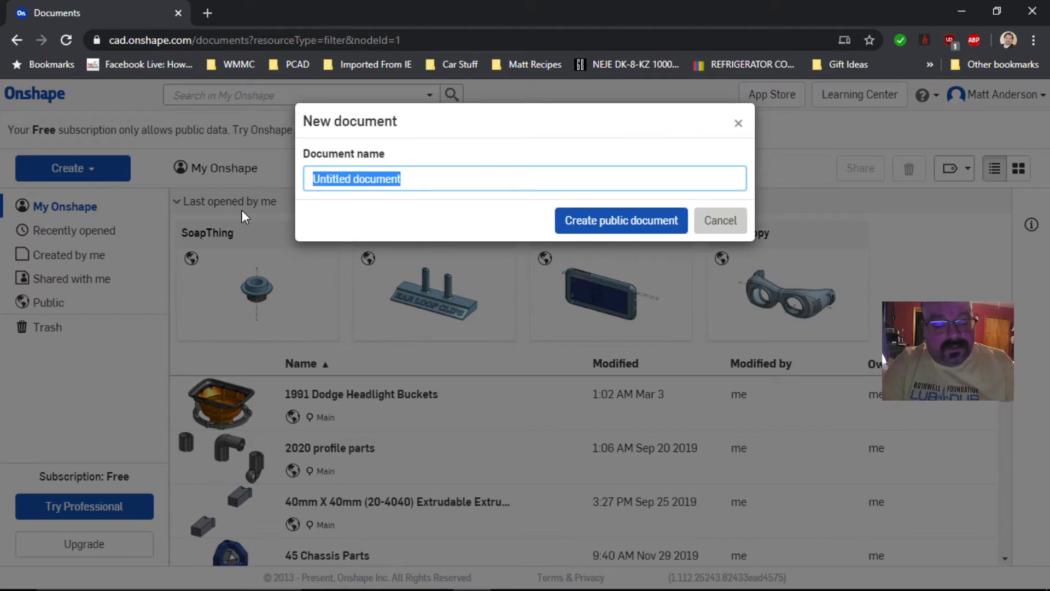
{"action": "type", "text": "Projects"}
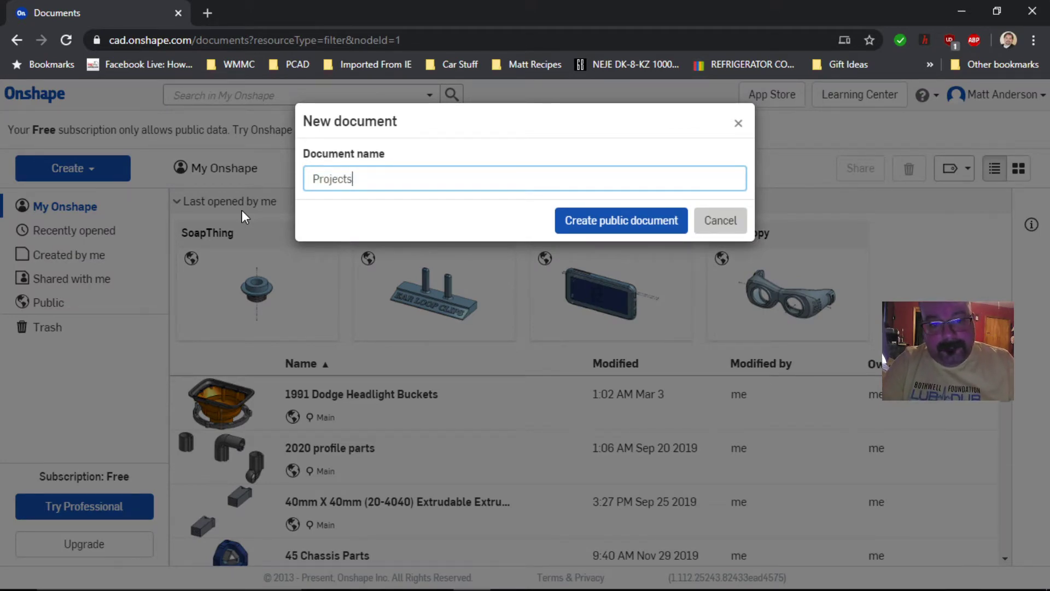
{"action": "key", "text": "BackSpace"}
{"action": "key", "text": "Return"}
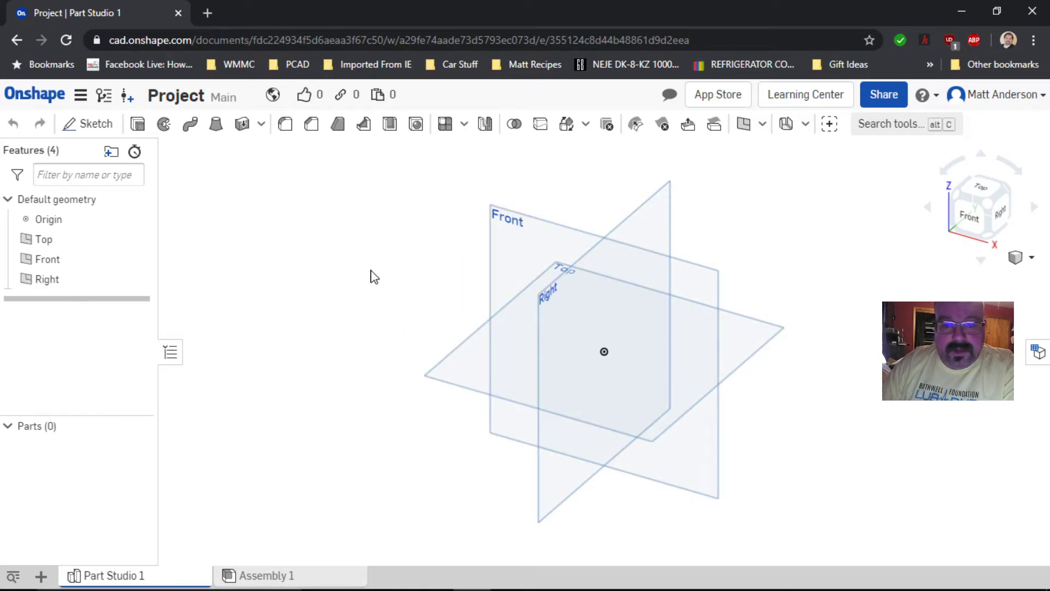
Step: Start a sketch on the Top plane and view it normal to the sketch plane
{"action": "right_click_drag", "start_coordinate": [370, 274], "coordinate": [383, 325]}
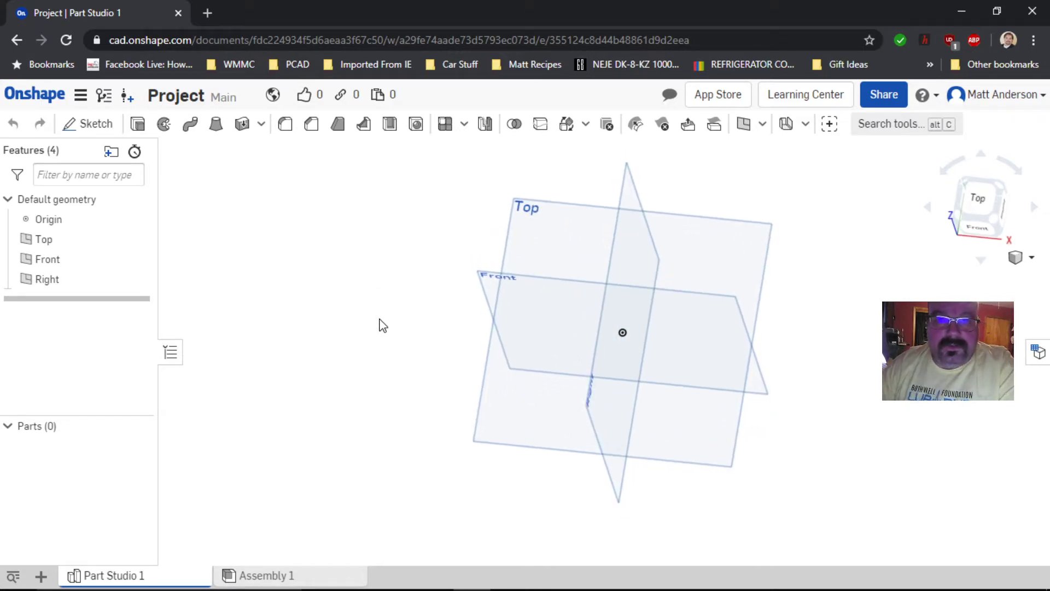
{"action": "left_click", "coordinate": [91, 127]}
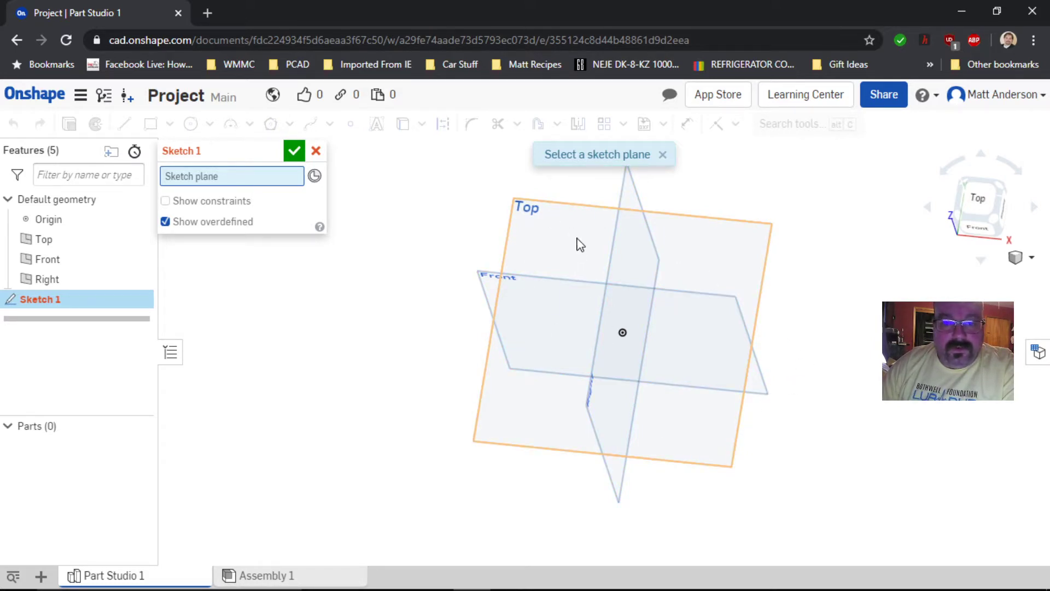
{"action": "left_click", "coordinate": [559, 234]}
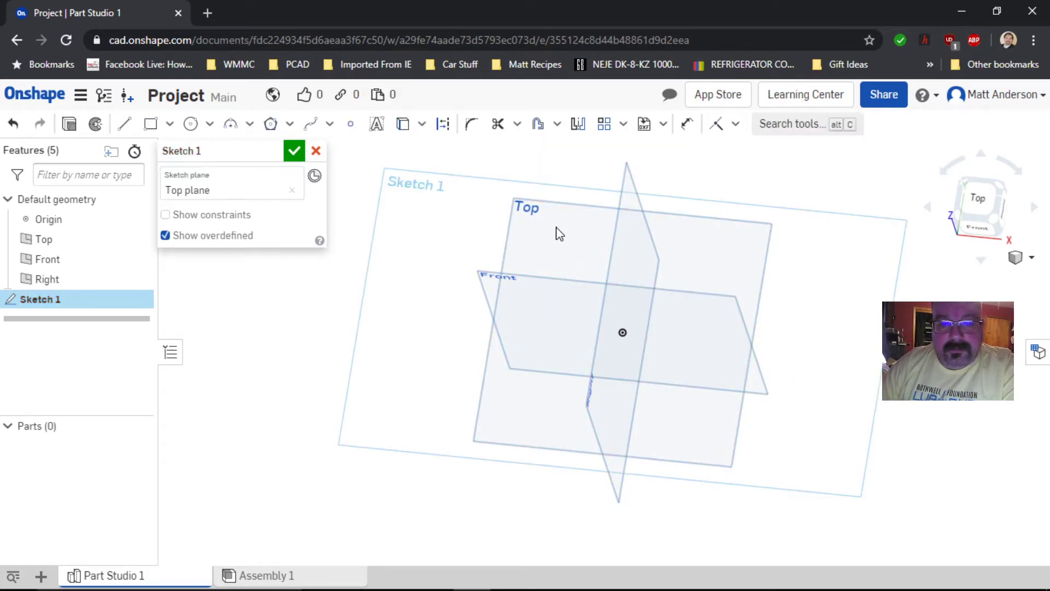
{"action": "right_click", "coordinate": [560, 236]}
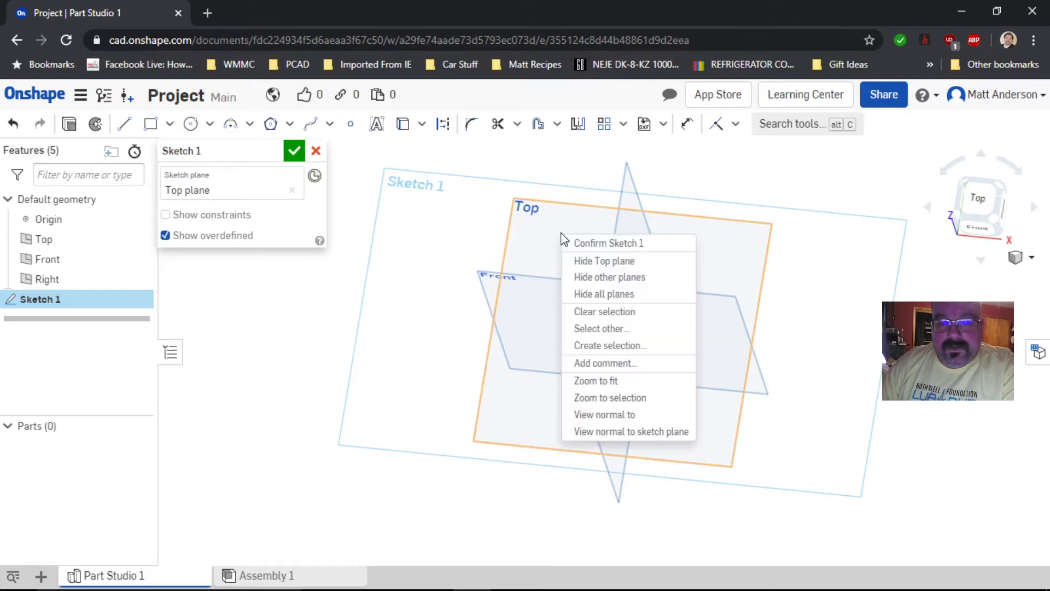
{"action": "left_click", "coordinate": [614, 433]}
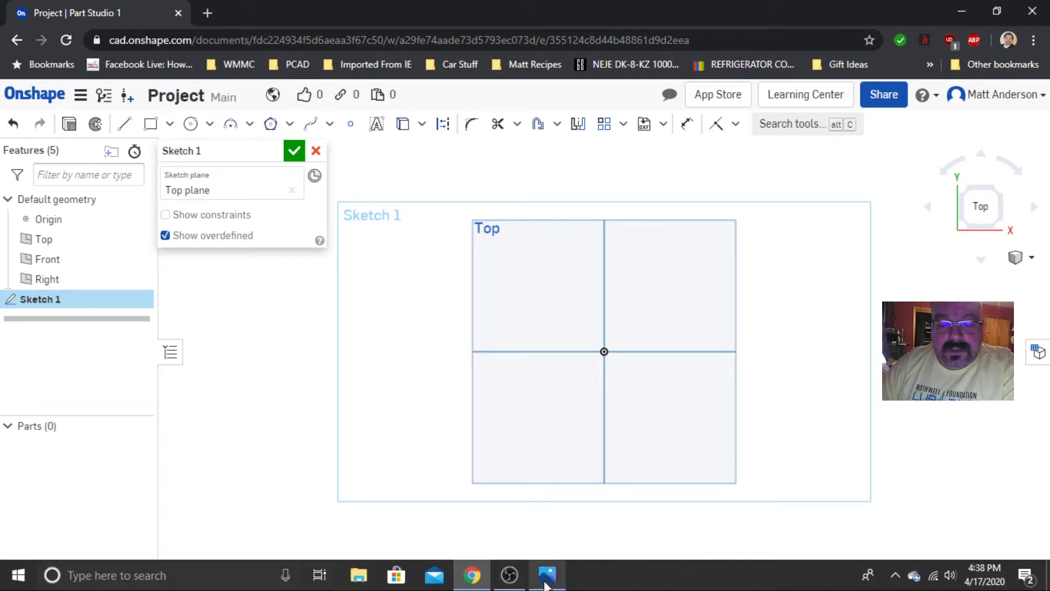
Step: Check project.jpg in Photos, return to Onshape, and sketch a rectangle from the origin, about 58 mm wide and 64 mm high
{"action": "left_click", "coordinate": [547, 576]}
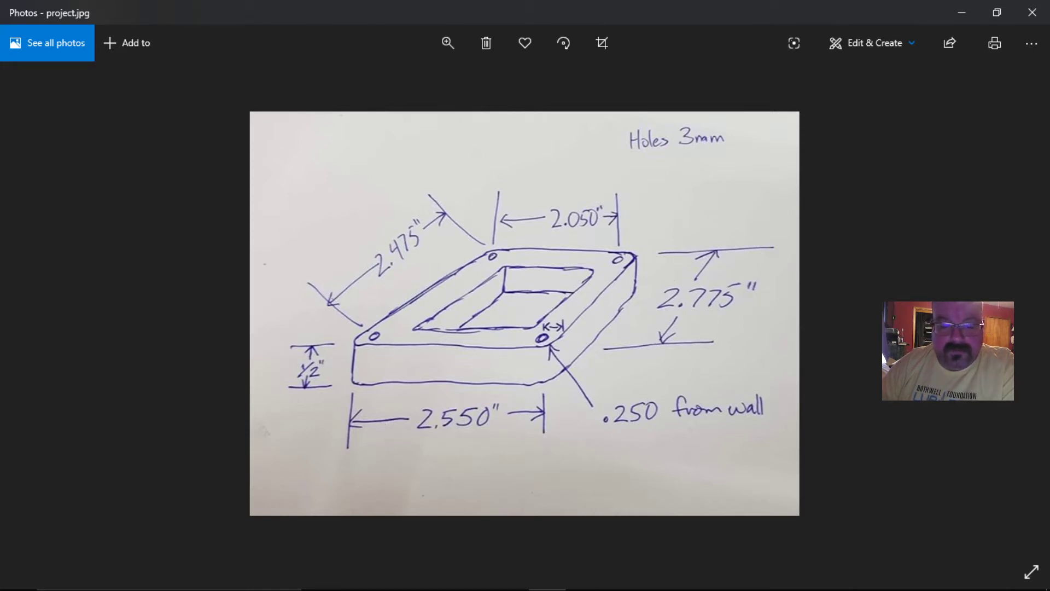
{"action": "mouse_move", "coordinate": [547, 588]}
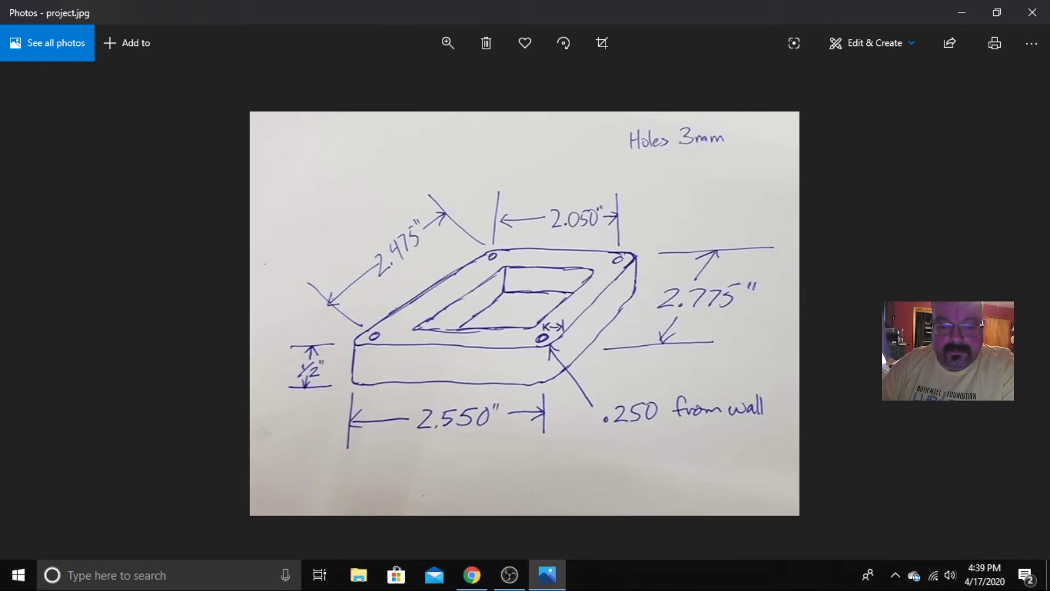
{"action": "left_click", "coordinate": [460, 576]}
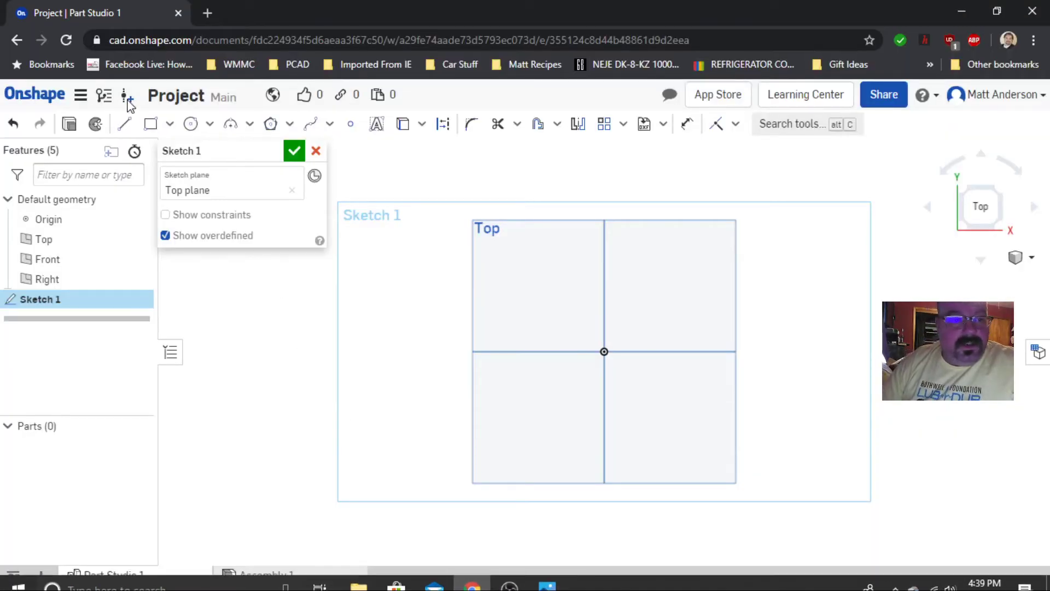
{"action": "left_click", "coordinate": [150, 123]}
{"action": "left_click", "coordinate": [604, 351]}
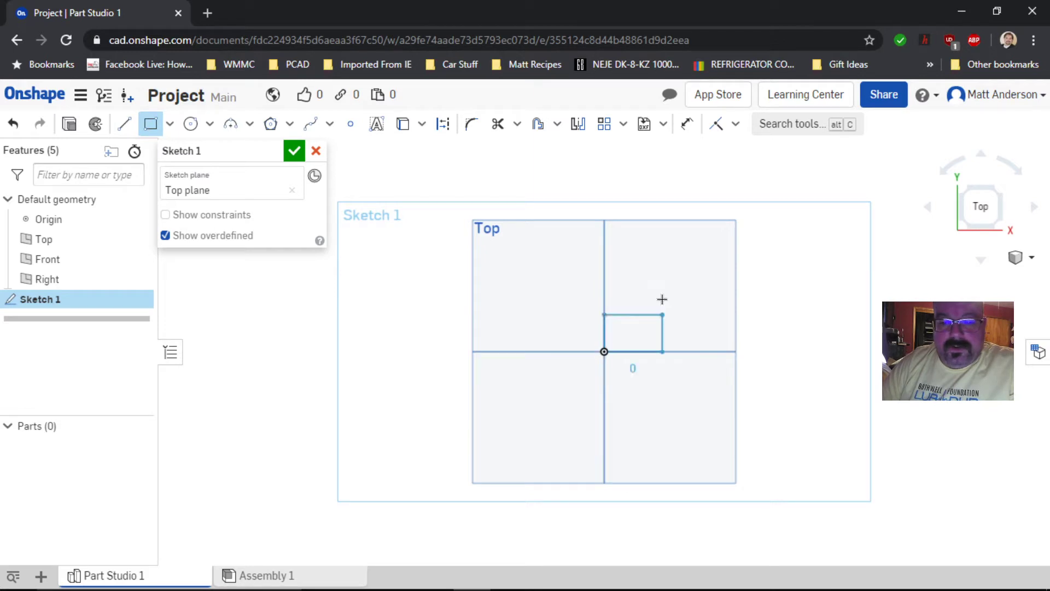
{"action": "left_click", "coordinate": [706, 241]}
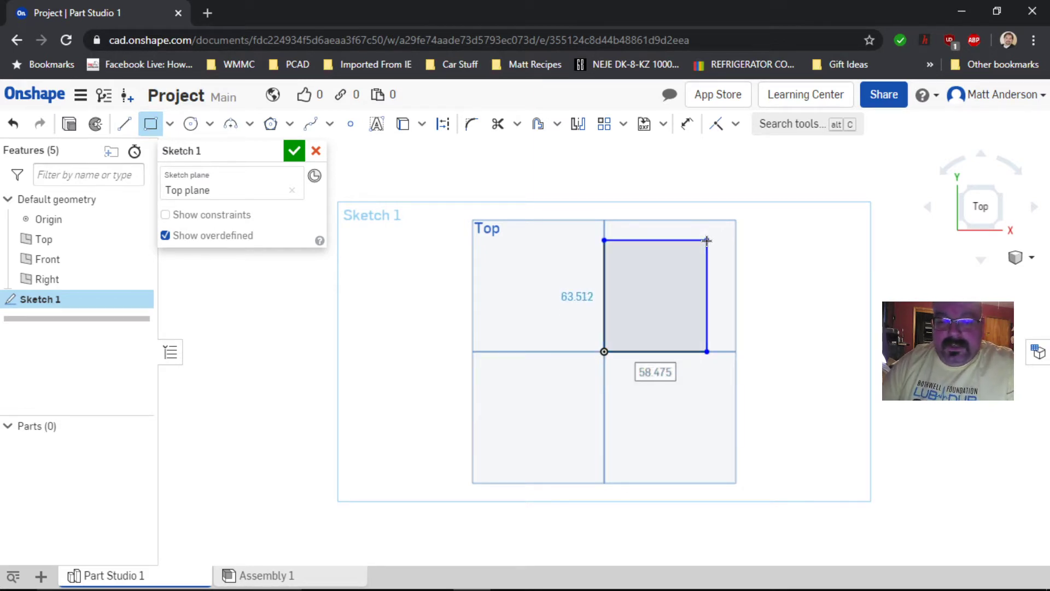
{"action": "mouse_move", "coordinate": [526, 585]}
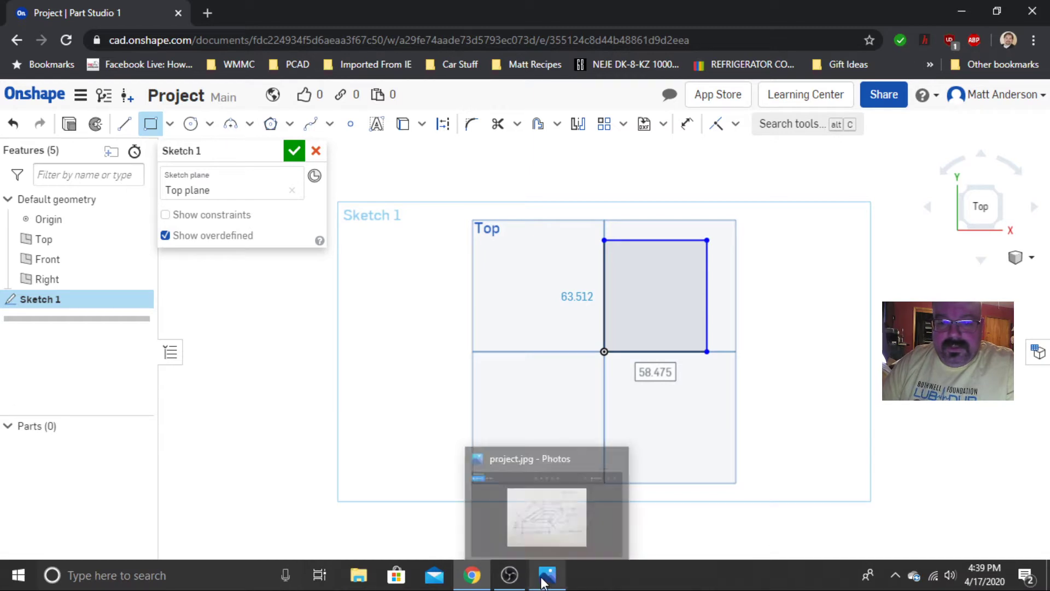
{"action": "mouse_move", "coordinate": [540, 534]}
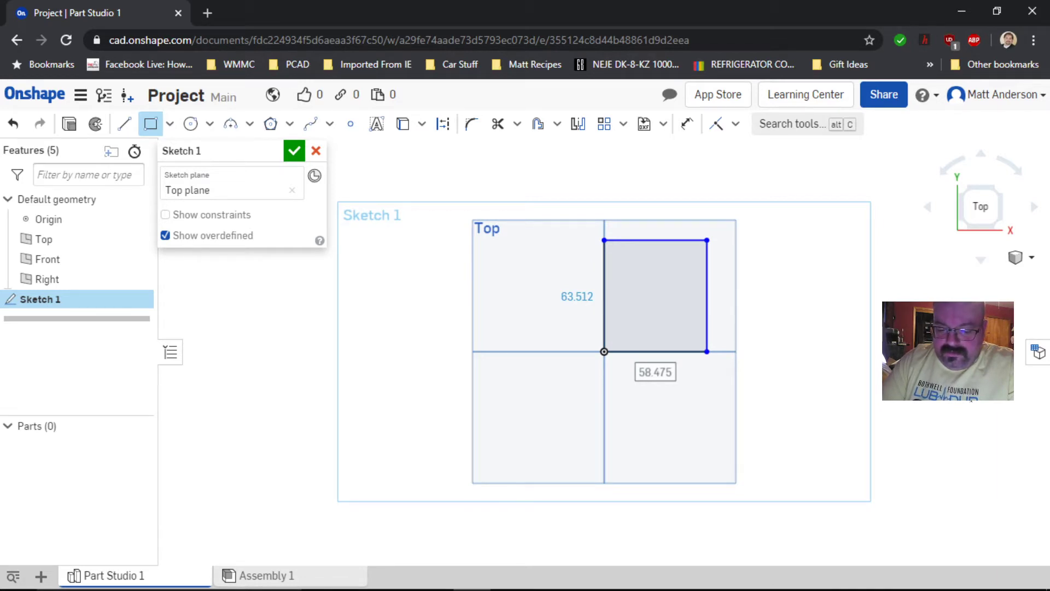
{"action": "mouse_move", "coordinate": [550, 589]}
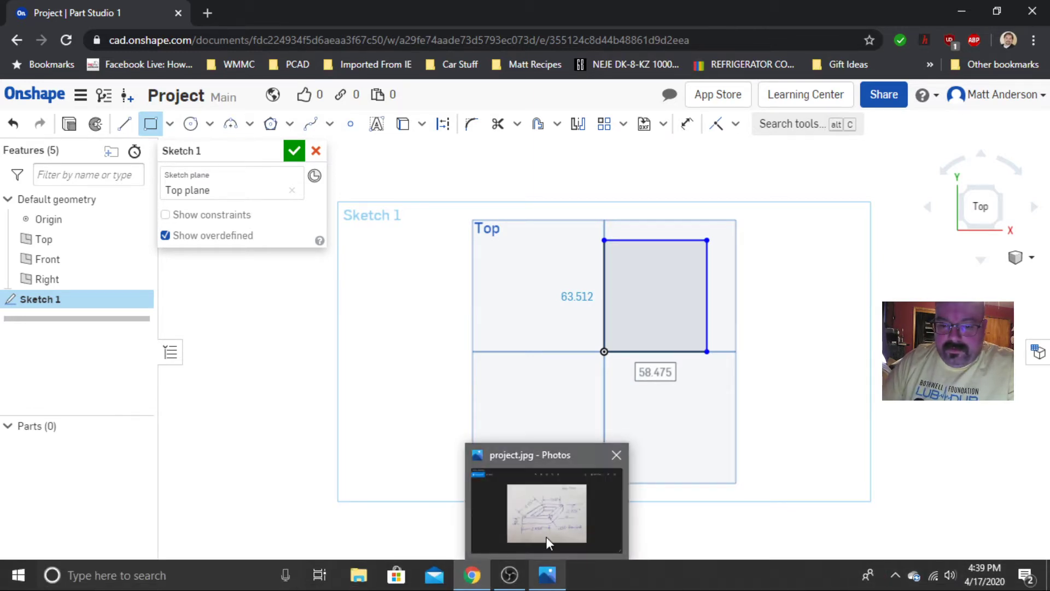
{"action": "mouse_move", "coordinate": [546, 537]}
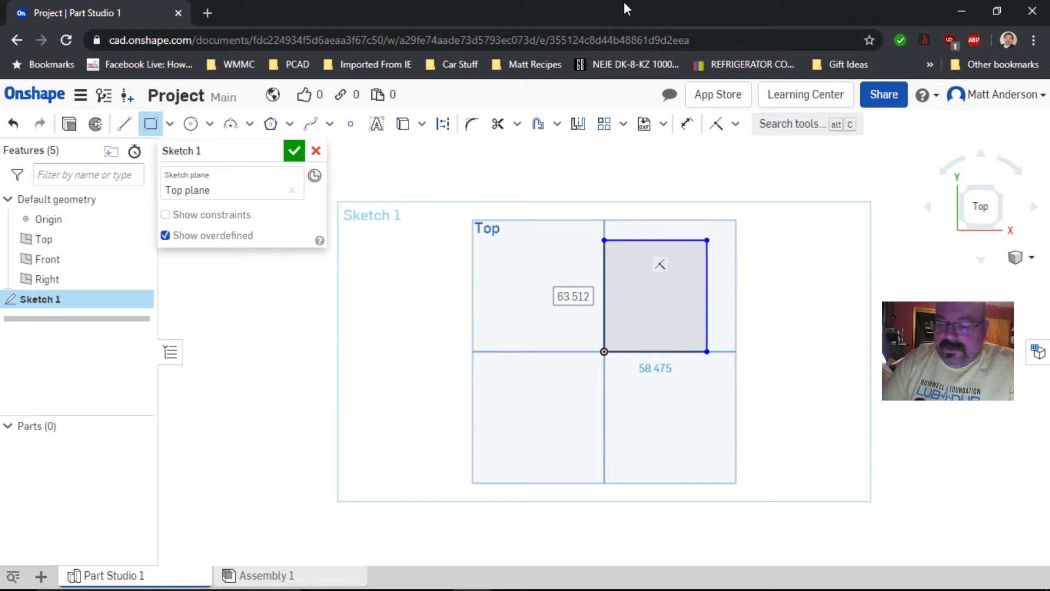
{"action": "type", "text": "64"}
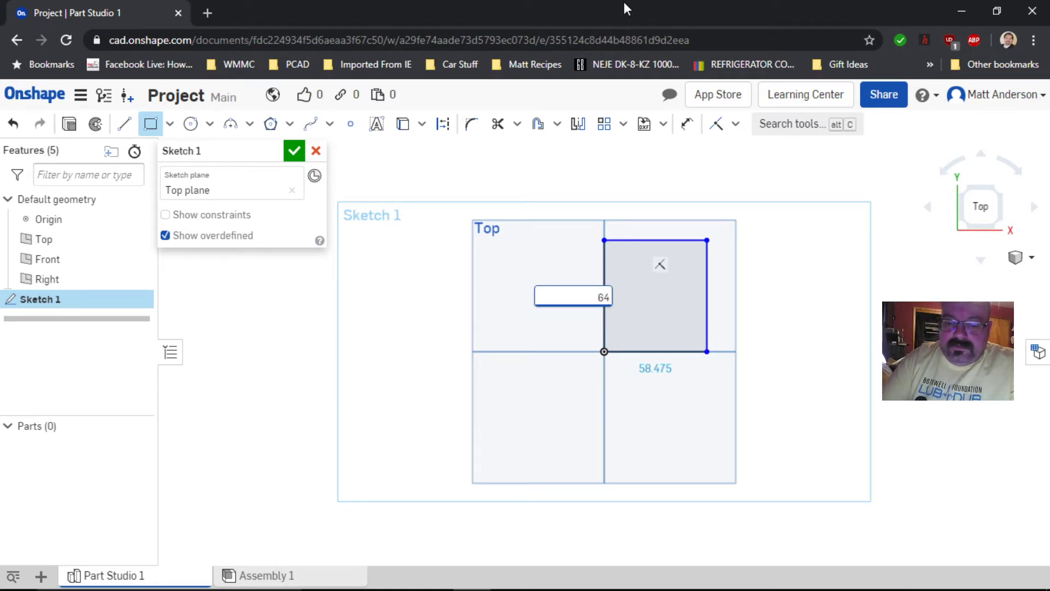
{"action": "key", "text": "BackSpace"}
{"action": "key", "text": "BackSpace"}
{"action": "key", "text": "Escape"}
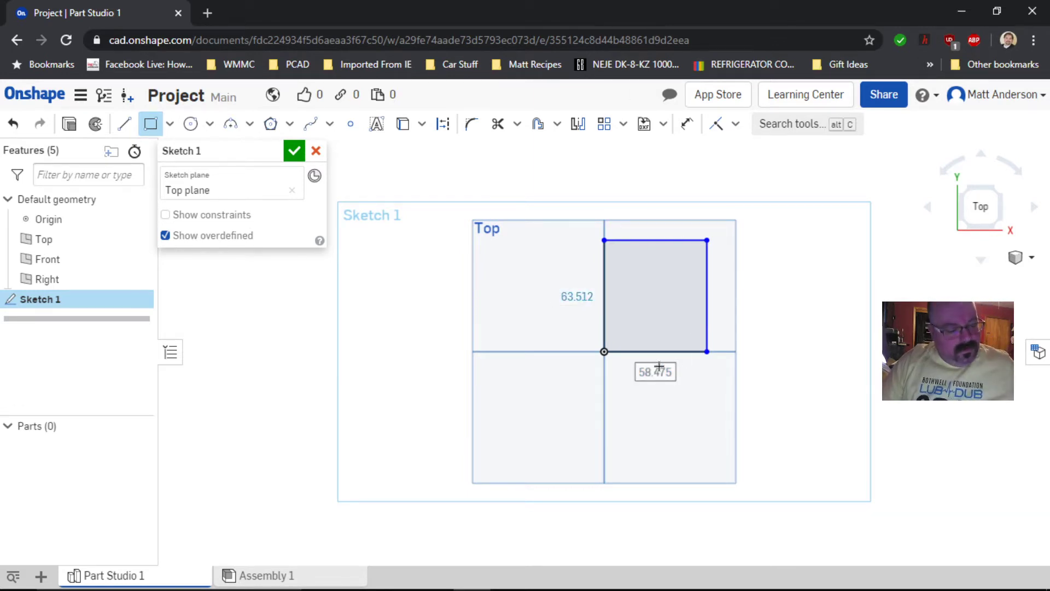
{"action": "key", "text": "Escape"}
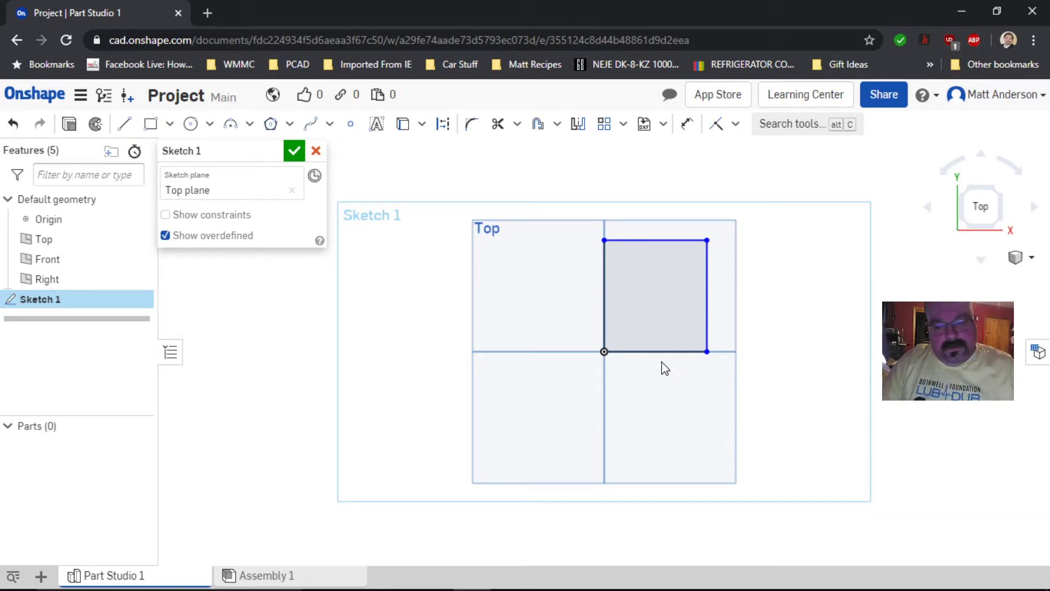
Step: Dimension the rectangle's width between its two vertical sides and set it to 64.77 mm
{"action": "left_click", "coordinate": [656, 334]}
{"action": "left_click", "coordinate": [687, 124]}
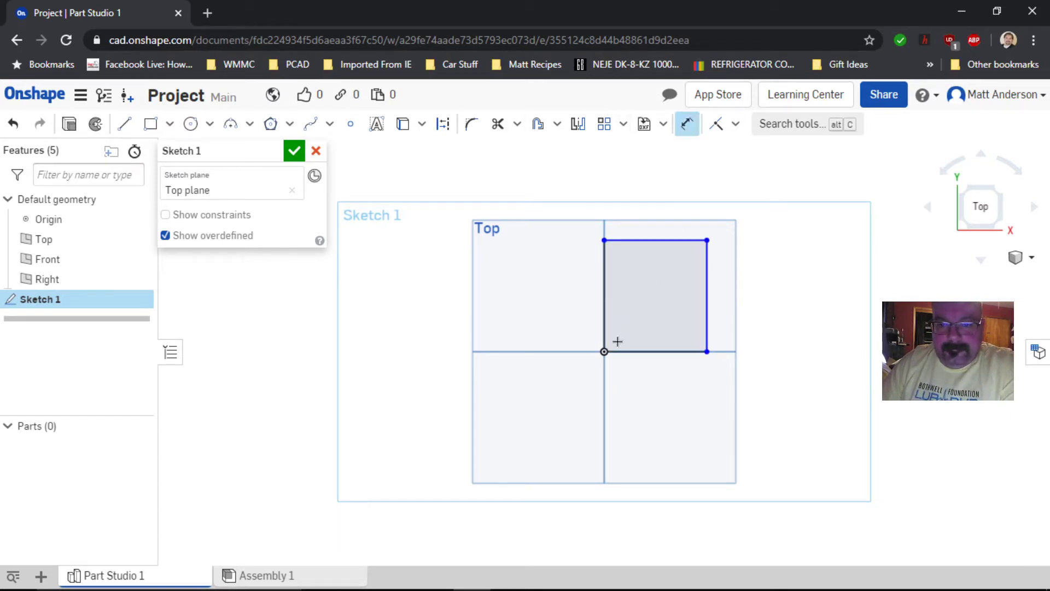
{"action": "left_click", "coordinate": [643, 342]}
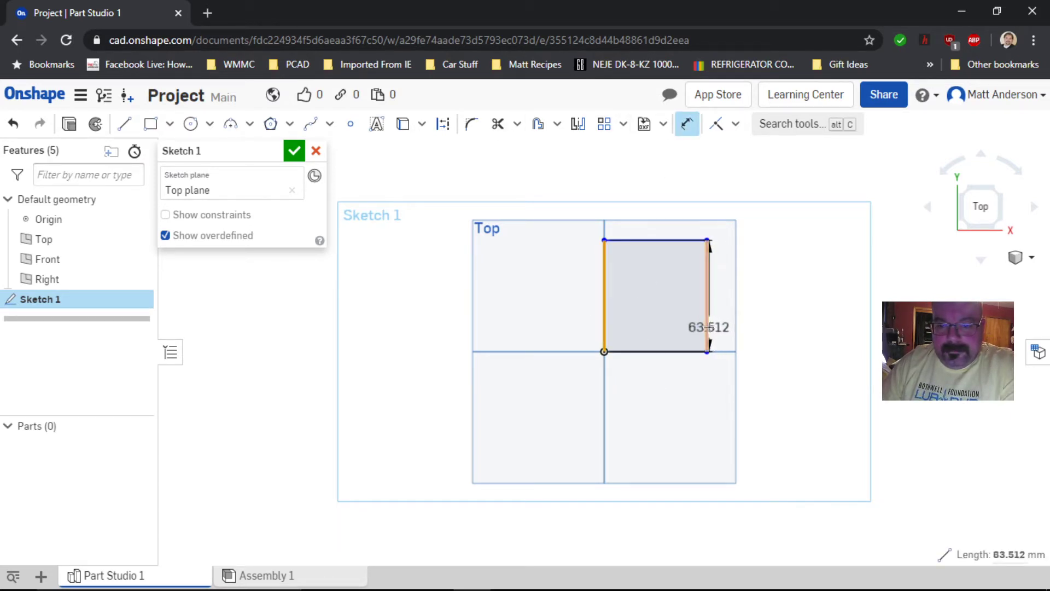
{"action": "left_click", "coordinate": [707, 339]}
{"action": "left_click", "coordinate": [704, 389]}
{"action": "type", "text": "6"}
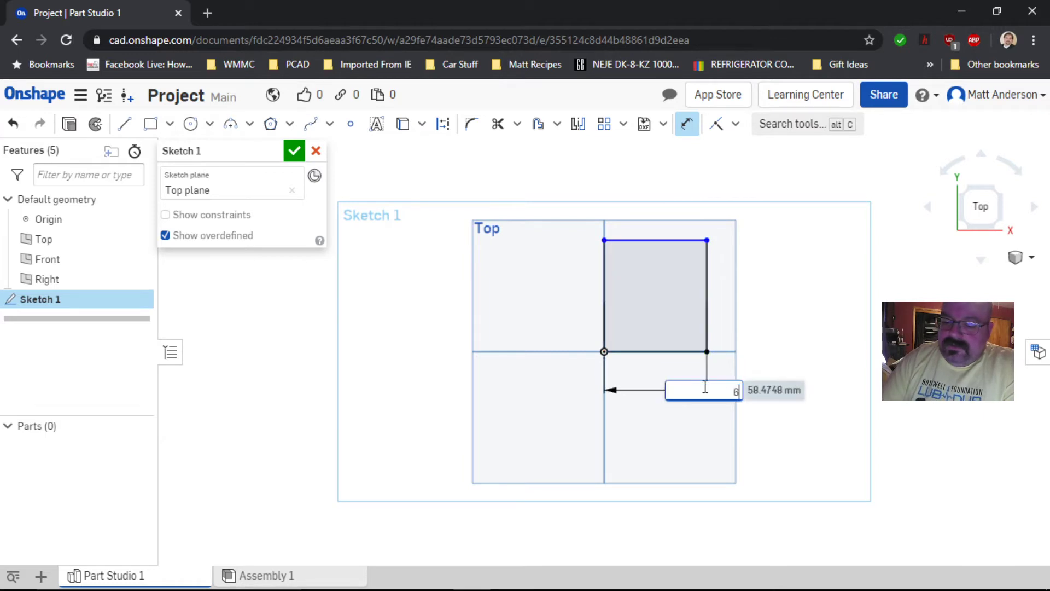
{"action": "type", "text": "4.77"}
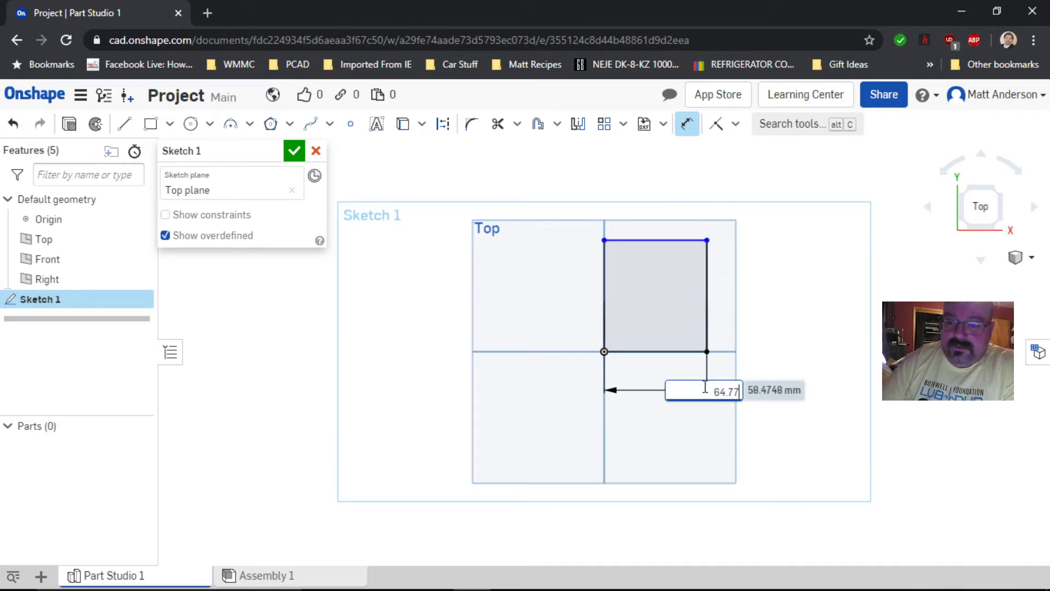
{"action": "key", "text": "Return"}
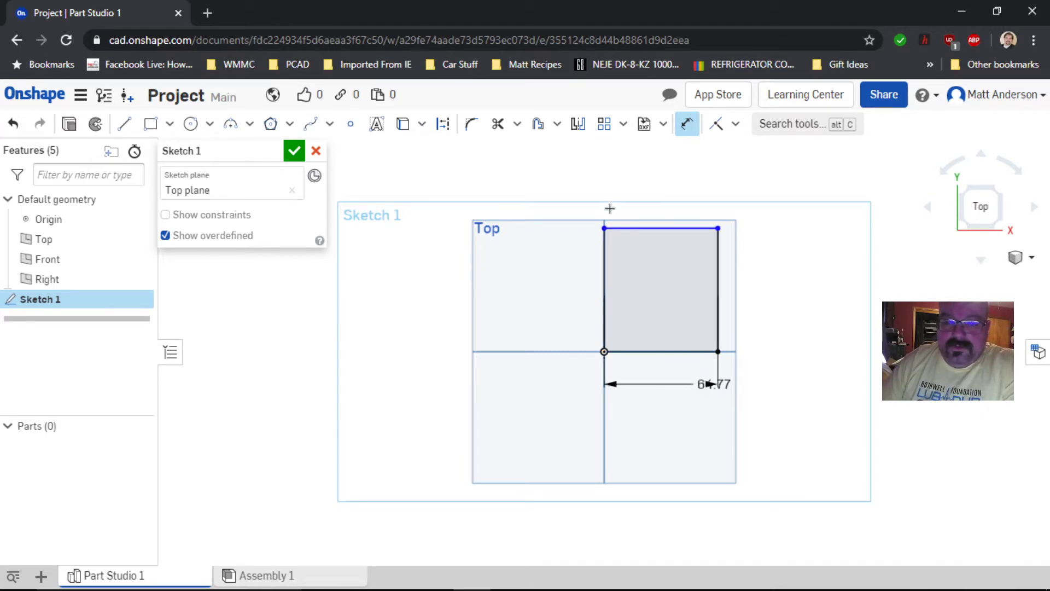
{"action": "left_click", "coordinate": [689, 124]}
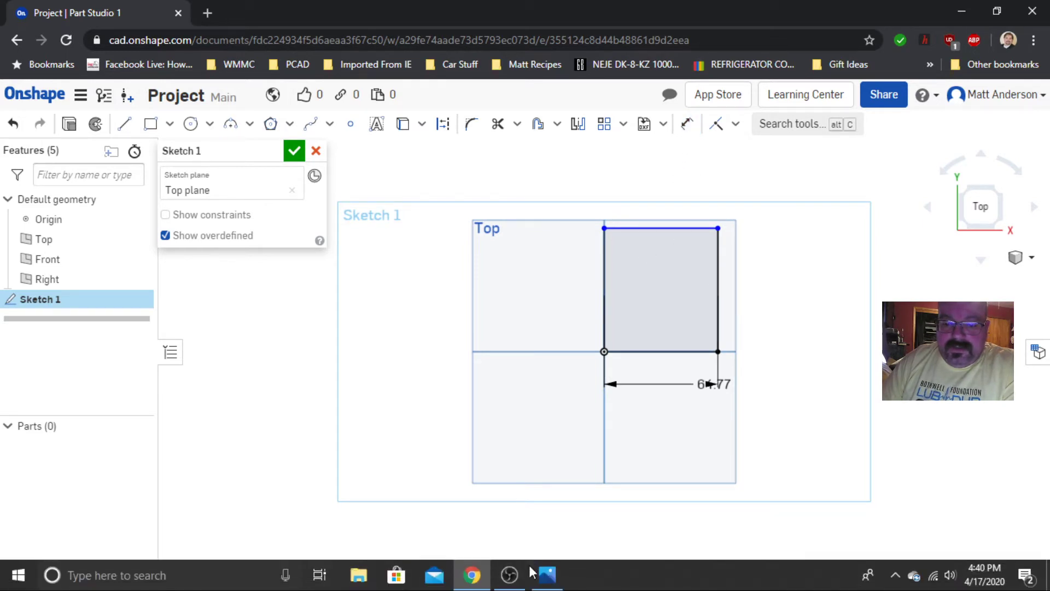
Step: Check project.jpg in Photos, return to Onshape, and dimension the rectangle's height between its horizontal sides to 70.485 mm
{"action": "left_click", "coordinate": [542, 521]}
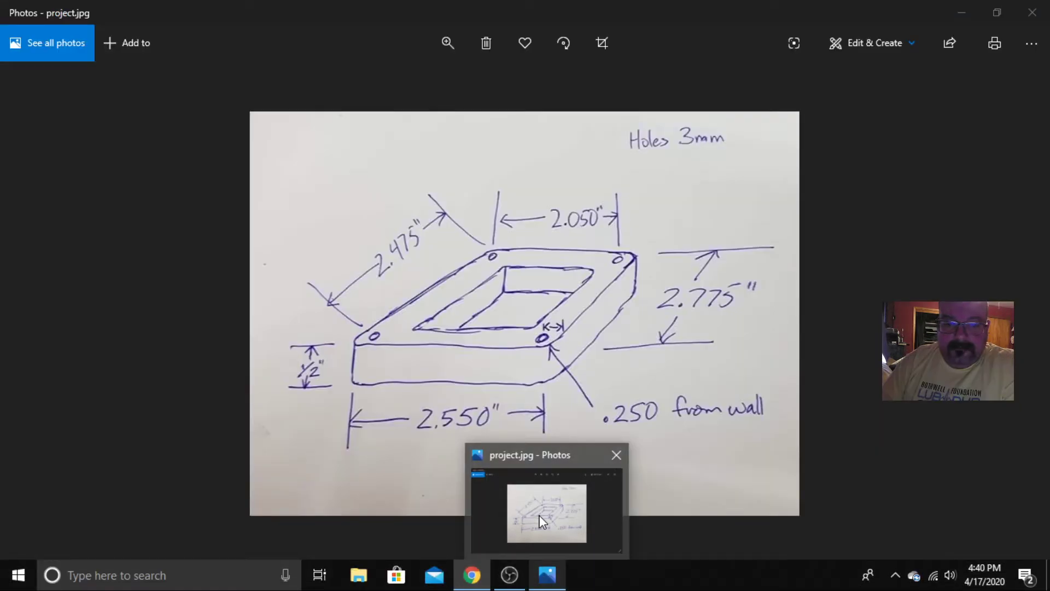
{"action": "left_click", "coordinate": [542, 521]}
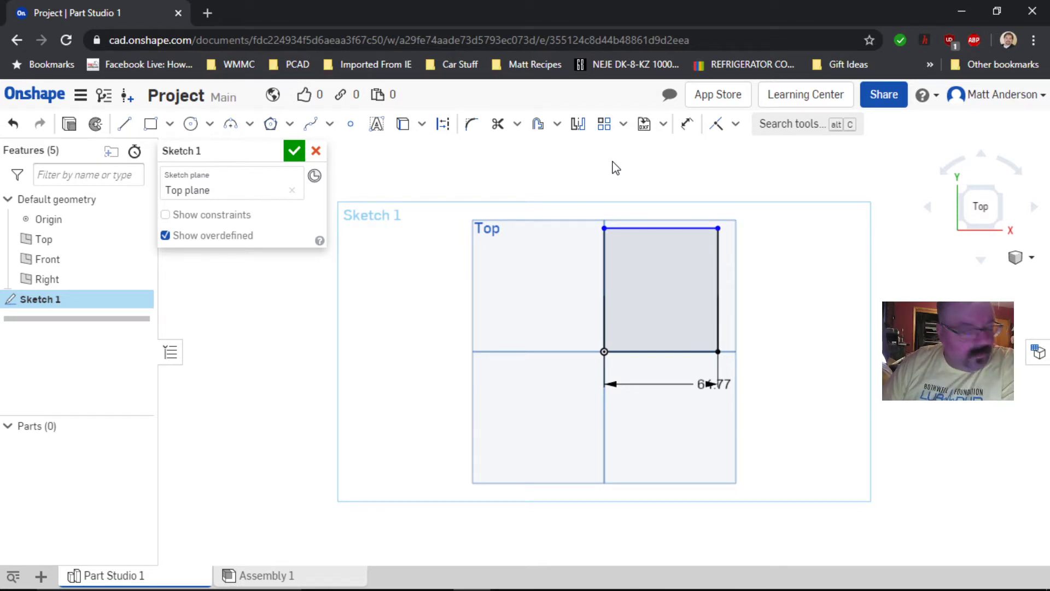
{"action": "left_click", "coordinate": [687, 123]}
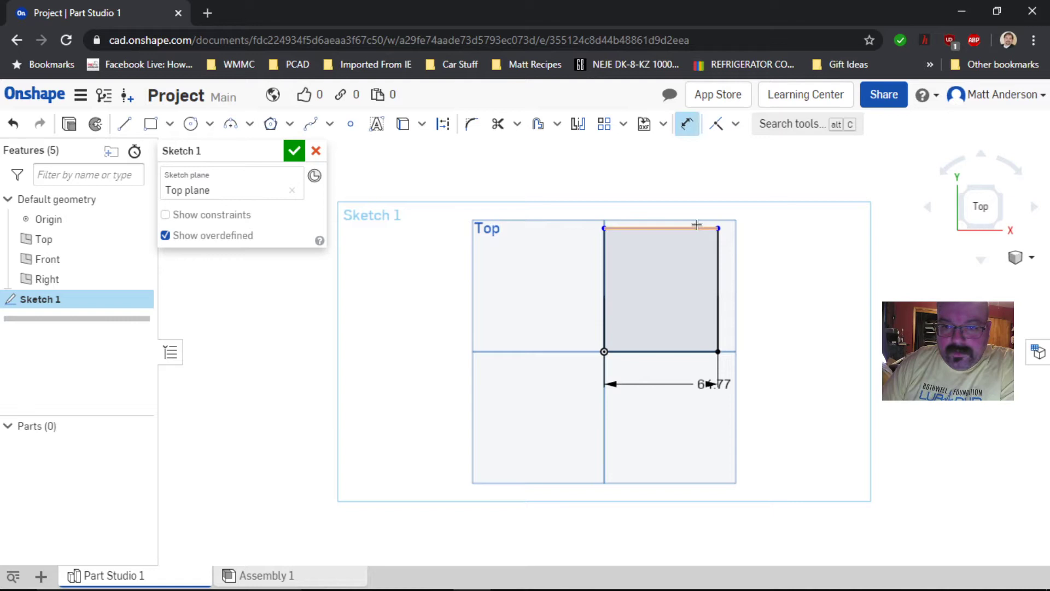
{"action": "left_click", "coordinate": [642, 228]}
{"action": "left_click", "coordinate": [604, 352]}
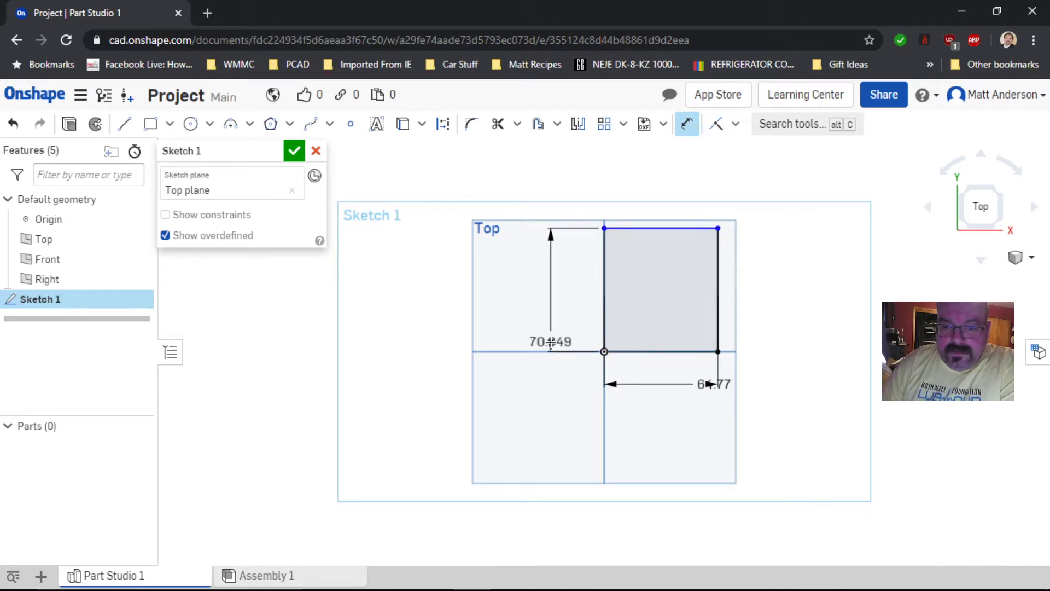
{"action": "left_click", "coordinate": [551, 342]}
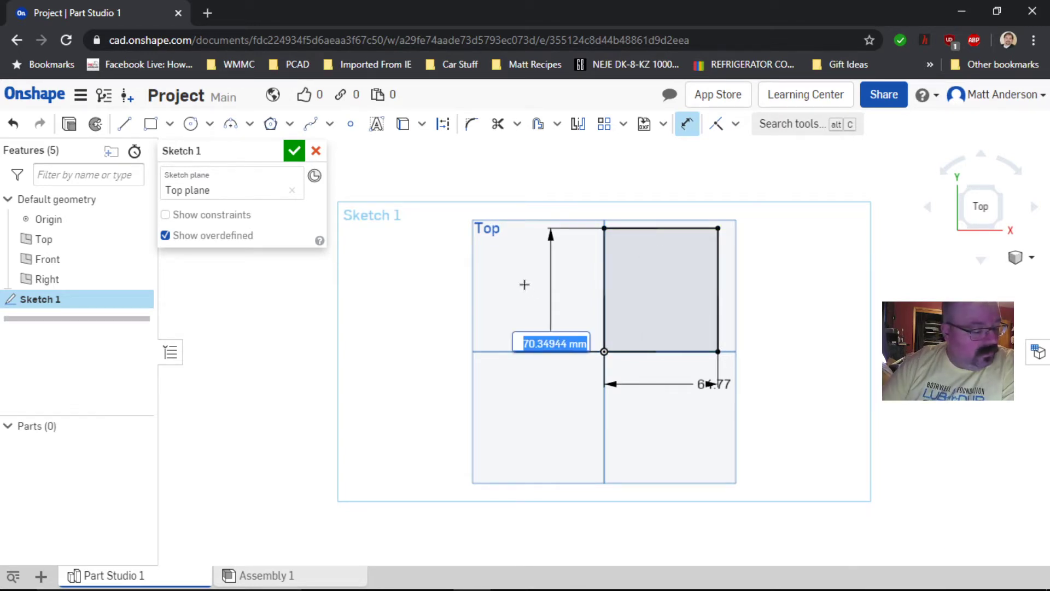
{"action": "type", "text": "70"}
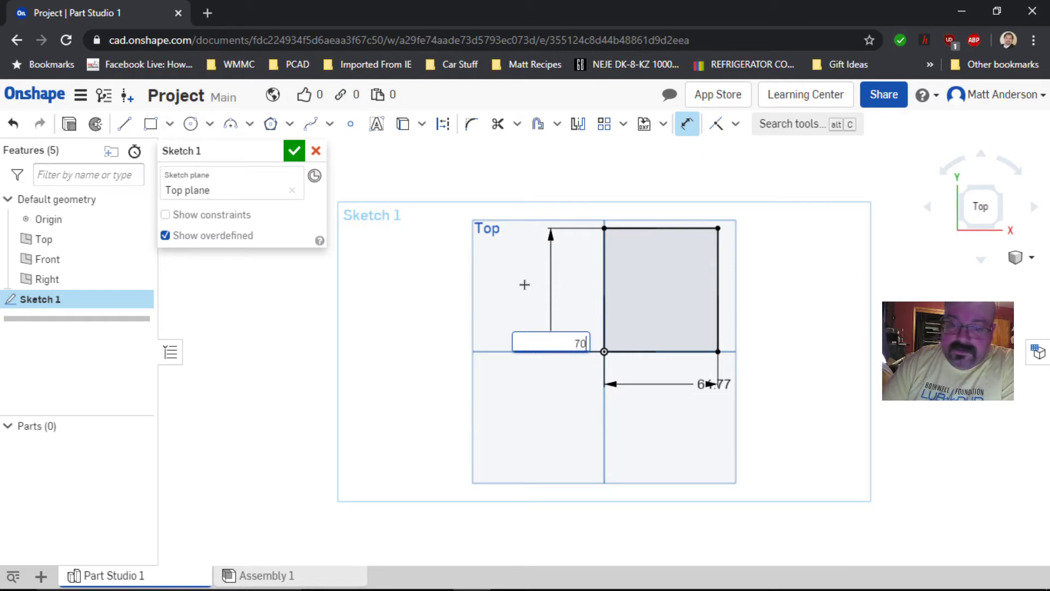
{"action": "type", "text": ".485"}
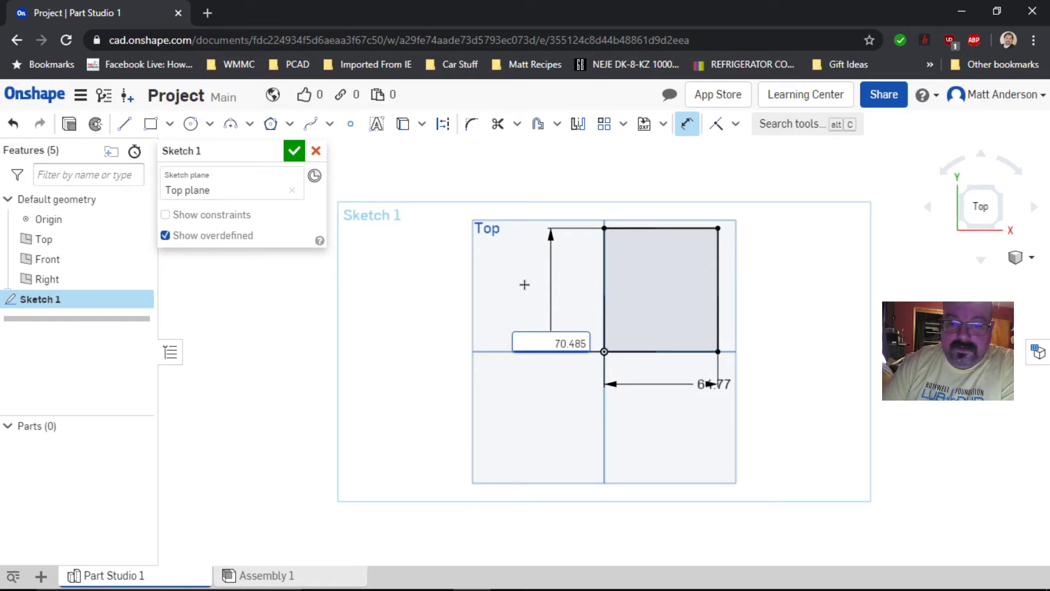
{"action": "key", "text": "Return"}
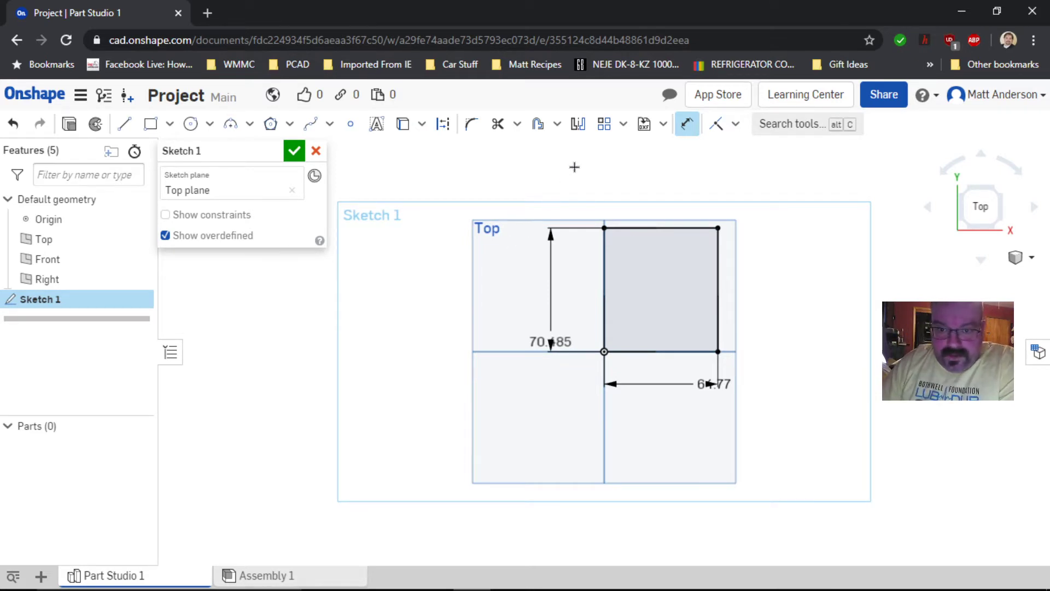
Step: Sketch a vertical construction centerline about 104 mm long through the midpoint of the rectangle's top edge, extending past both horizontal sides
{"action": "left_click", "coordinate": [443, 124]}
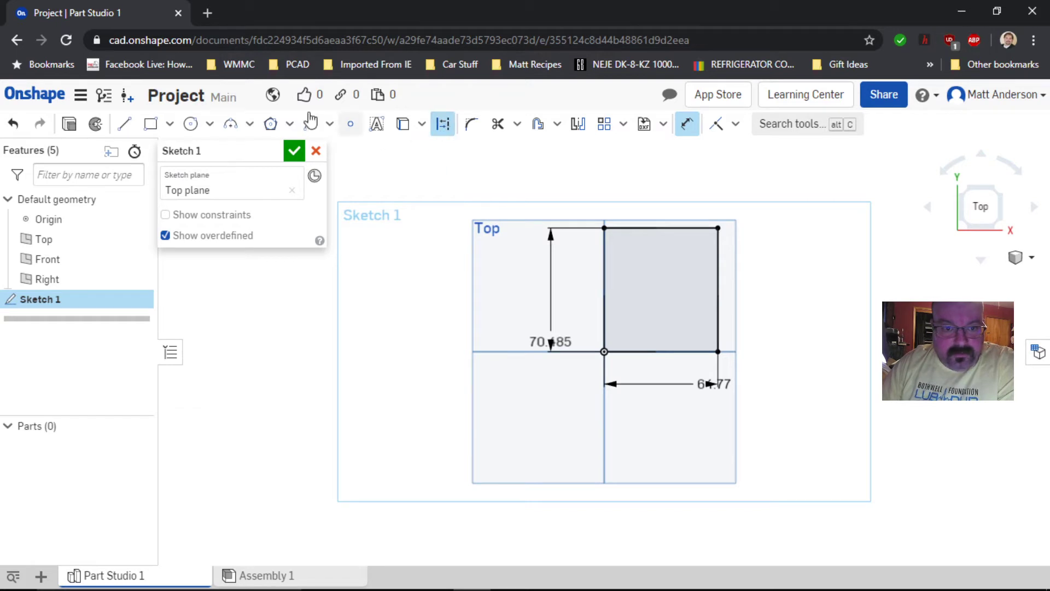
{"action": "left_click", "coordinate": [124, 124]}
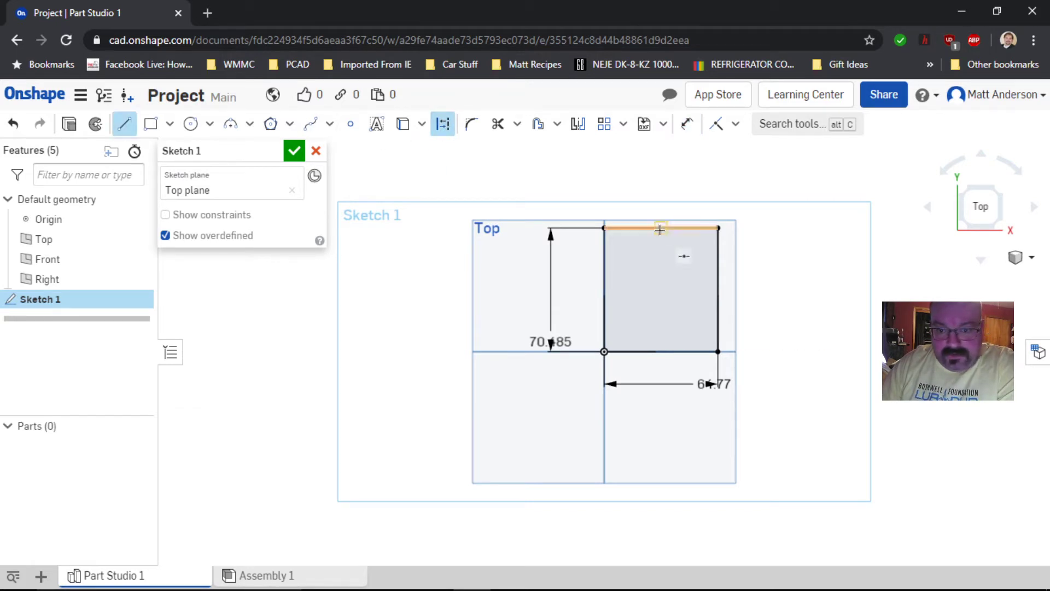
{"action": "left_click", "coordinate": [661, 197]}
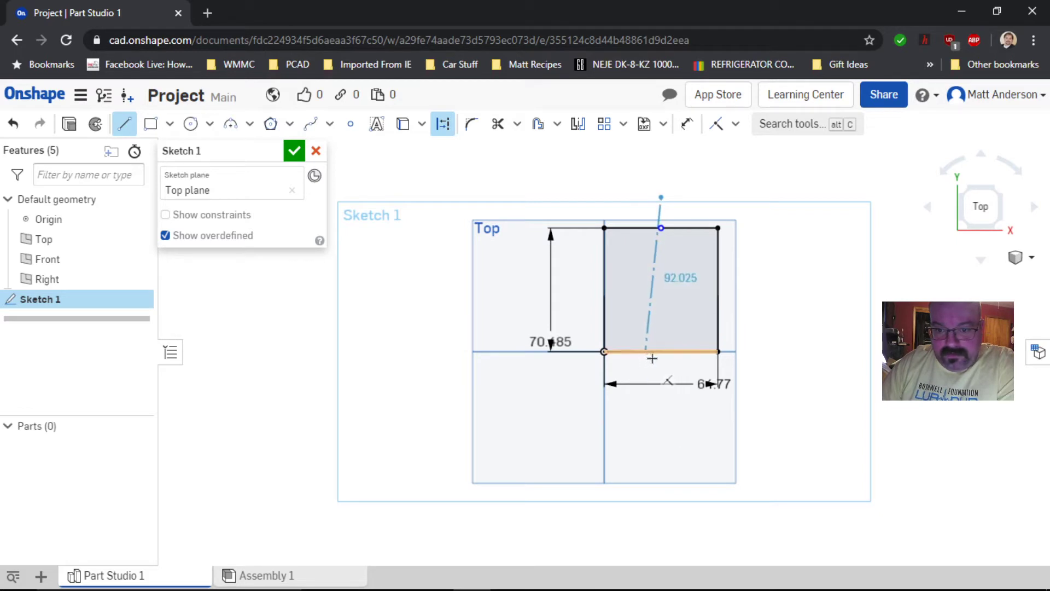
{"action": "left_click", "coordinate": [661, 379]}
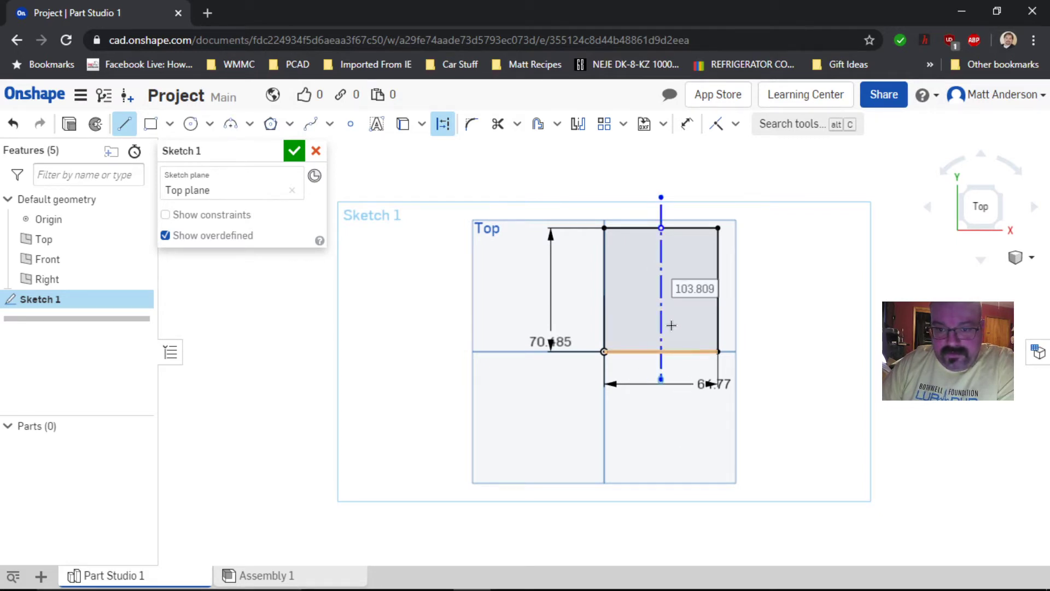
{"action": "scroll", "coordinate": [670, 270], "scroll_direction": "up", "scroll_amount": 3}
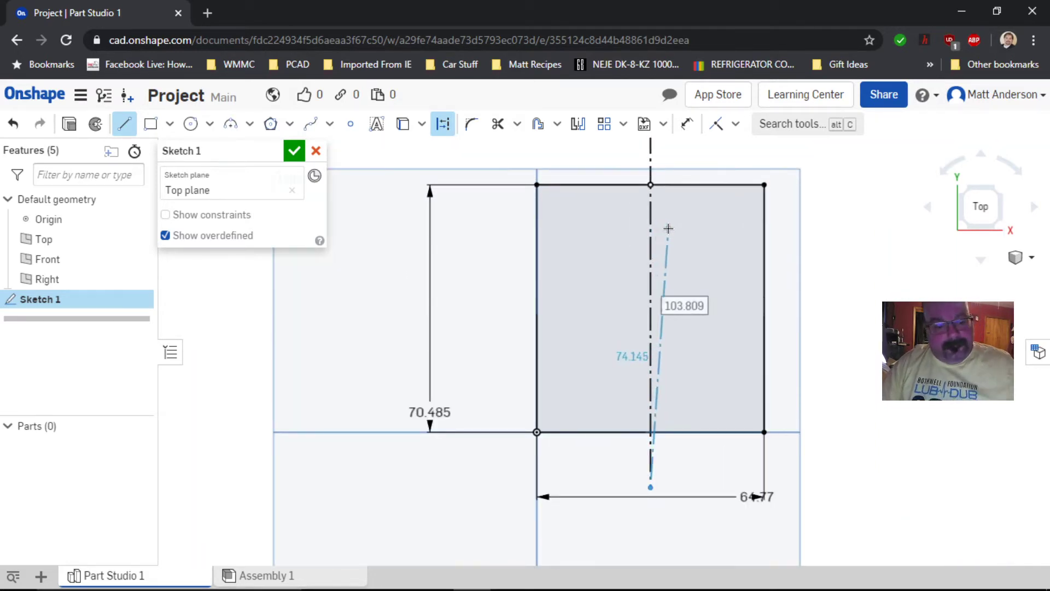
{"action": "key", "text": "Escape"}
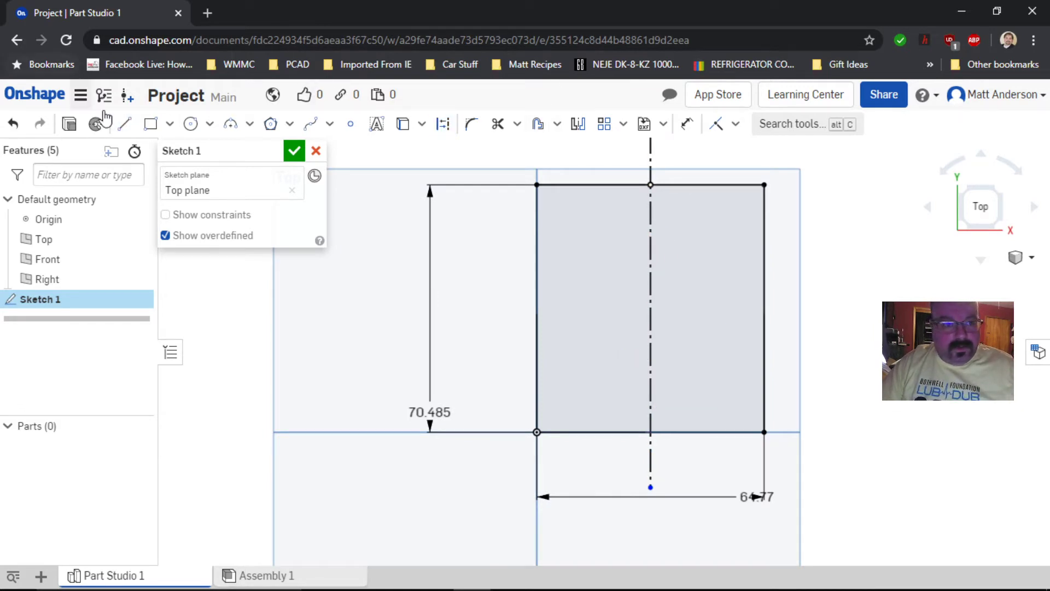
Step: Sketch a horizontal construction centerline about 99 mm long through the midpoint of the rectangle's left edge, extending past both vertical sides
{"action": "left_click", "coordinate": [443, 124]}
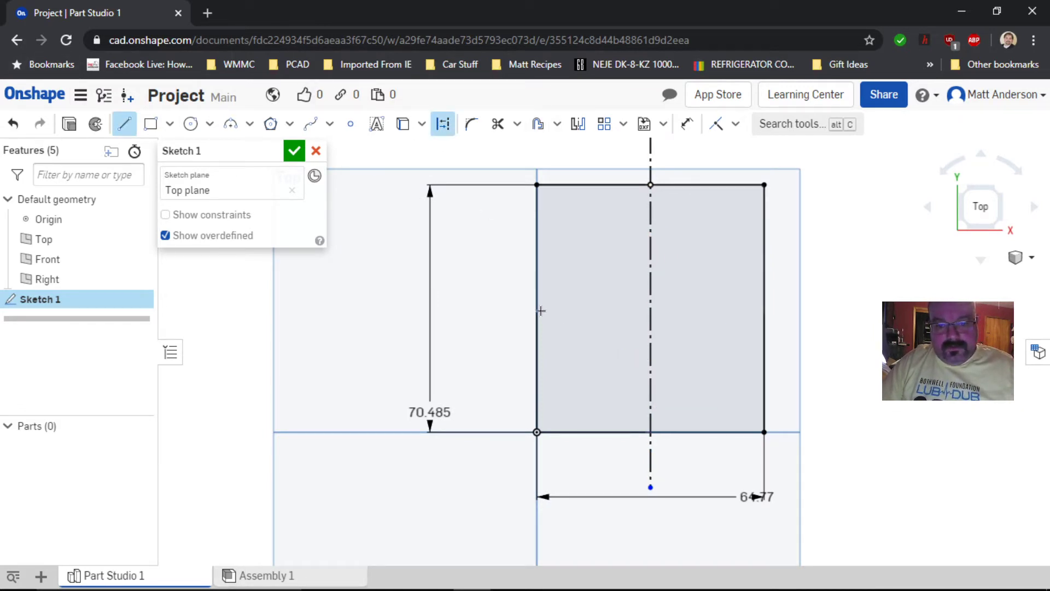
{"action": "left_click", "coordinate": [470, 307]}
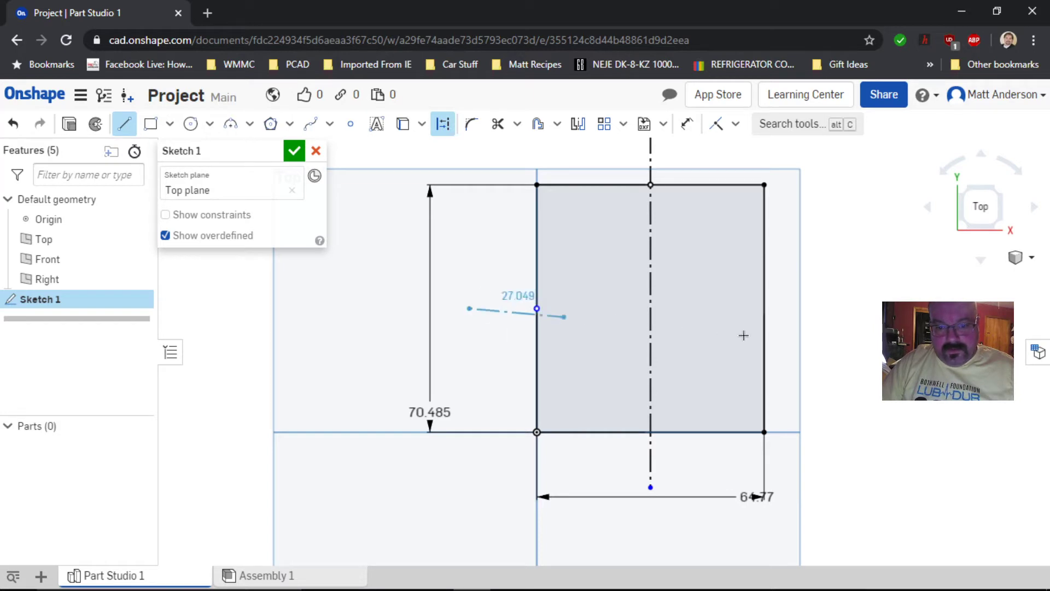
{"action": "left_click", "coordinate": [817, 309]}
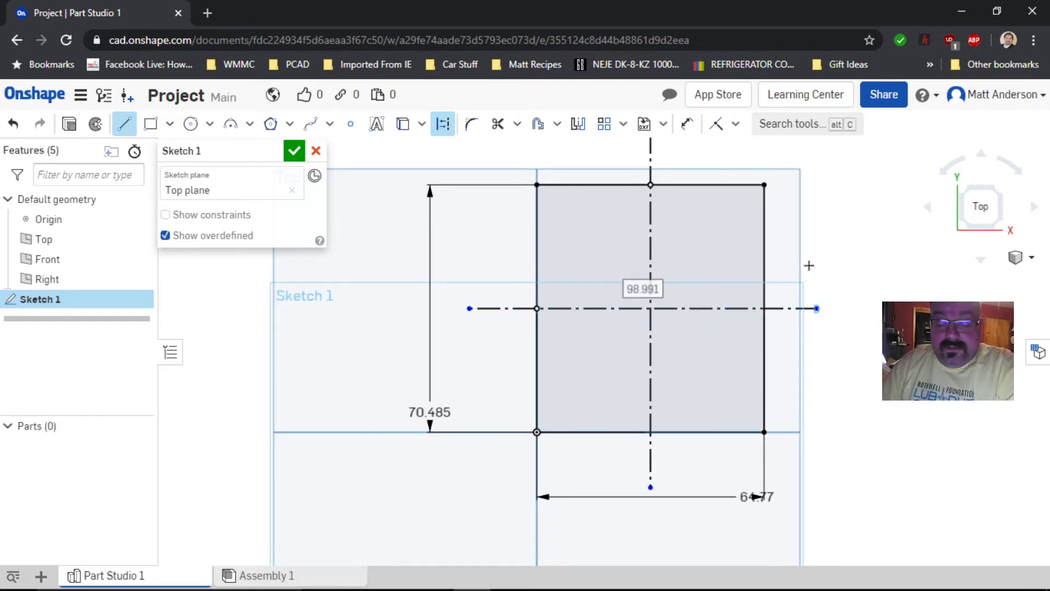
{"action": "key", "text": "Escape"}
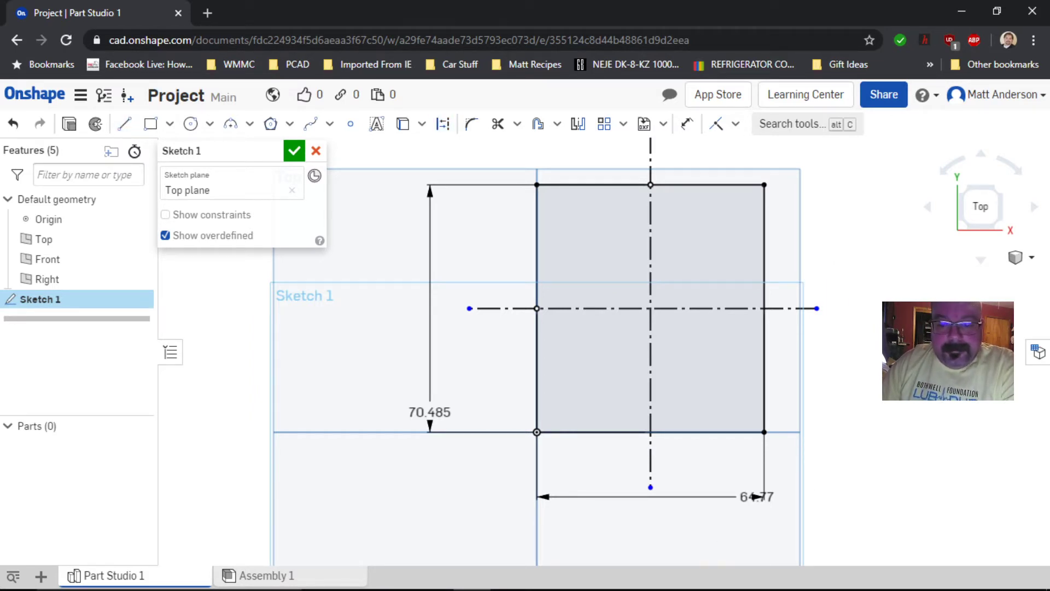
Step: Review the hole spacing, hole size and distance from the wall in project.jpg in Photos, and return to Onshape
{"action": "mouse_move", "coordinate": [613, 580]}
{"action": "mouse_move", "coordinate": [548, 574]}
{"action": "mouse_move", "coordinate": [545, 528]}
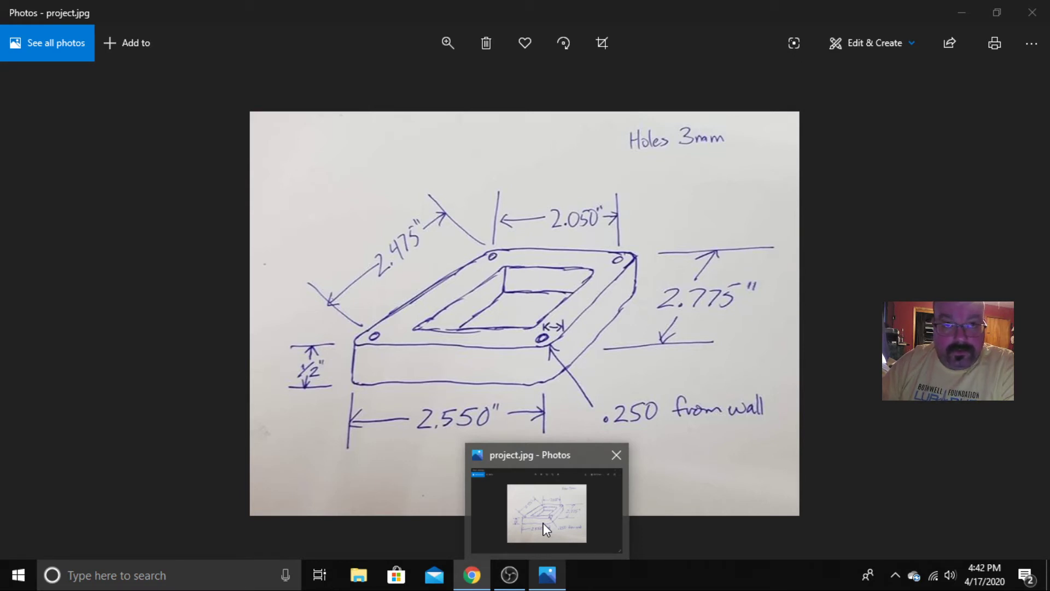
{"action": "key", "text": "alt+Tab"}
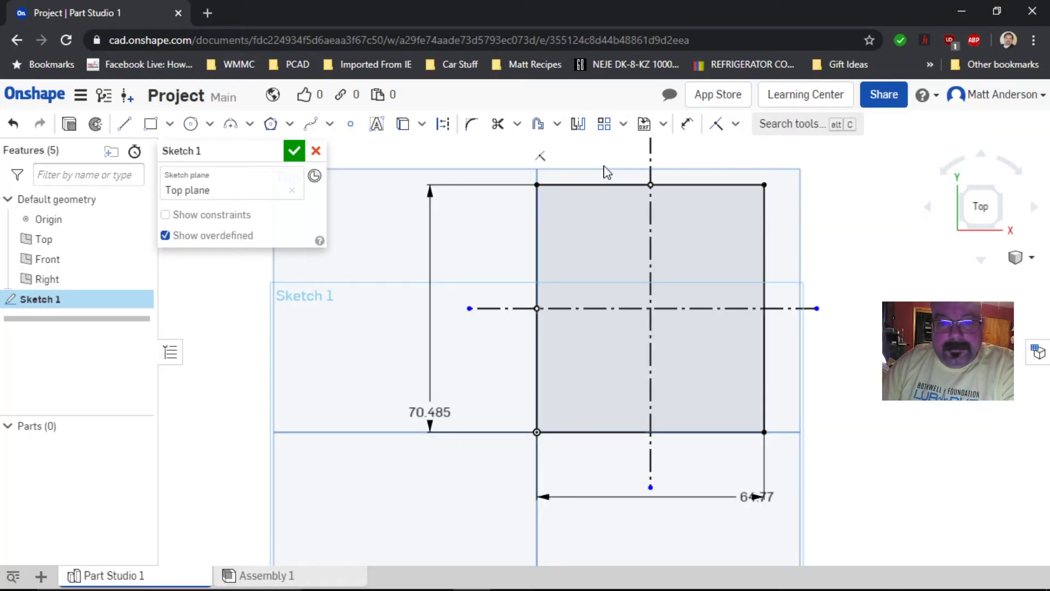
{"action": "left_click", "coordinate": [587, 186]}
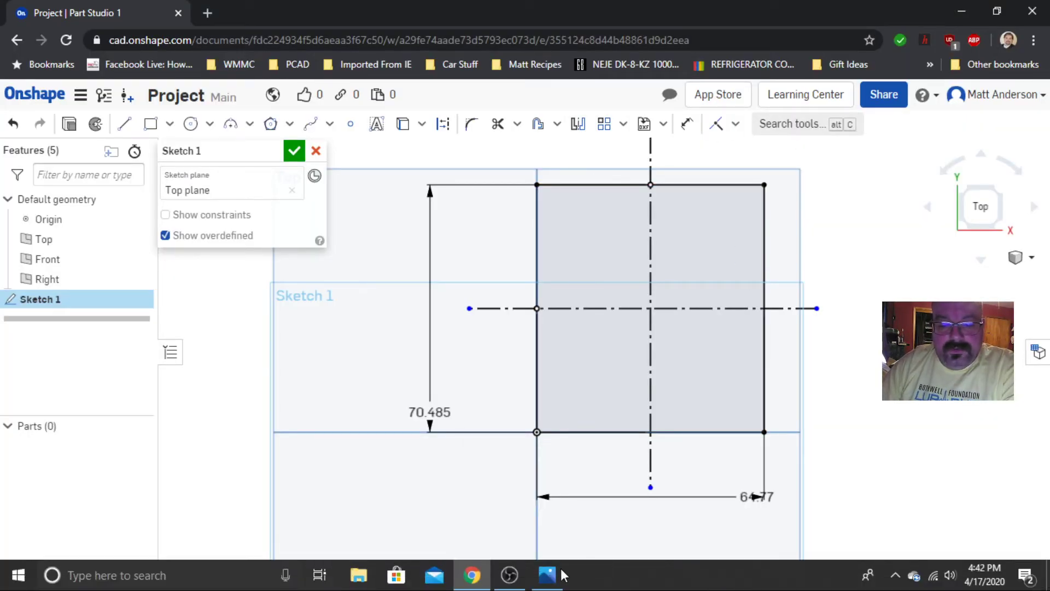
{"action": "left_click", "coordinate": [561, 519]}
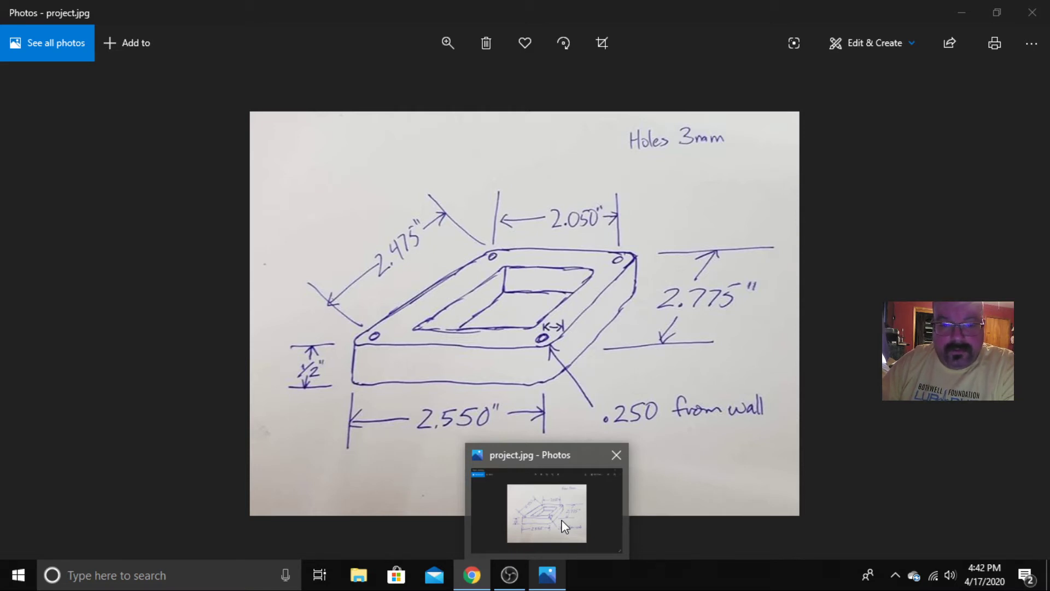
{"action": "left_click", "coordinate": [561, 520]}
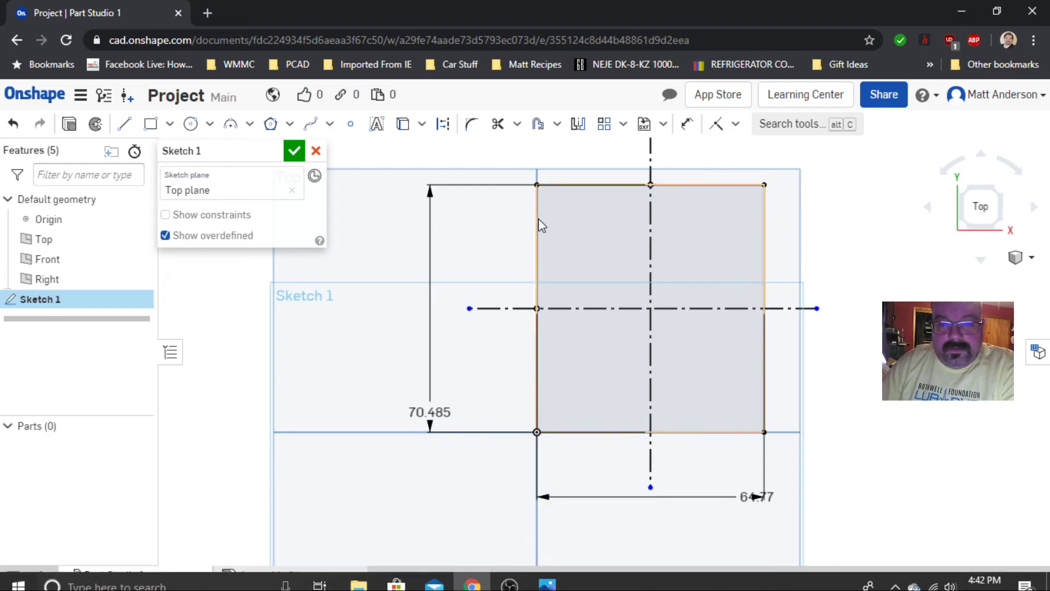
Step: Sketch a vertical construction line about 3 mm inside the rectangle's left edge, extending past the top and bottom edges
{"action": "left_click", "coordinate": [125, 123]}
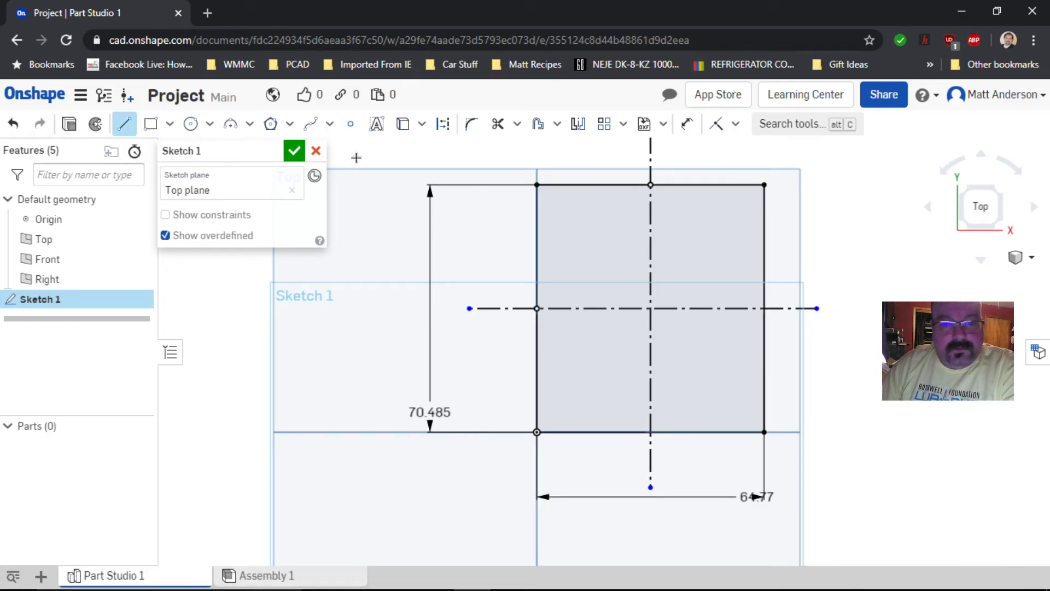
{"action": "left_click", "coordinate": [443, 124]}
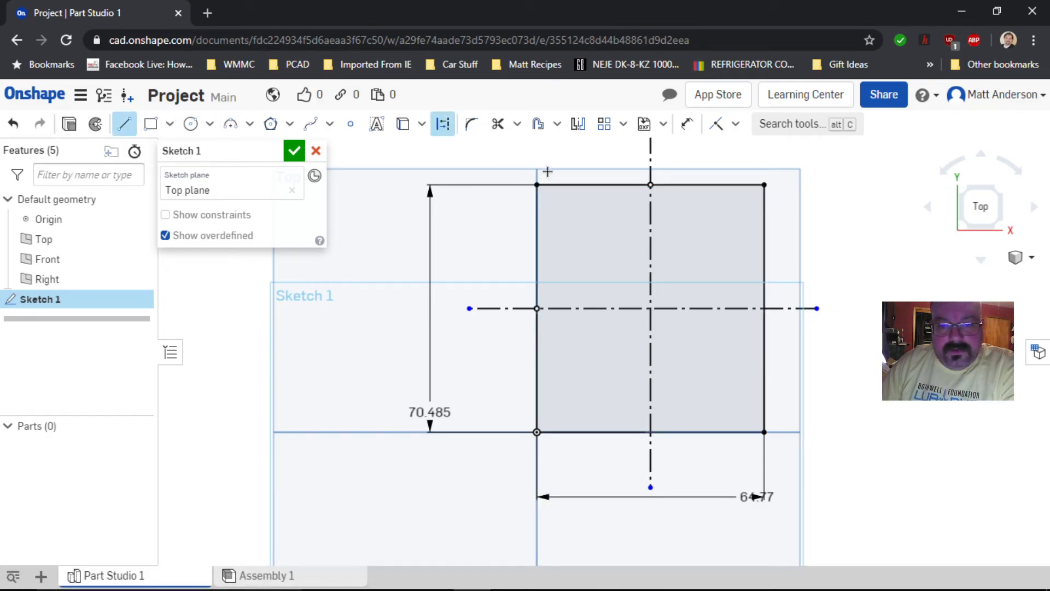
{"action": "left_click", "coordinate": [548, 171]}
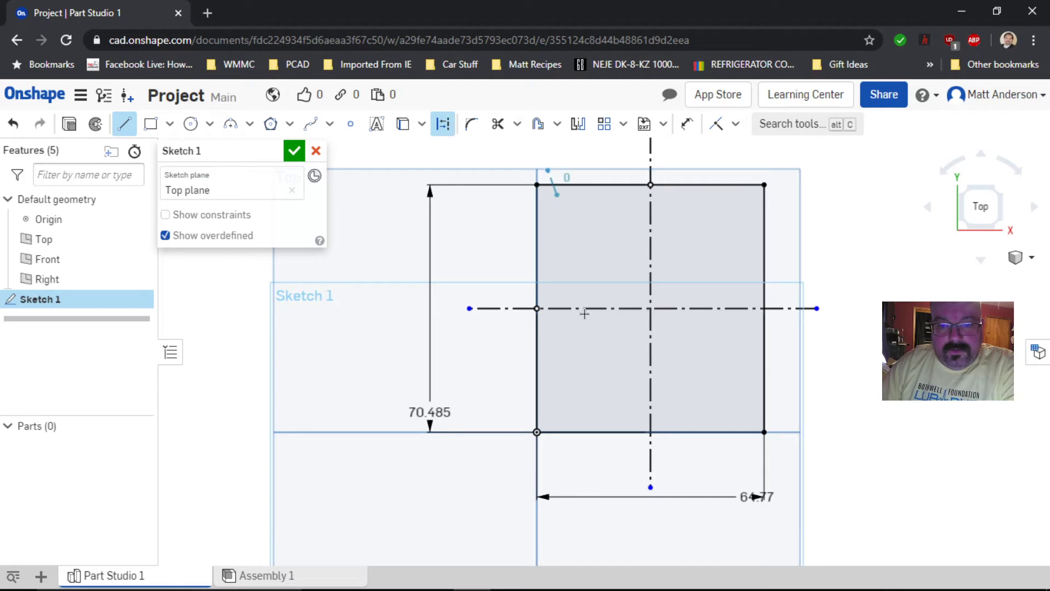
{"action": "left_click", "coordinate": [547, 463]}
{"action": "key", "text": "Escape"}
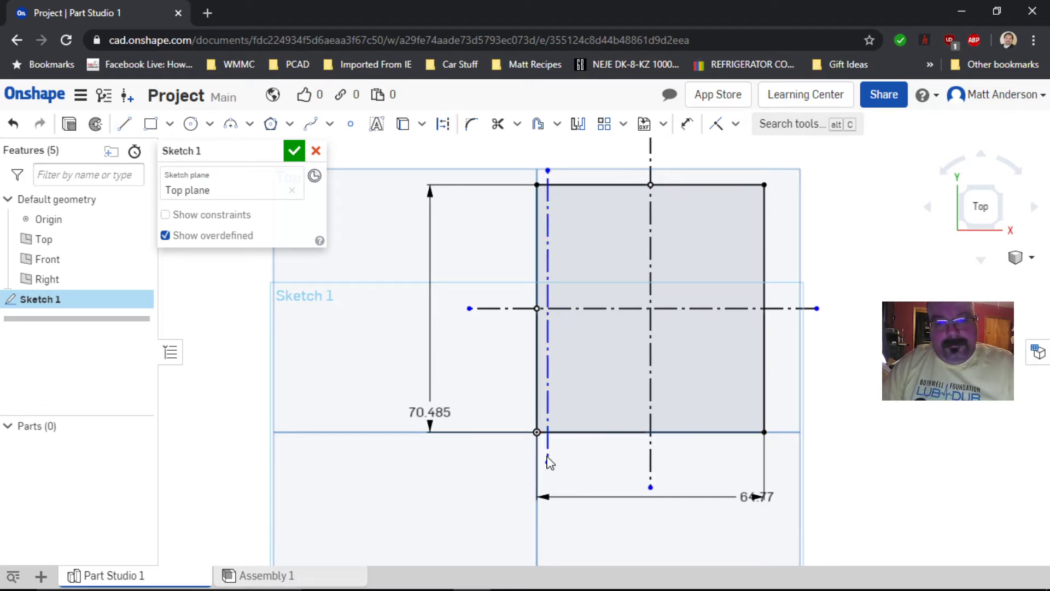
{"action": "left_click", "coordinate": [547, 458]}
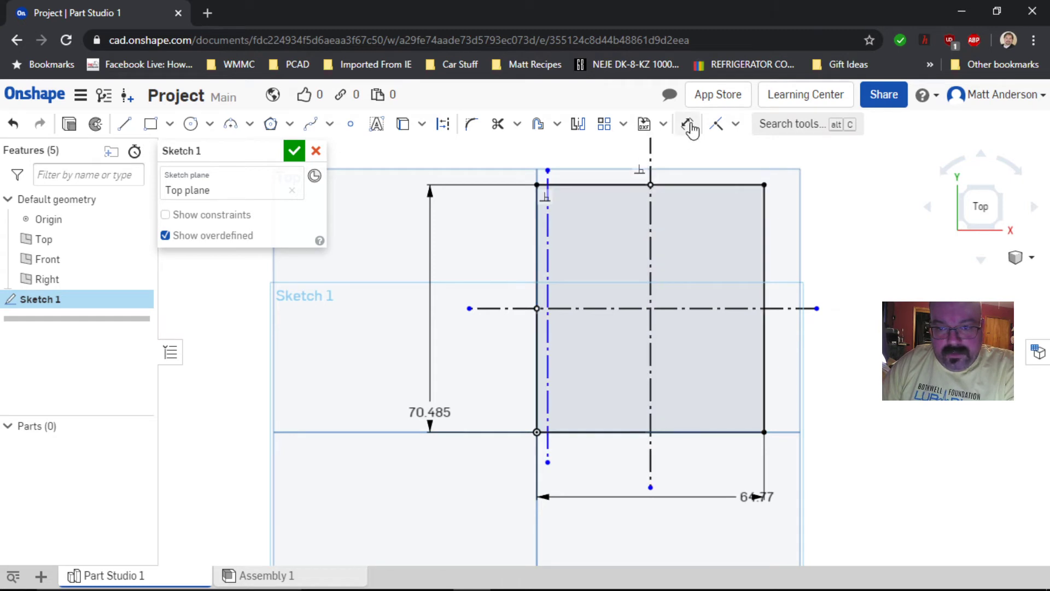
Step: Dimension the distance between the rectangle's left edge and the adjacent vertical construction line and set it to 6.35 mm
{"action": "left_click", "coordinate": [687, 123]}
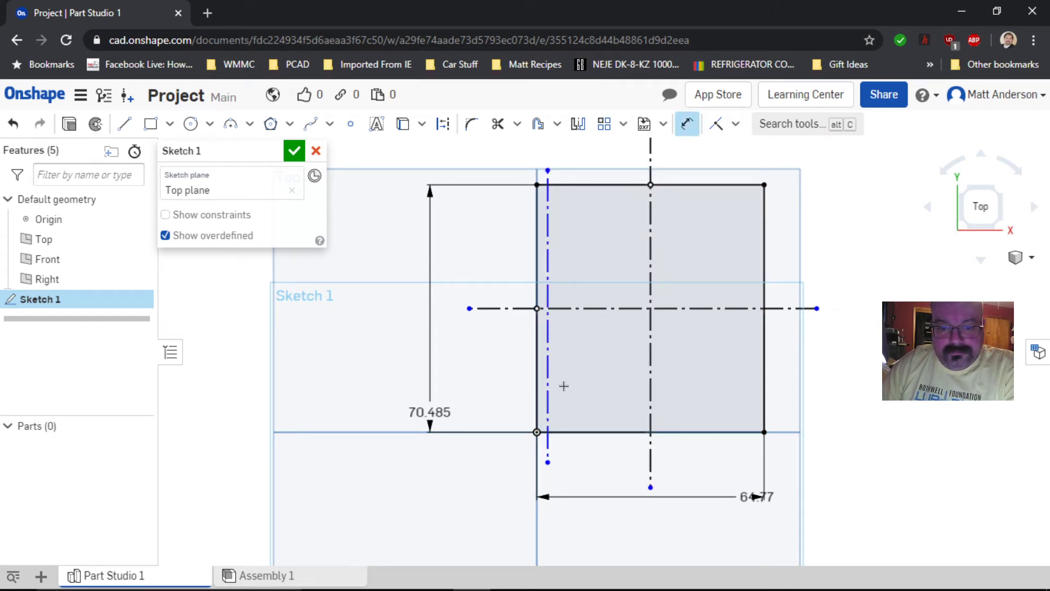
{"action": "left_click", "coordinate": [538, 390]}
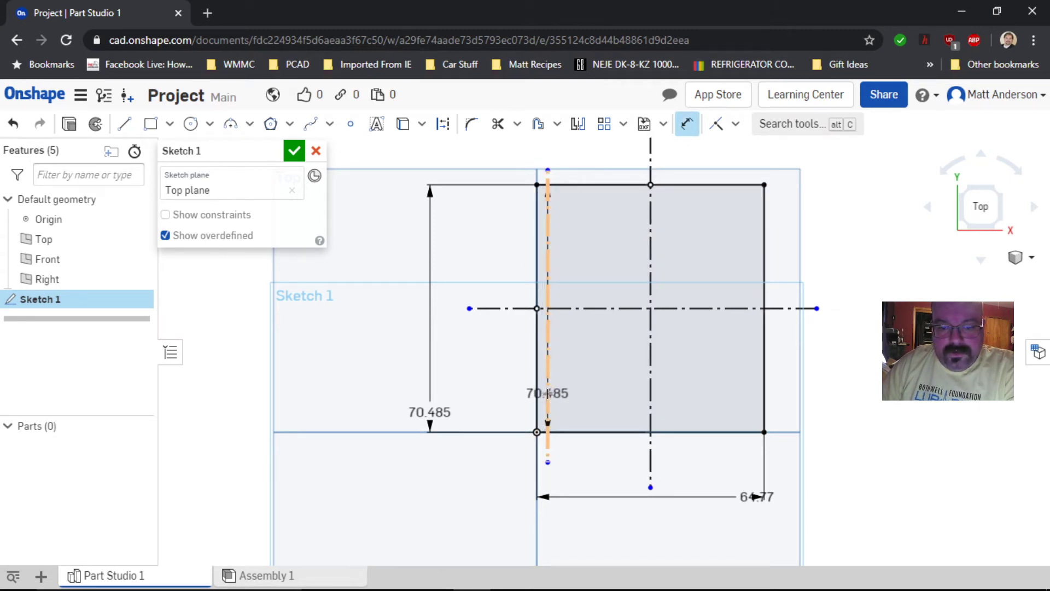
{"action": "left_click", "coordinate": [548, 391]}
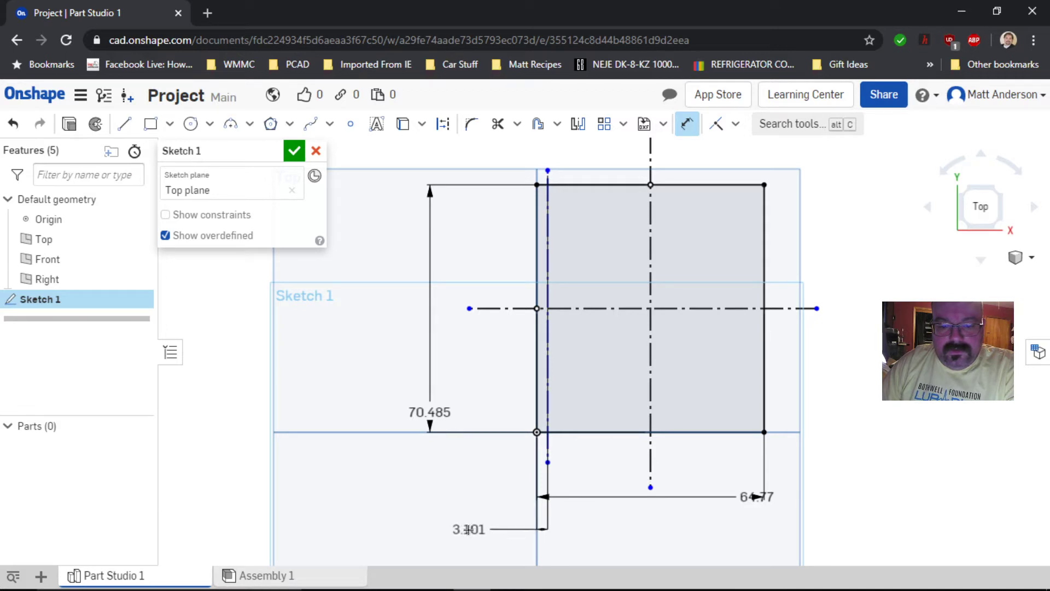
{"action": "left_click", "coordinate": [465, 533]}
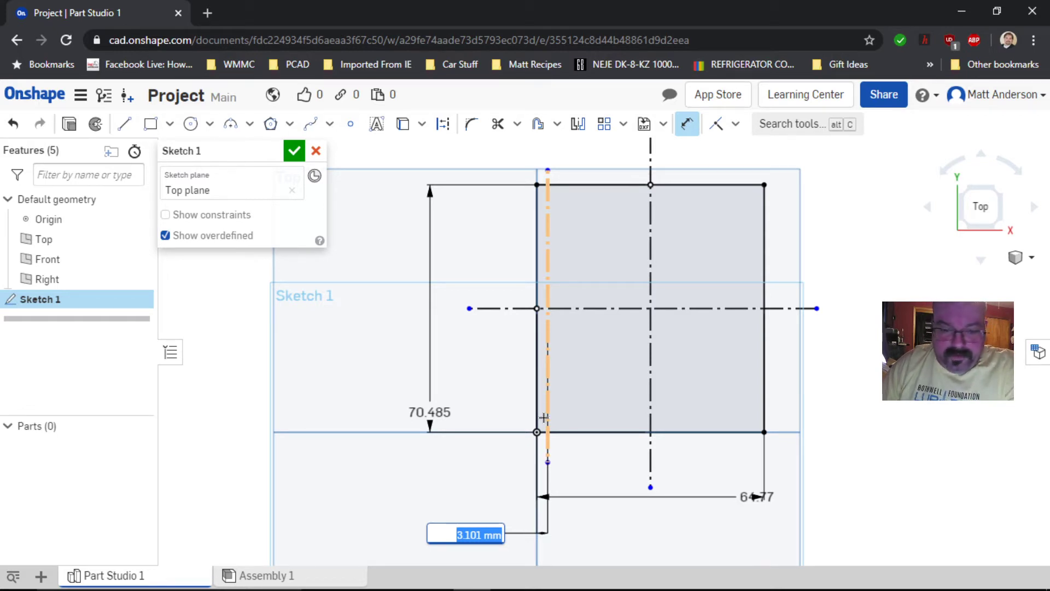
{"action": "type", "text": "6.35"}
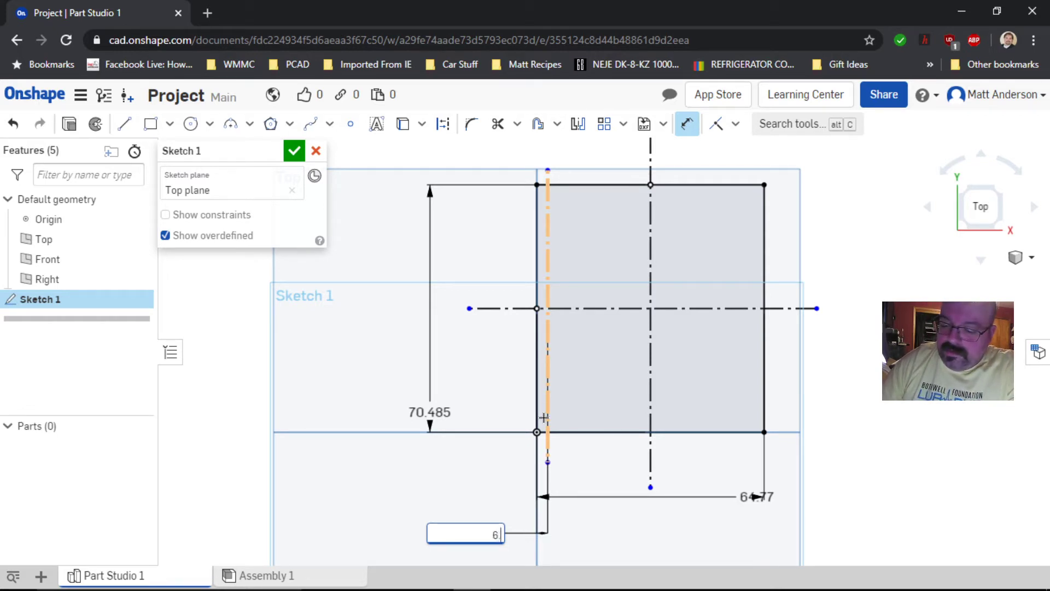
{"action": "key", "text": "Return"}
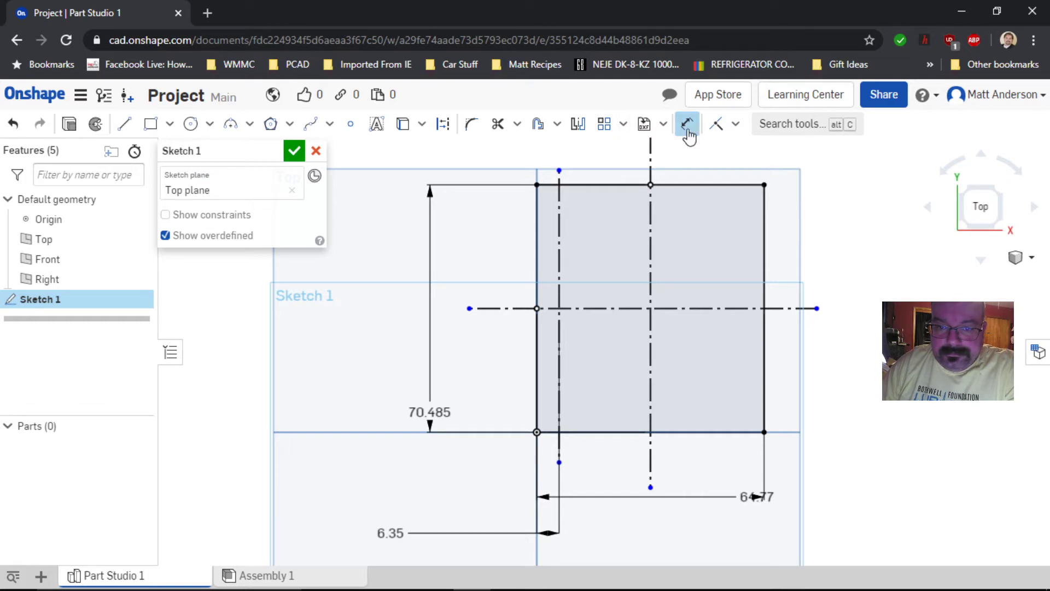
{"action": "left_click", "coordinate": [124, 132]}
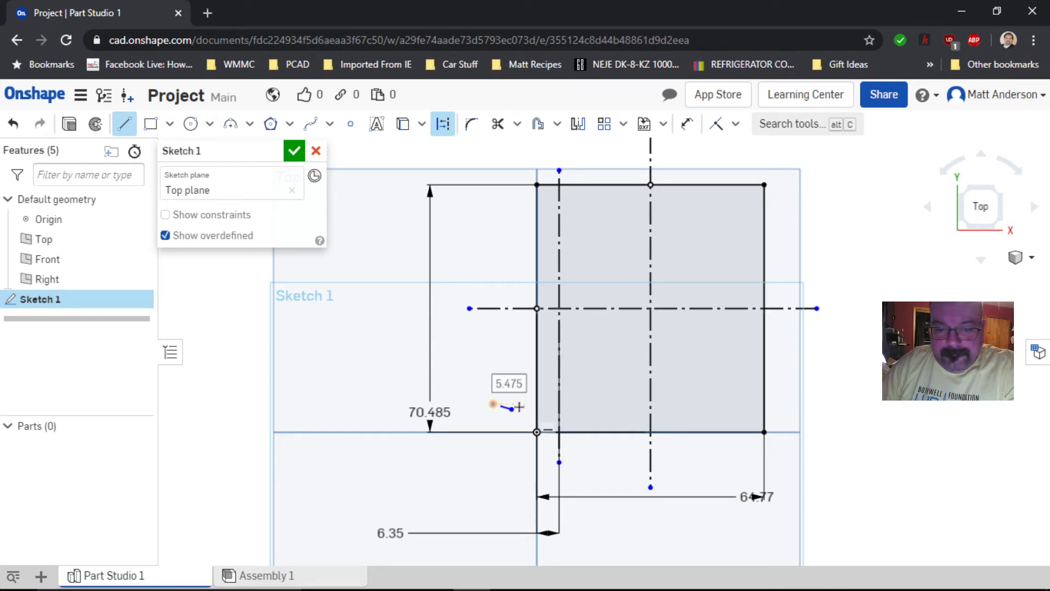
{"action": "key", "text": "Escape"}
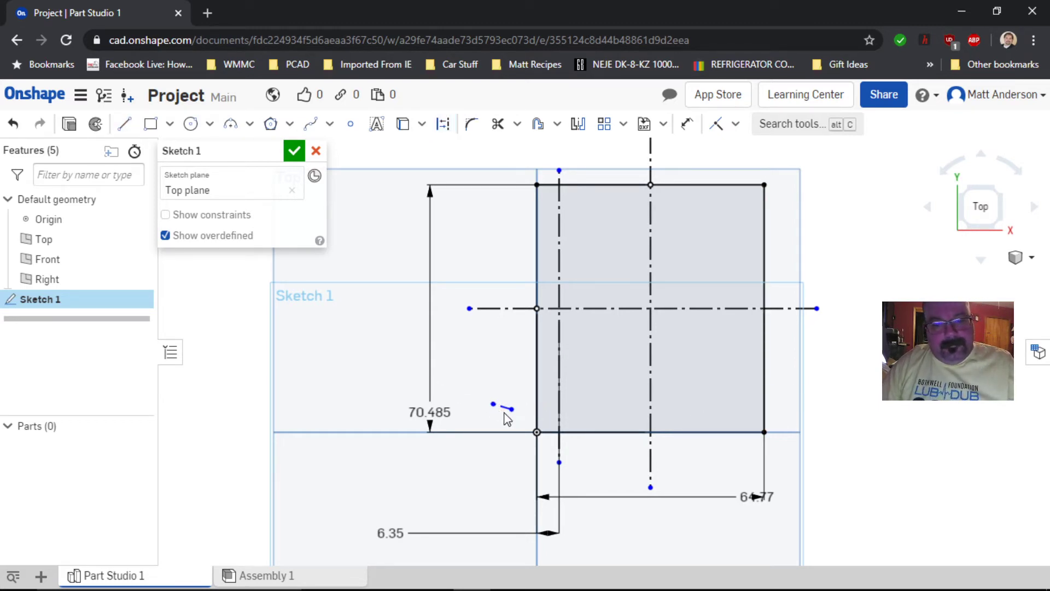
{"action": "left_click", "coordinate": [504, 413]}
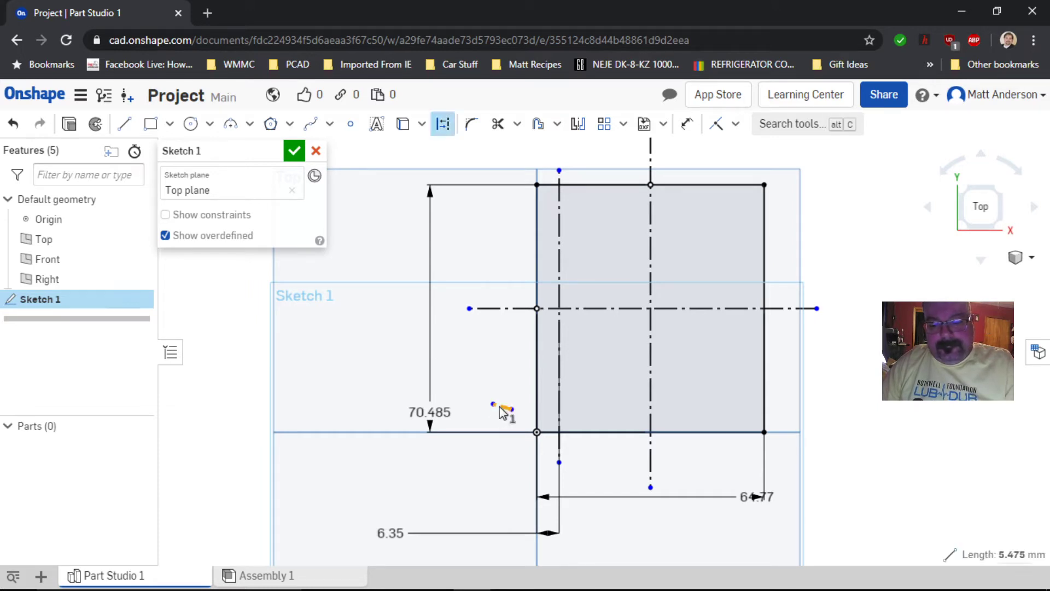
{"action": "key", "text": "Delete"}
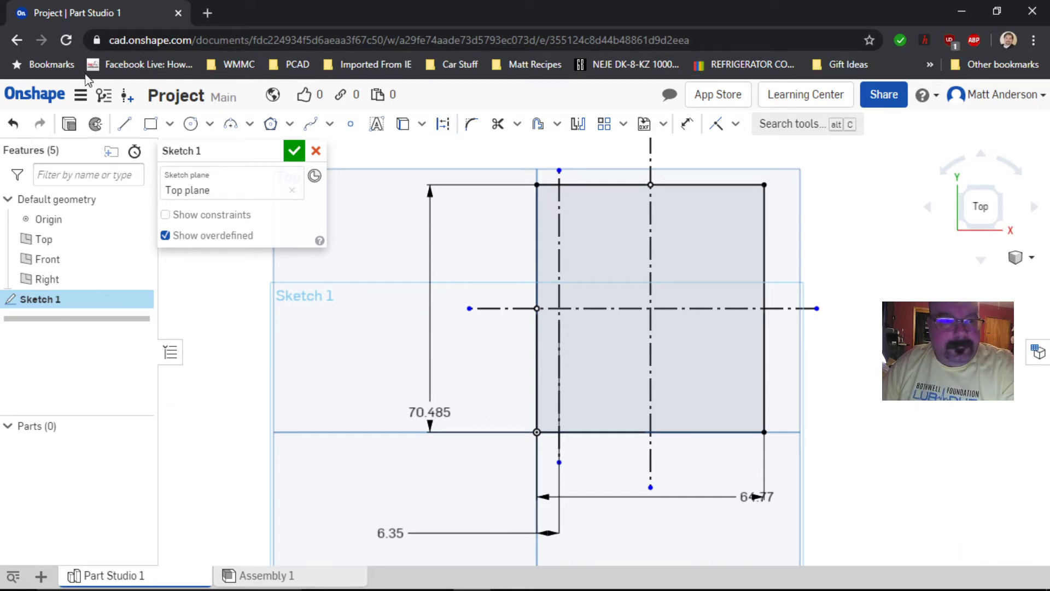
Step: Sketch a horizontal construction line about 93 mm long just above the rectangle's bottom edge, extending past both vertical sides
{"action": "left_click", "coordinate": [125, 123]}
{"action": "left_click", "coordinate": [439, 126]}
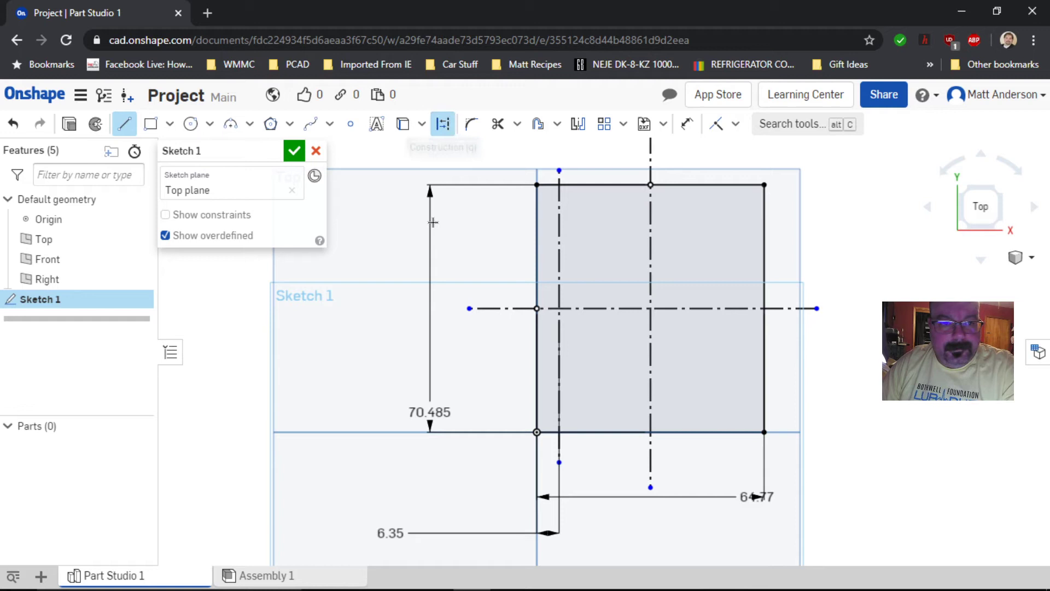
{"action": "left_click", "coordinate": [501, 402]}
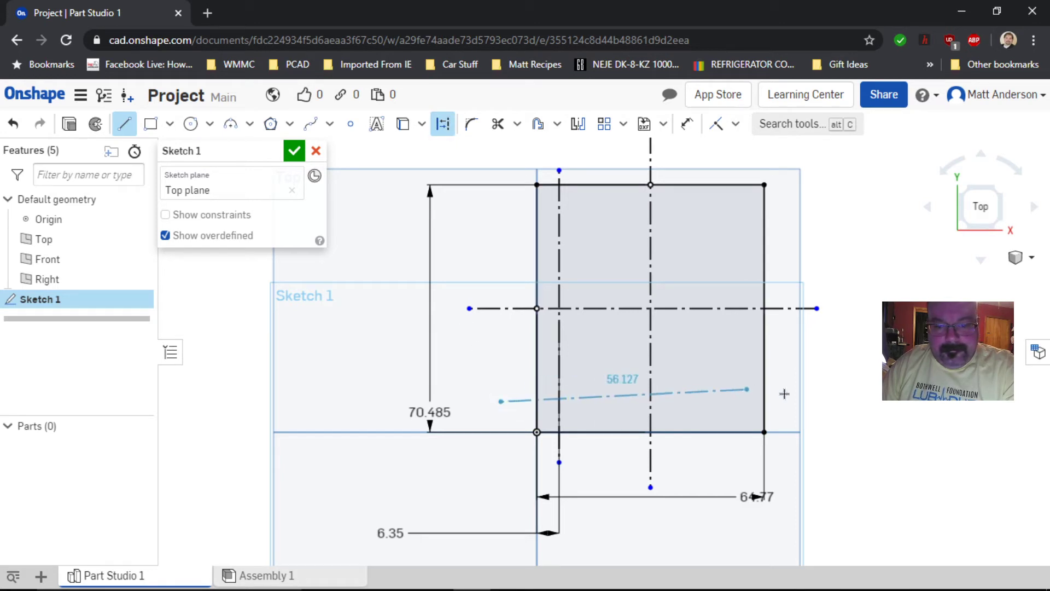
{"action": "left_click", "coordinate": [829, 402]}
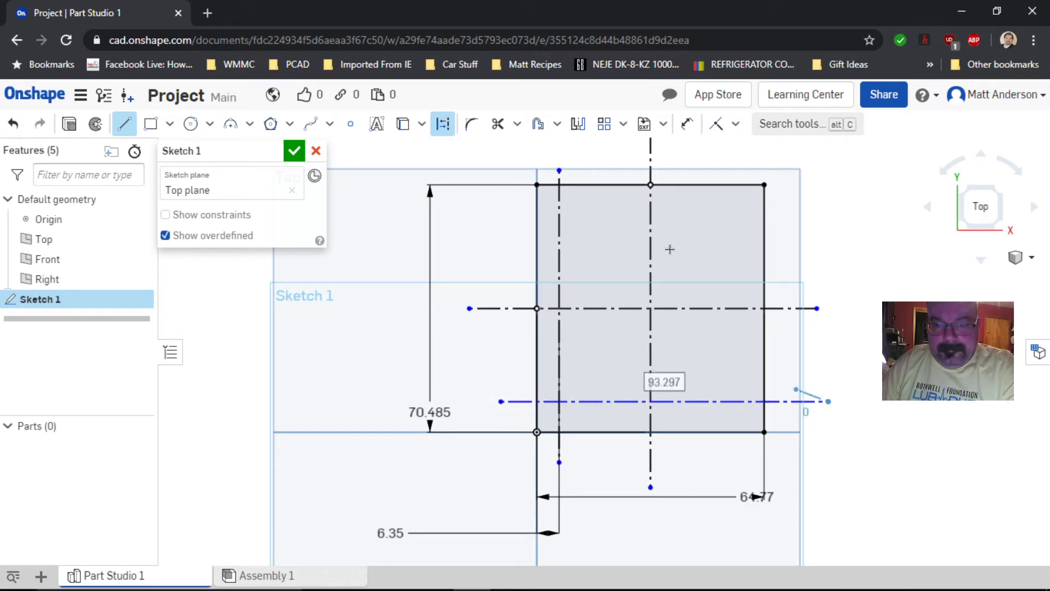
Step: Dimension the distance between the rectangle's bottom edge and the adjacent horizontal construction line and set it to 6.35 mm
{"action": "left_click", "coordinate": [687, 125]}
{"action": "left_click", "coordinate": [744, 432]}
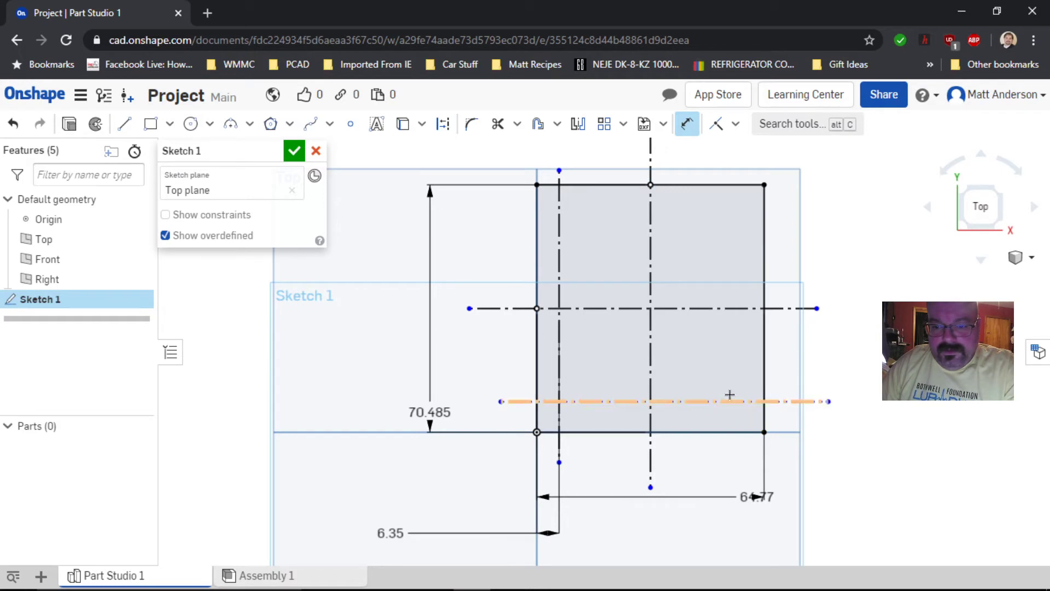
{"action": "left_click", "coordinate": [736, 402]}
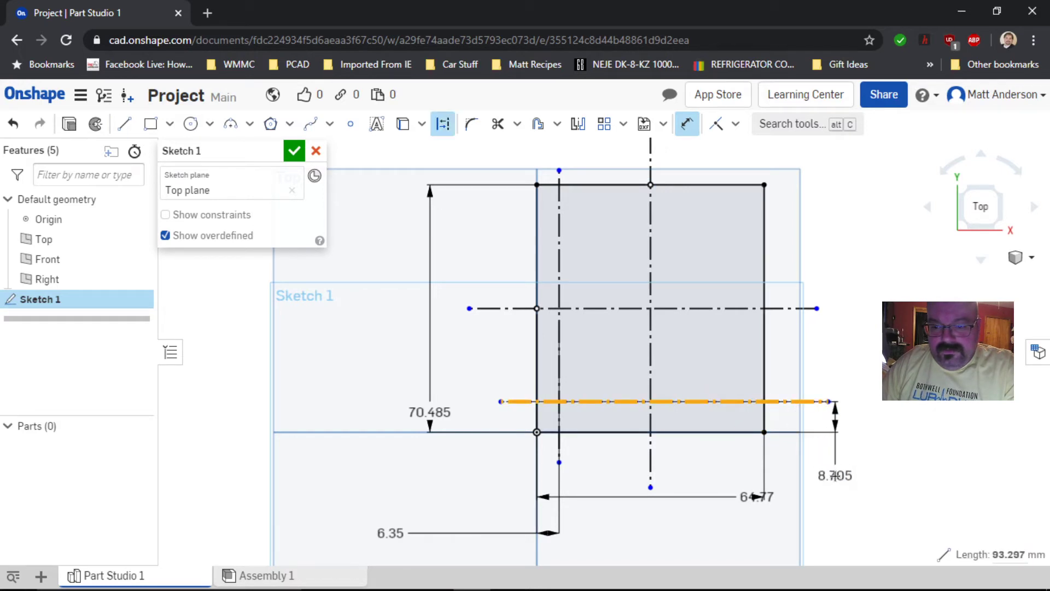
{"action": "left_click", "coordinate": [834, 475]}
{"action": "type", "text": "6.35"}
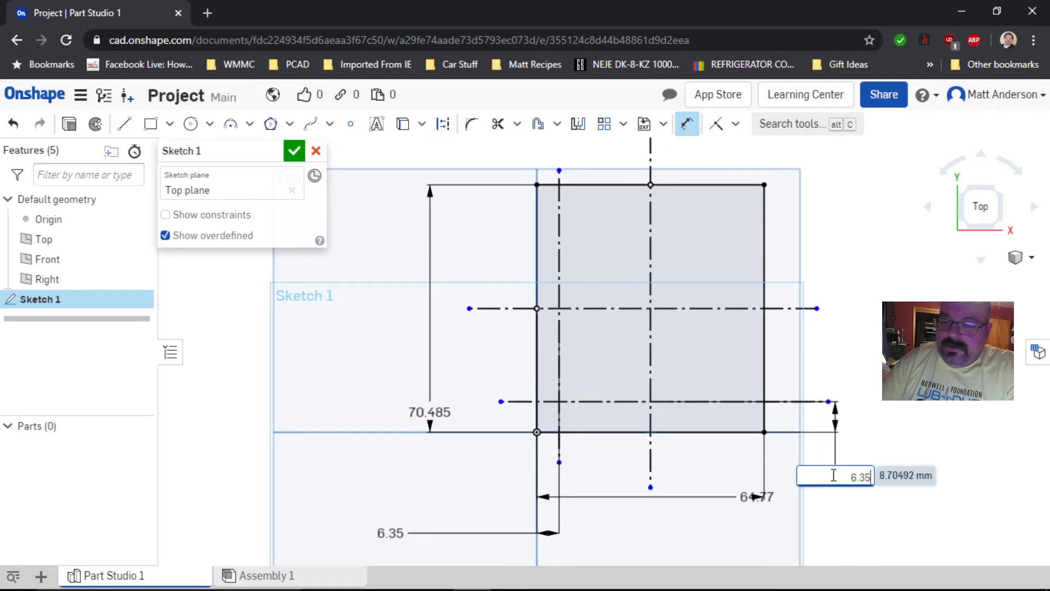
{"action": "key", "text": "Return"}
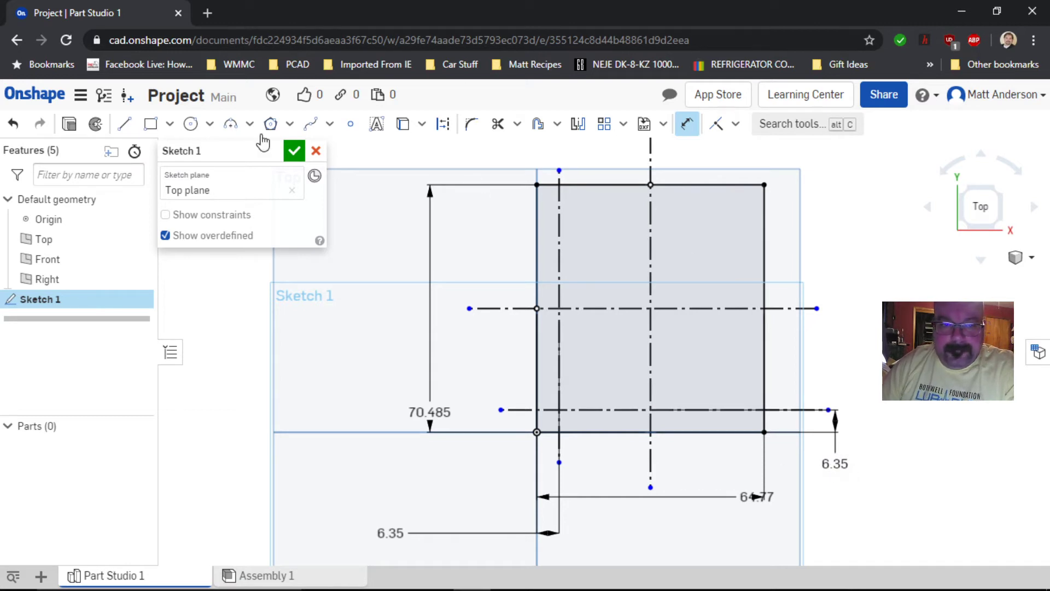
Step: Sketch a horizontal construction line about 92 mm long just below the rectangle's top edge, extending past both vertical sides
{"action": "left_click", "coordinate": [124, 123]}
{"action": "left_click", "coordinate": [443, 124]}
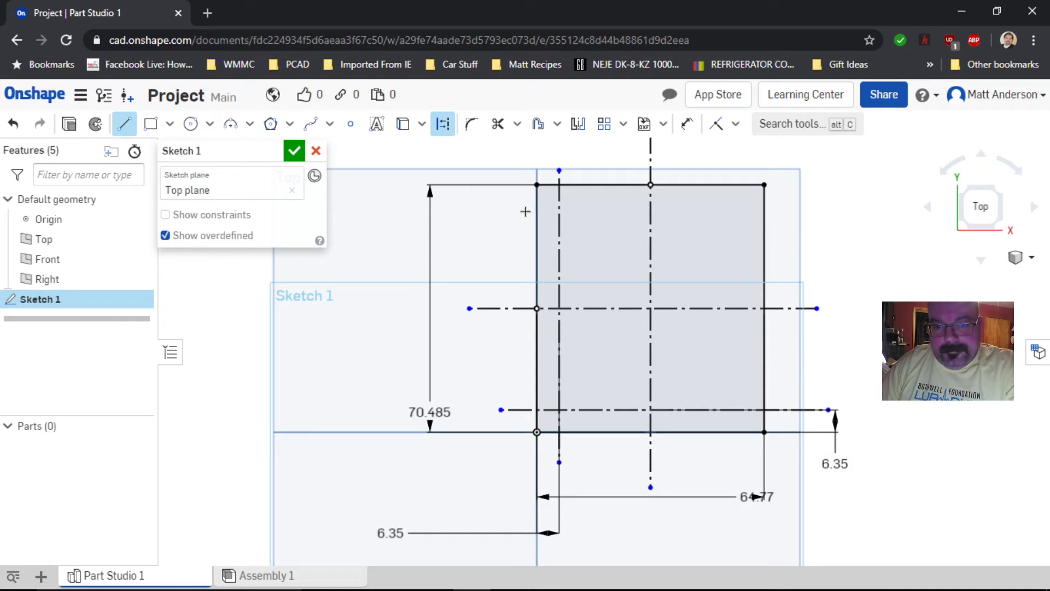
{"action": "left_click", "coordinate": [495, 207]}
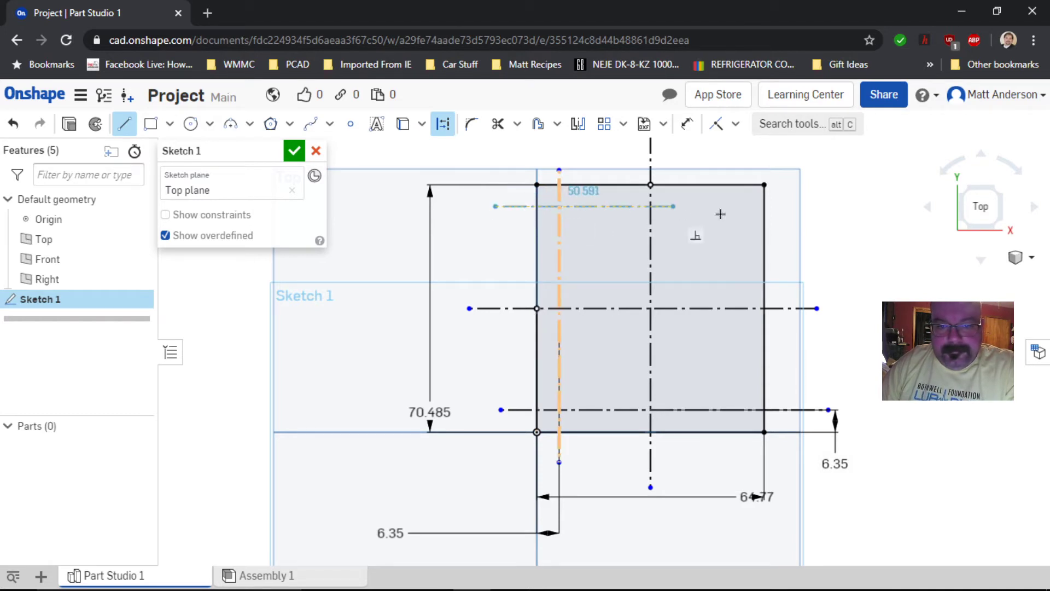
{"action": "left_click", "coordinate": [819, 207]}
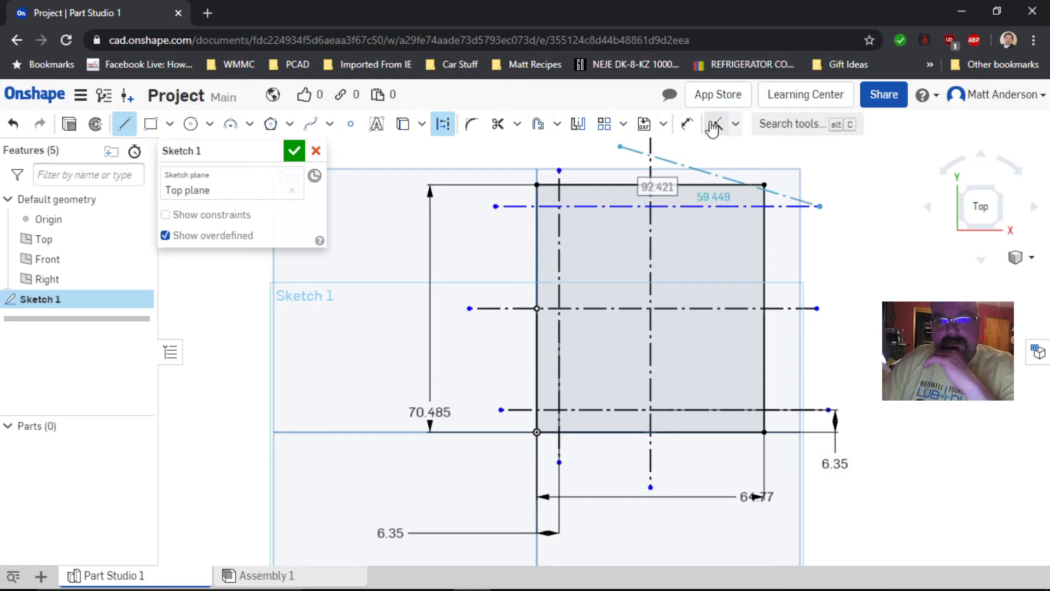
Step: Try to dimension the distance between the rectangle's top edge and the adjacent horizontal construction line at 6.35 mm
{"action": "left_click", "coordinate": [688, 124]}
{"action": "left_click", "coordinate": [720, 185]}
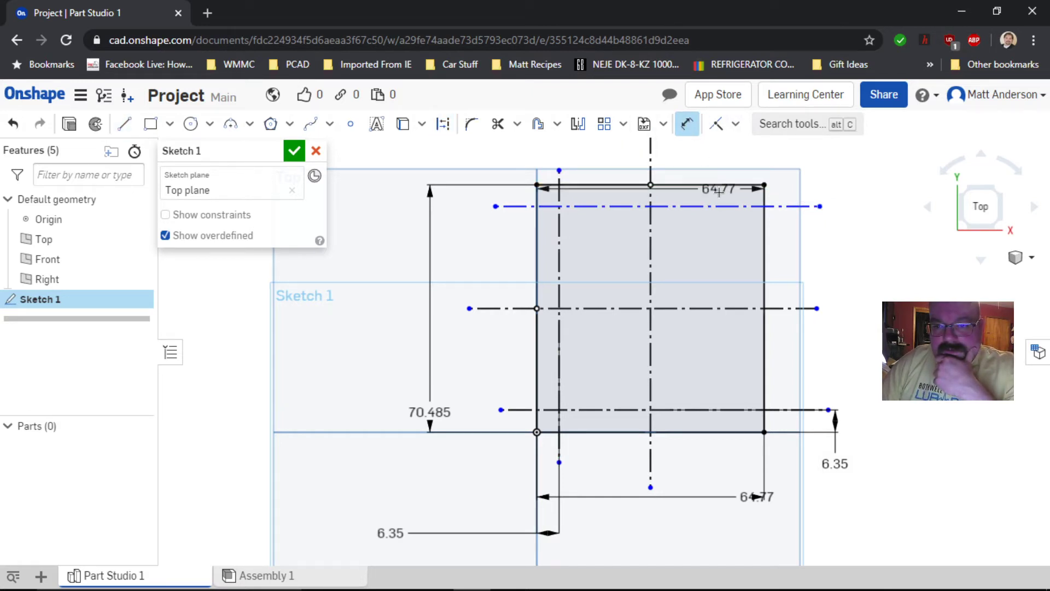
{"action": "left_click", "coordinate": [717, 207]}
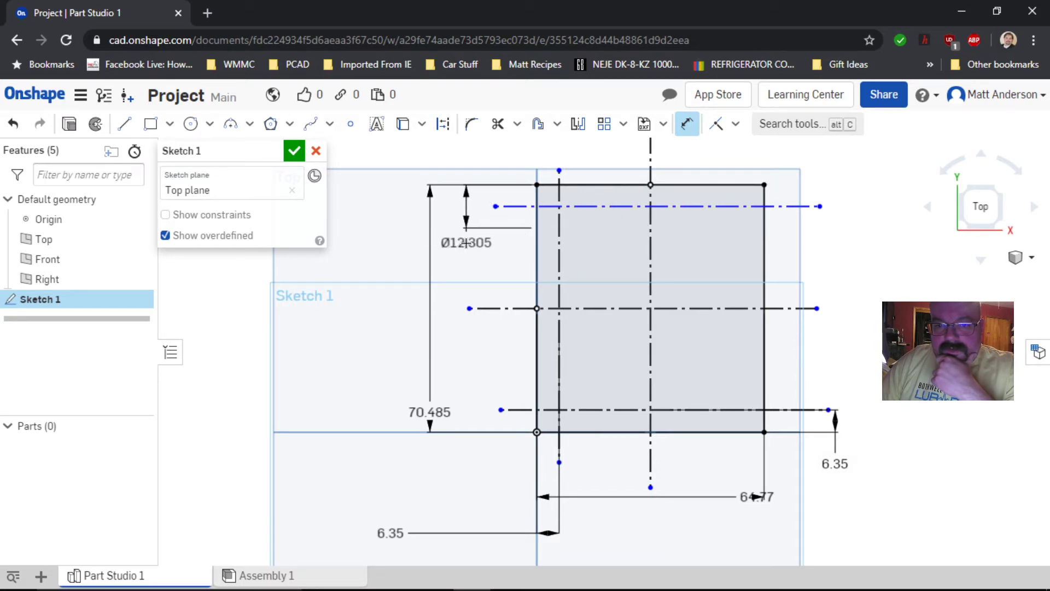
{"action": "left_click", "coordinate": [465, 243]}
{"action": "type", "text": "6.35"}
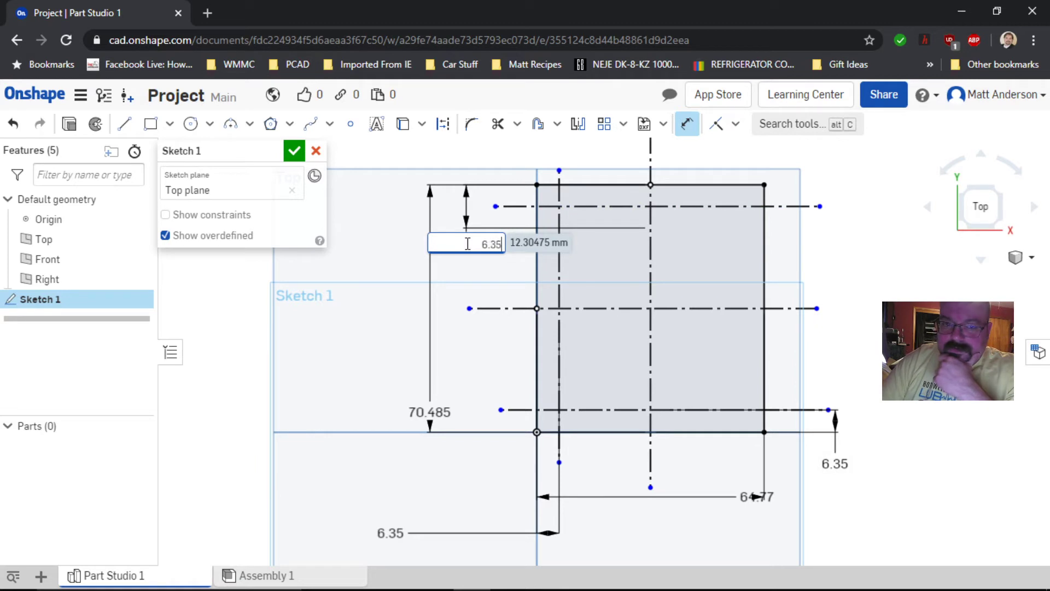
{"action": "key", "text": "Return"}
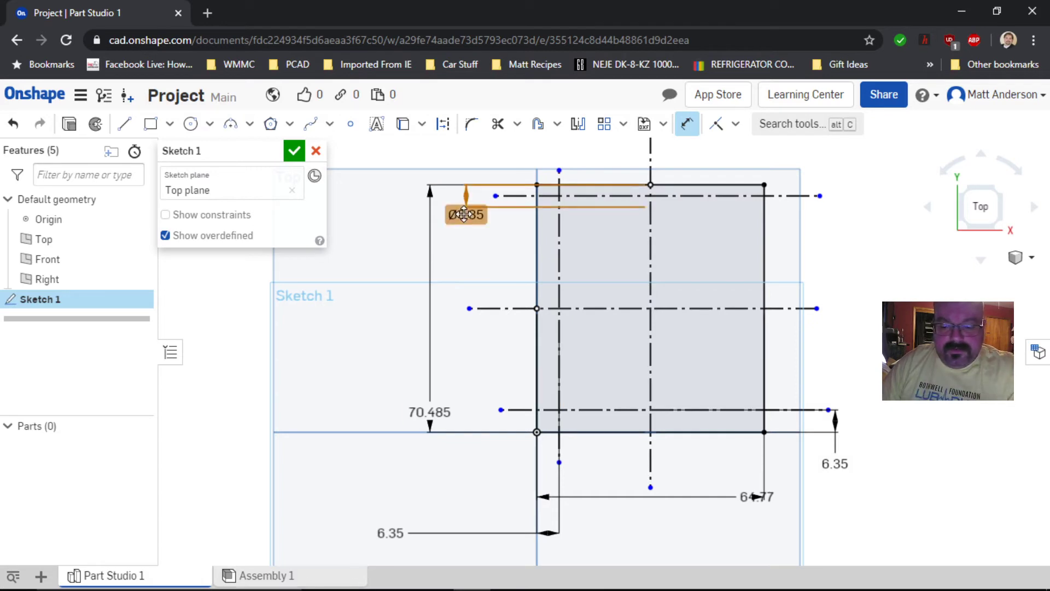
Step: Try again to set a 6.35 mm dimension between the top edge and the horizontal construction line just below it
{"action": "left_click", "coordinate": [691, 187]}
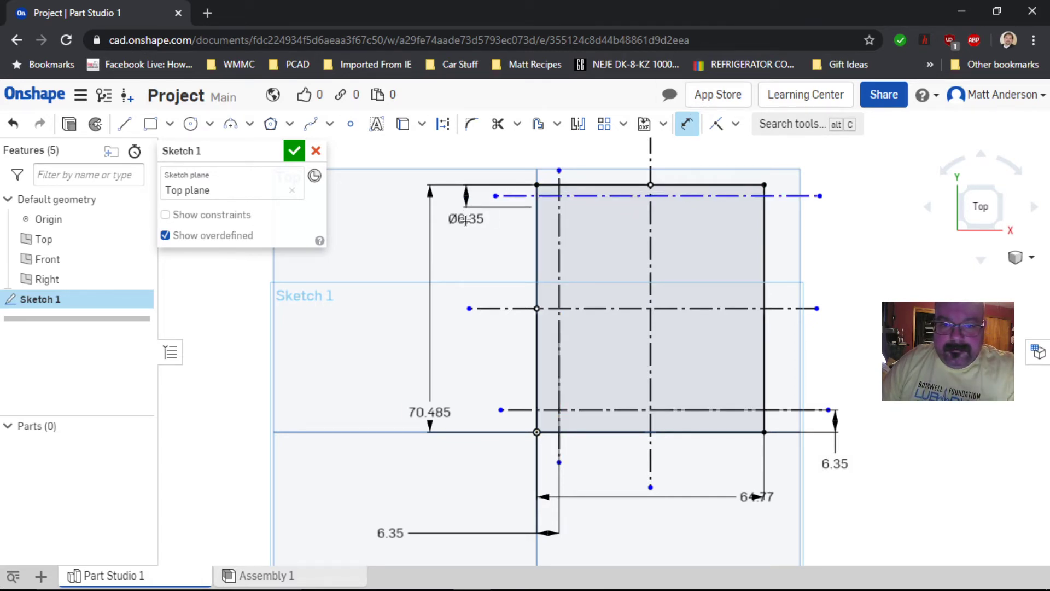
{"action": "left_click", "coordinate": [466, 220]}
{"action": "type", "text": "6"}
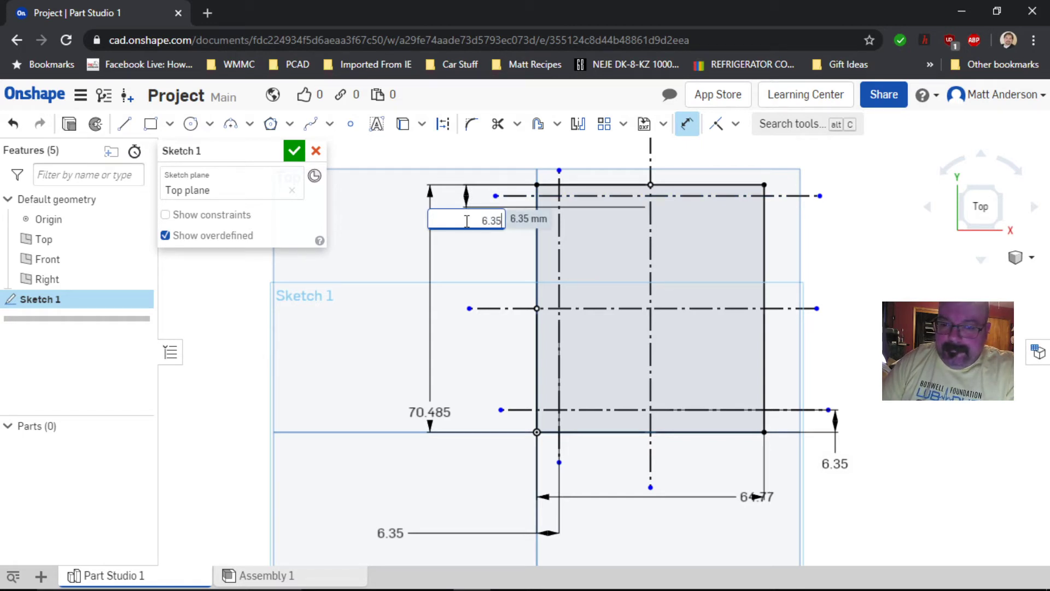
{"action": "type", "text": ".35"}
{"action": "key", "text": "Return"}
Step: Move the Ø6.35 dimension's label farther below the top edge and remove that dimension
{"action": "scroll", "coordinate": [693, 241], "scroll_direction": "down", "scroll_amount": 1}
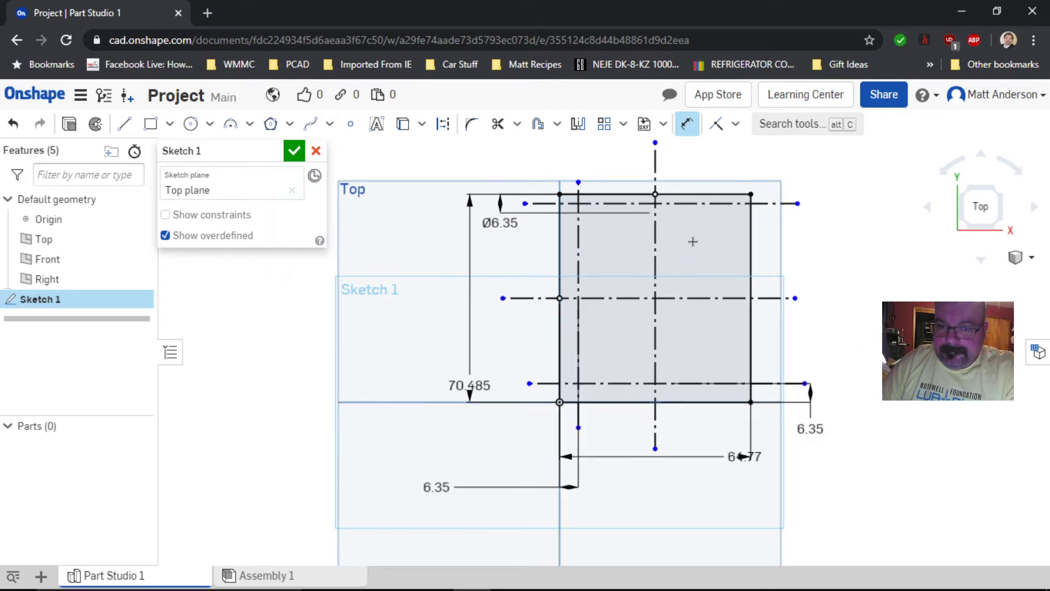
{"action": "scroll", "coordinate": [736, 249], "scroll_direction": "down", "scroll_amount": 1}
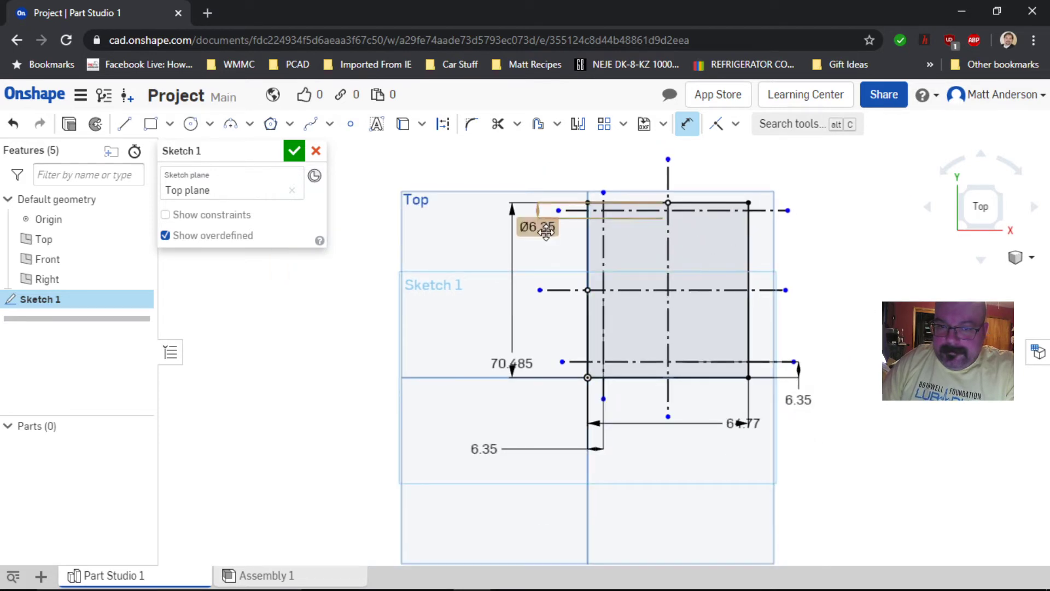
{"action": "scroll", "coordinate": [593, 228], "scroll_direction": "up", "scroll_amount": 4}
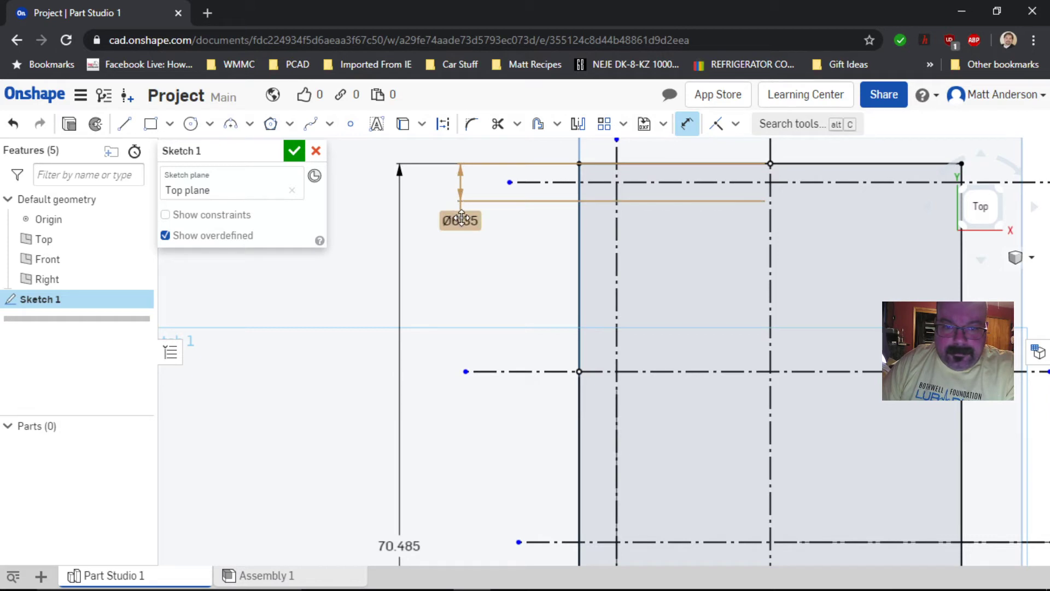
{"action": "left_click_drag", "start_coordinate": [461, 219], "coordinate": [454, 290]}
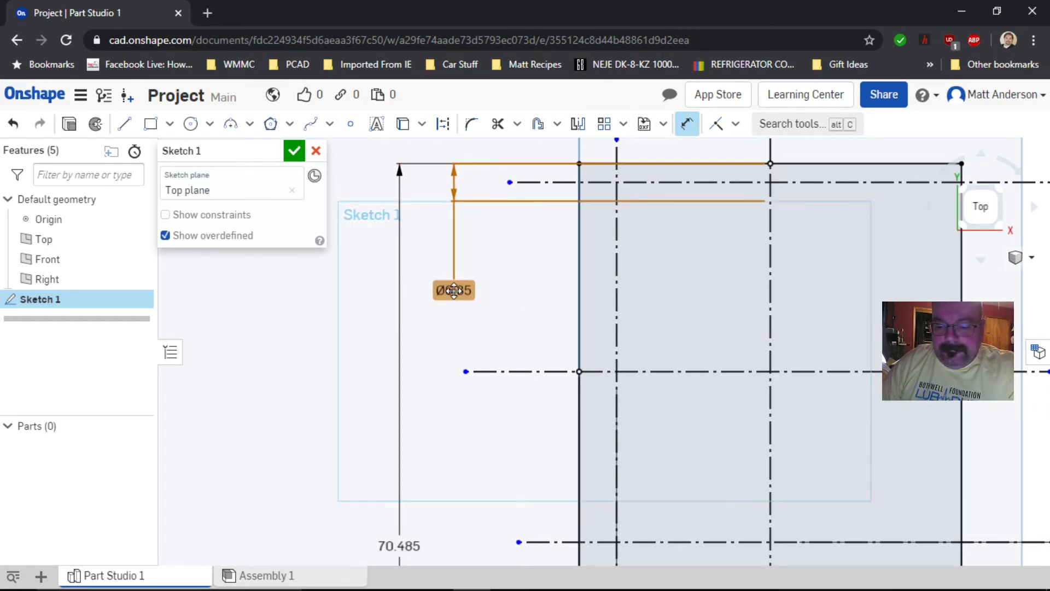
{"action": "key", "text": "Escape"}
Step: Place a new dimension between the upper horizontal construction line and the rectangle's top edge, with its label outside the left edge
{"action": "left_click", "coordinate": [688, 123]}
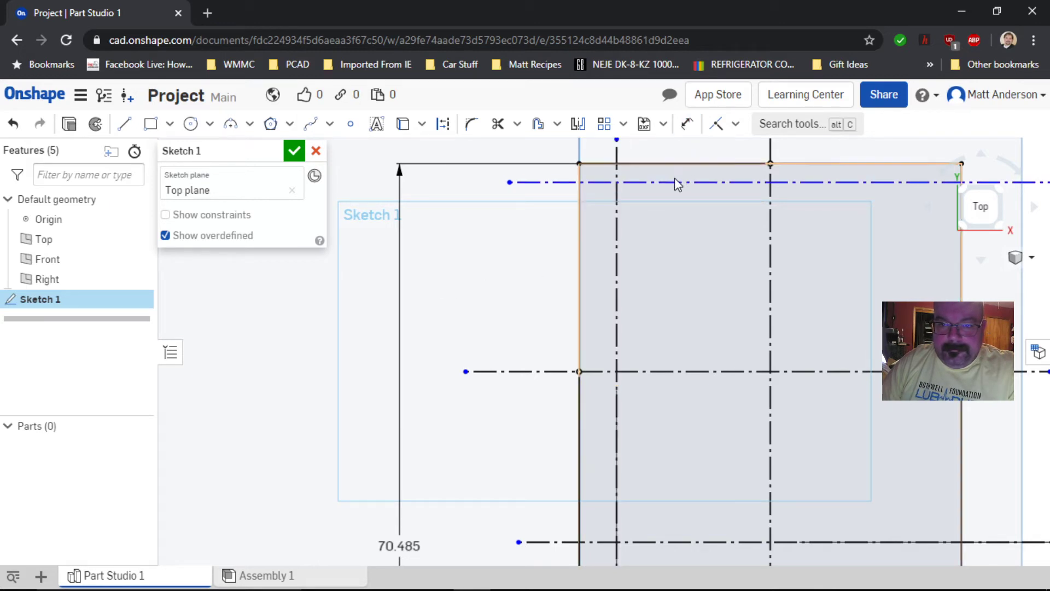
{"action": "left_click", "coordinate": [676, 180]}
{"action": "left_click", "coordinate": [676, 165]}
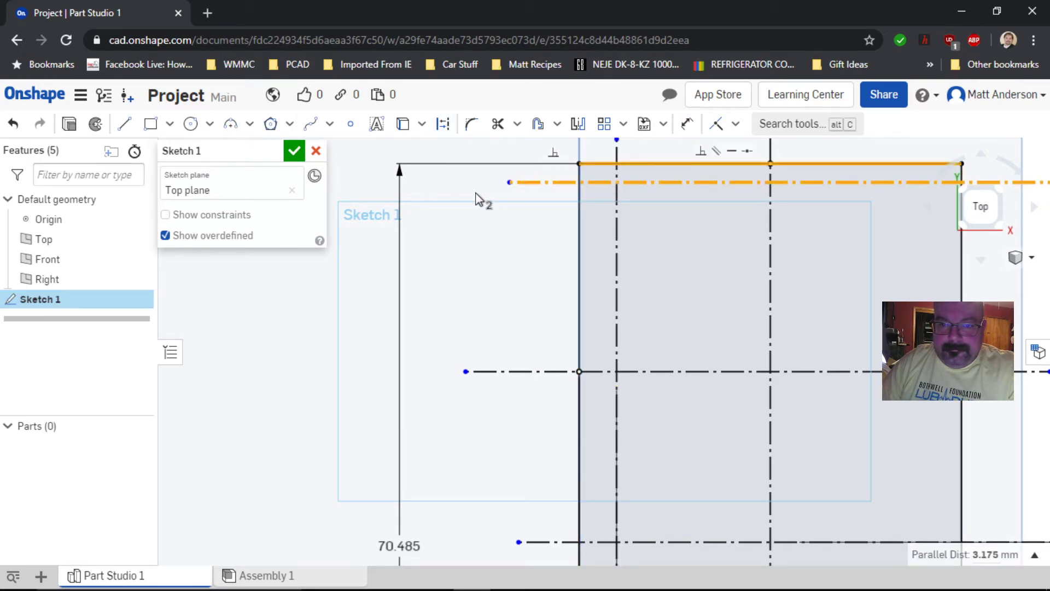
{"action": "left_click", "coordinate": [688, 124]}
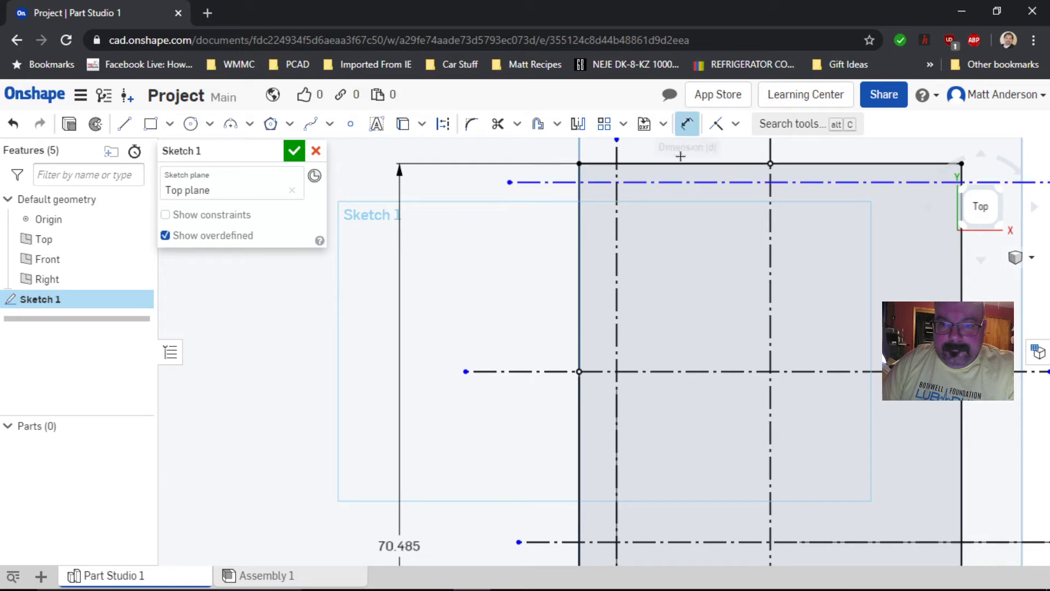
{"action": "left_click", "coordinate": [671, 181]}
{"action": "left_click", "coordinate": [668, 164]}
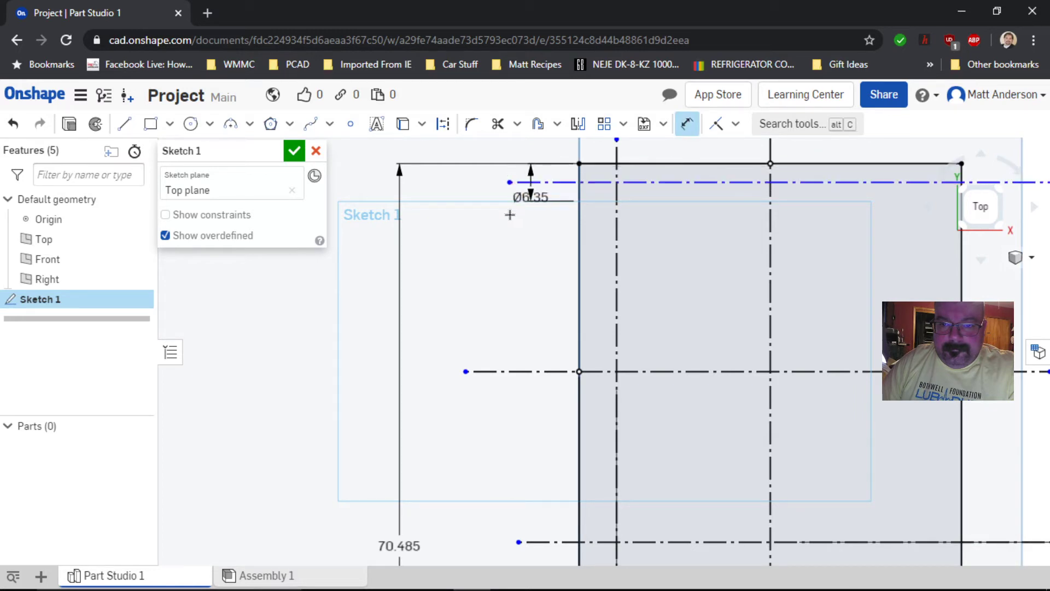
{"action": "left_click", "coordinate": [443, 234]}
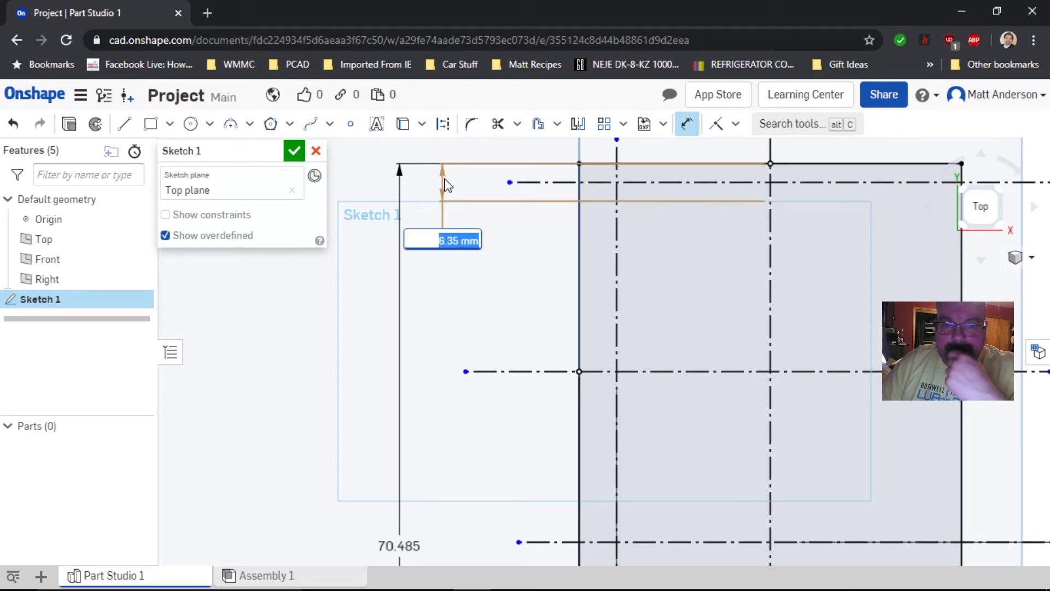
Step: Accept 6.35 mm for the dimension at the rectangle's top edge and delete that dimension
{"action": "scroll", "coordinate": [558, 297], "scroll_direction": "down", "scroll_amount": 4}
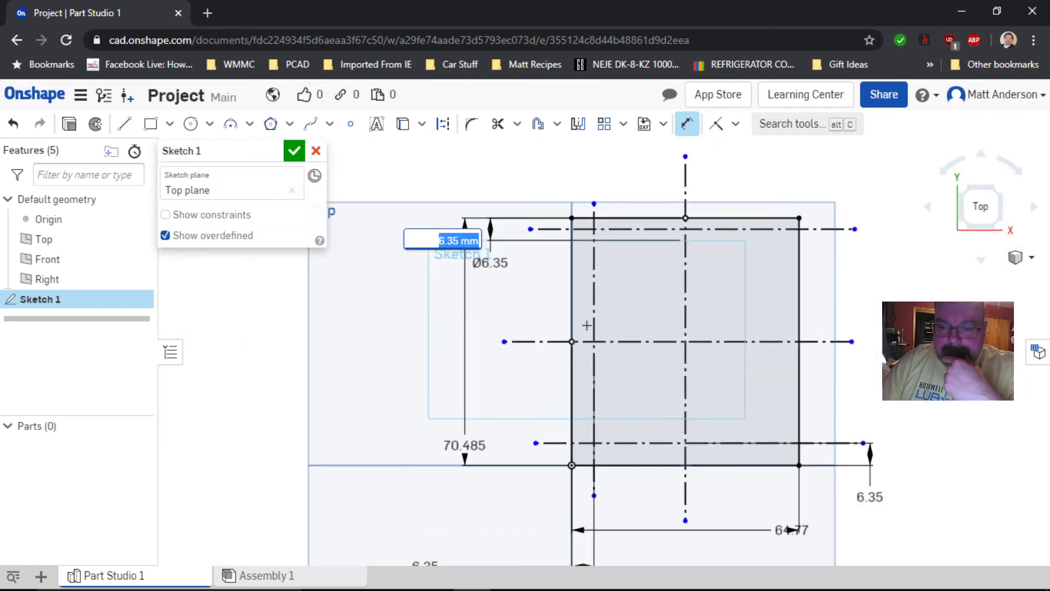
{"action": "scroll", "coordinate": [680, 386], "scroll_direction": "up", "scroll_amount": 4}
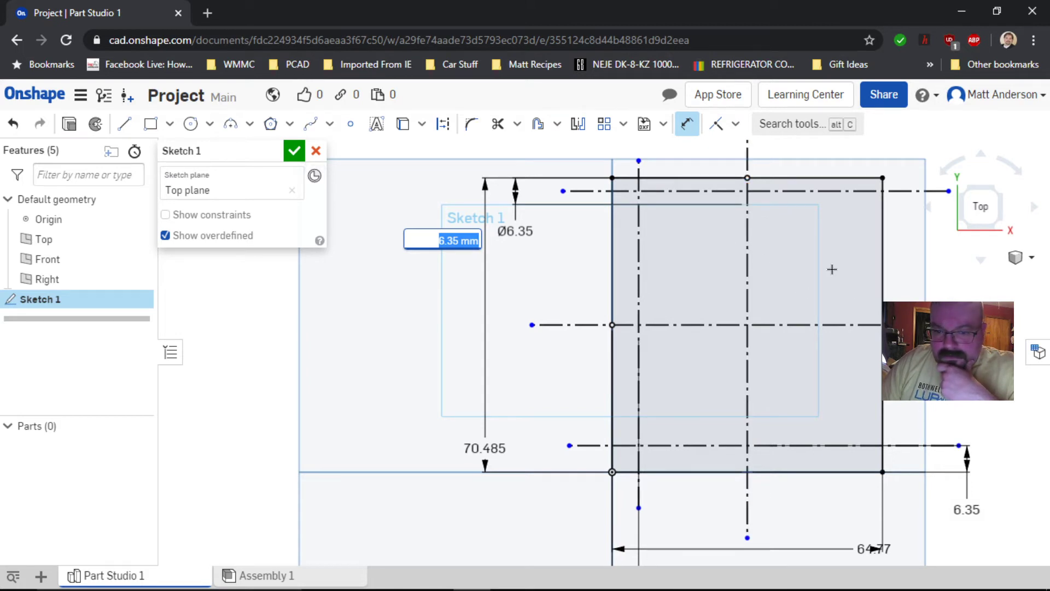
{"action": "scroll", "coordinate": [807, 250], "scroll_direction": "down", "scroll_amount": 2}
{"action": "scroll", "coordinate": [774, 232], "scroll_direction": "up", "scroll_amount": 5}
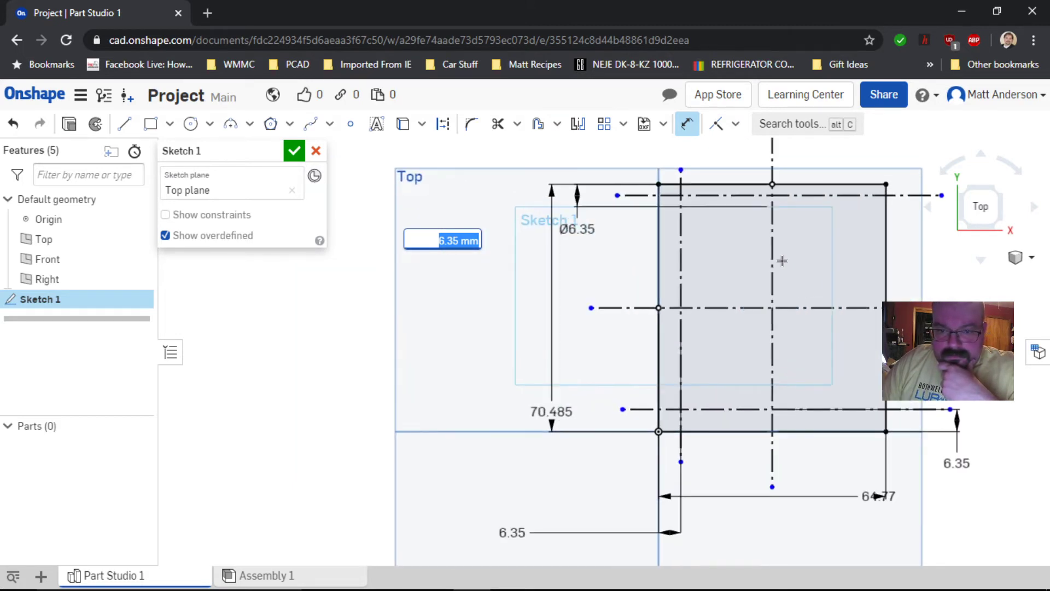
{"action": "scroll", "coordinate": [694, 227], "scroll_direction": "up", "scroll_amount": 3}
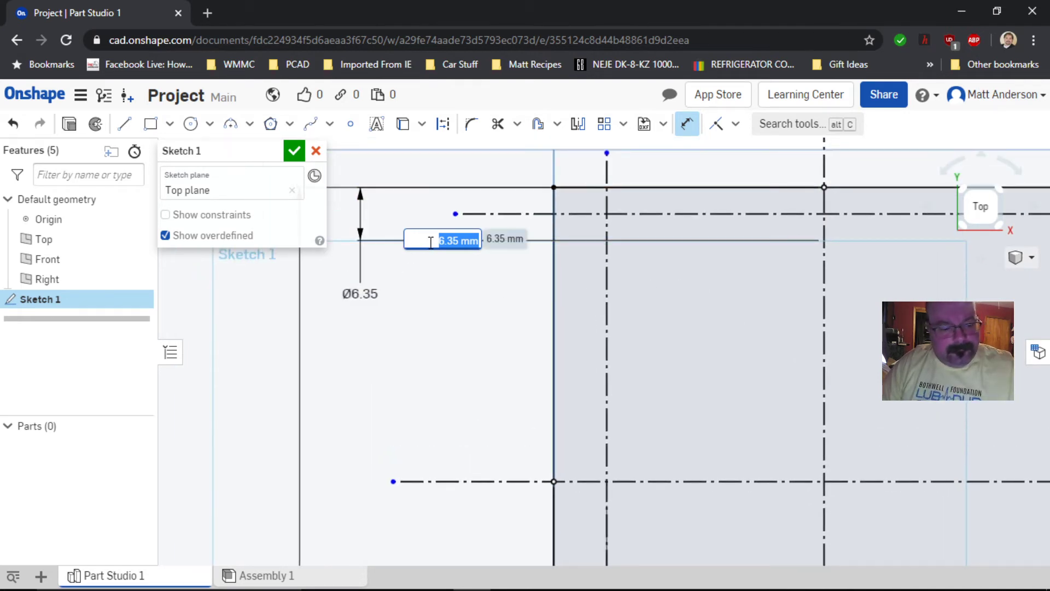
{"action": "key", "text": "Return"}
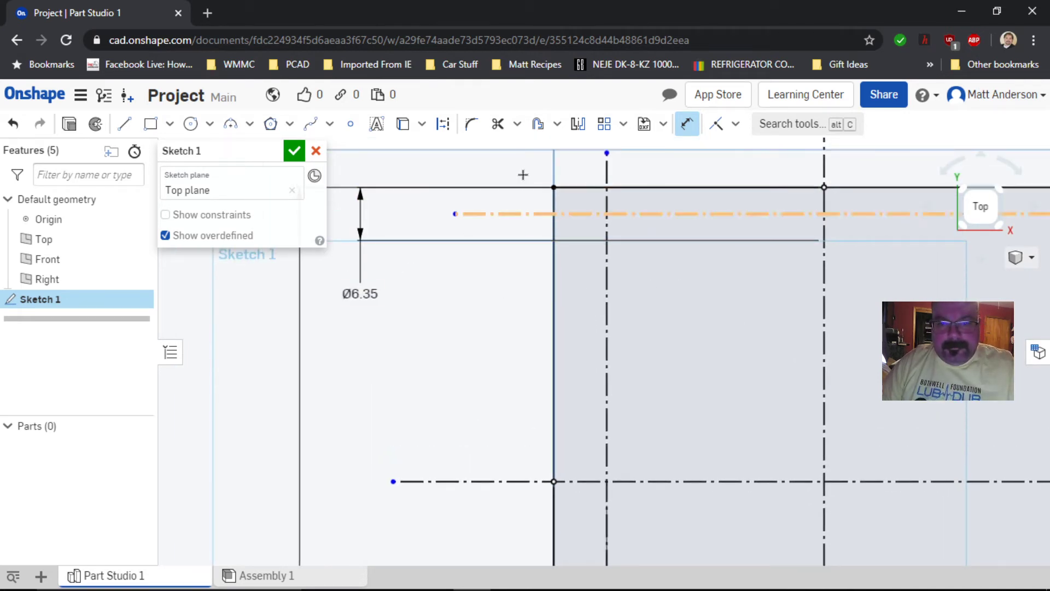
{"action": "left_click", "coordinate": [361, 294]}
{"action": "key", "text": "Delete"}
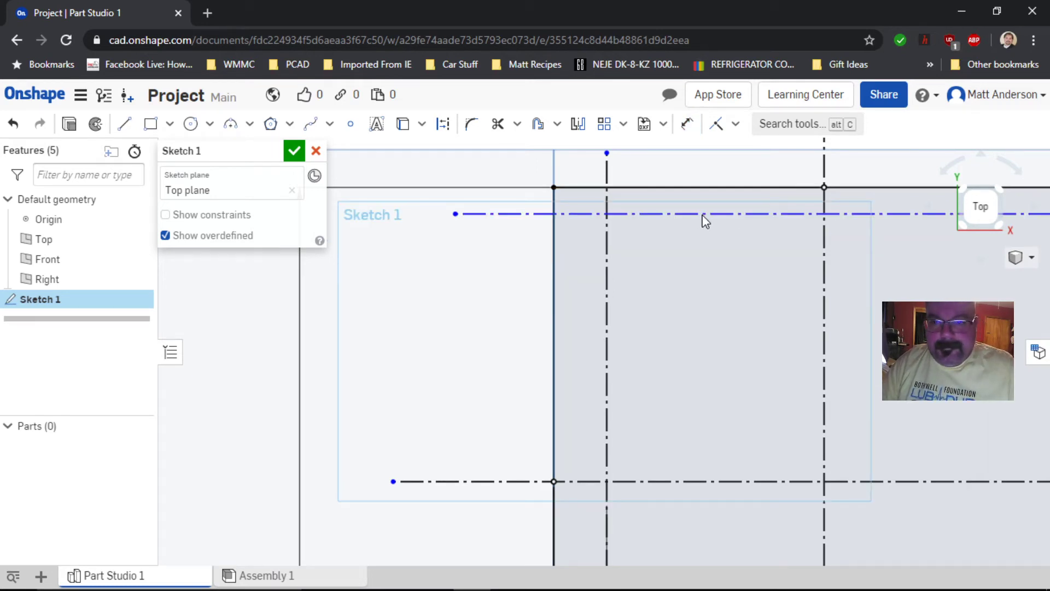
Step: Move the upper horizontal construction line farther down inside the rectangle and dimension it 6.35 mm from the top edge
{"action": "left_click_drag", "start_coordinate": [709, 214], "coordinate": [708, 290]}
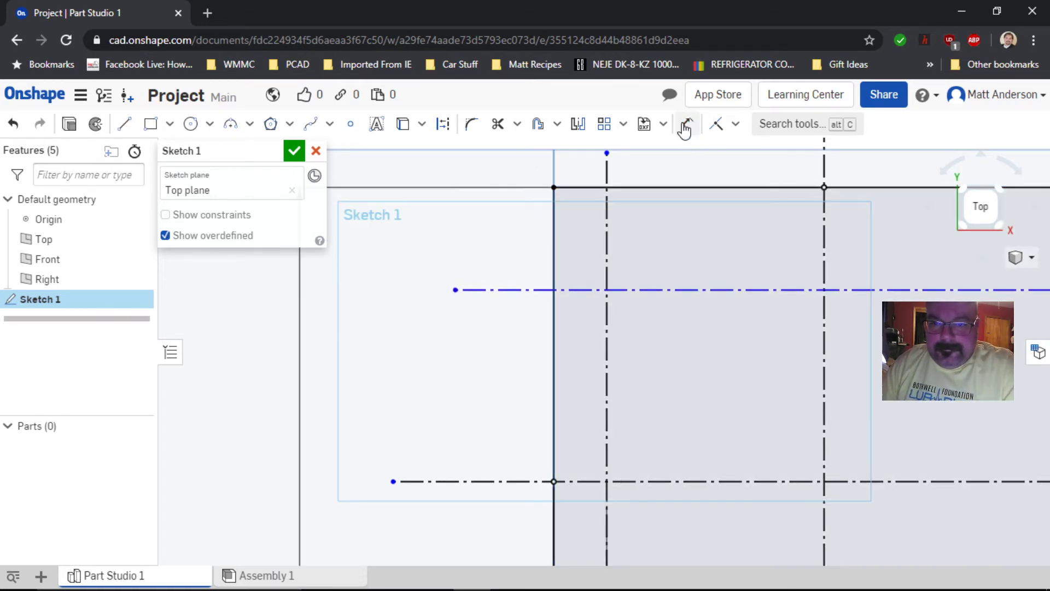
{"action": "left_click", "coordinate": [687, 124]}
{"action": "left_click", "coordinate": [696, 288]}
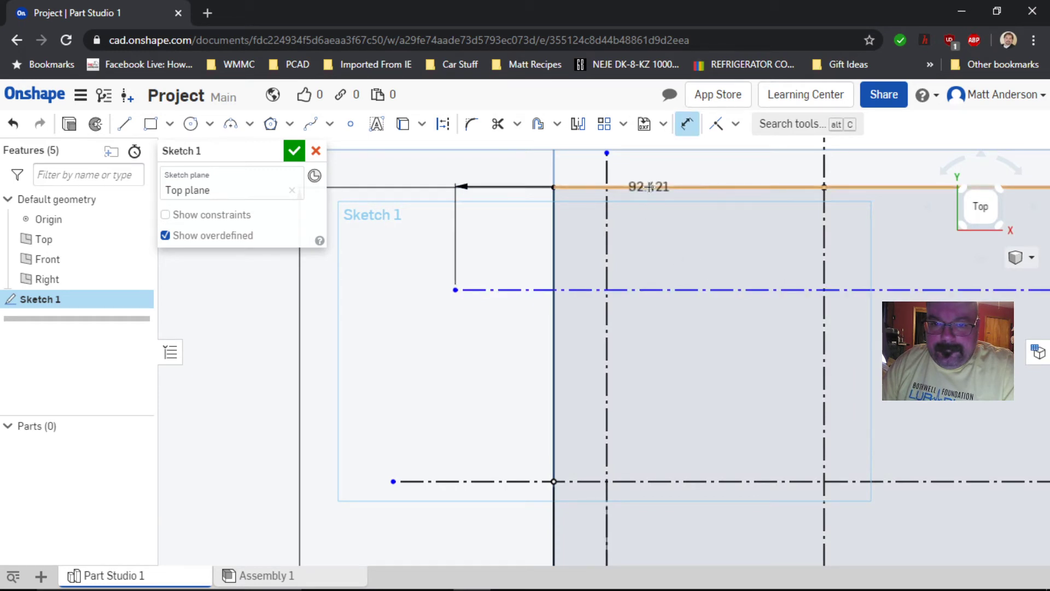
{"action": "left_click", "coordinate": [651, 187]}
{"action": "left_click", "coordinate": [455, 212]}
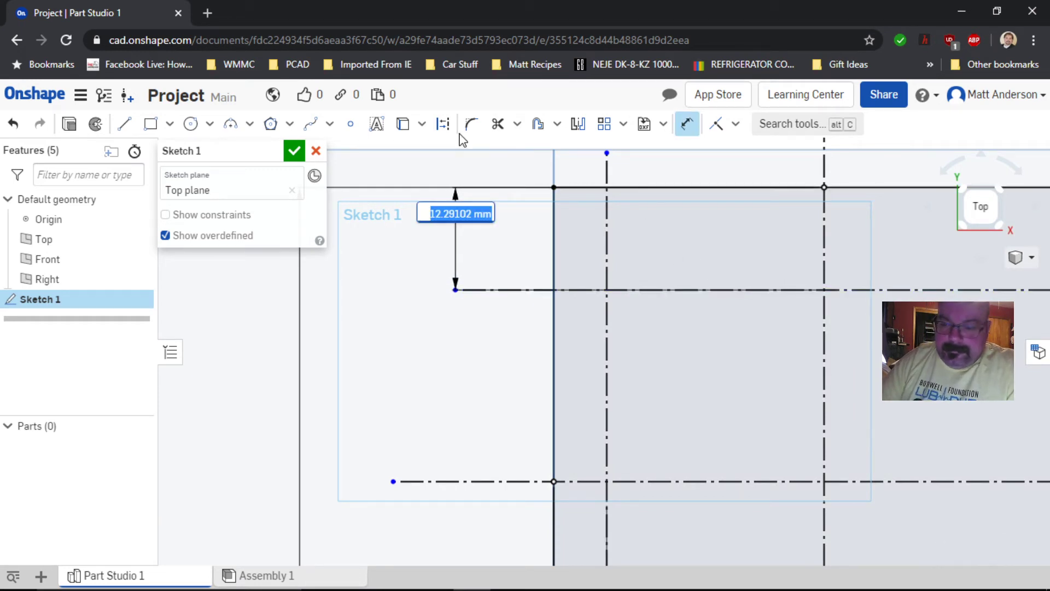
{"action": "type", "text": "6.35"}
{"action": "key", "text": "Return"}
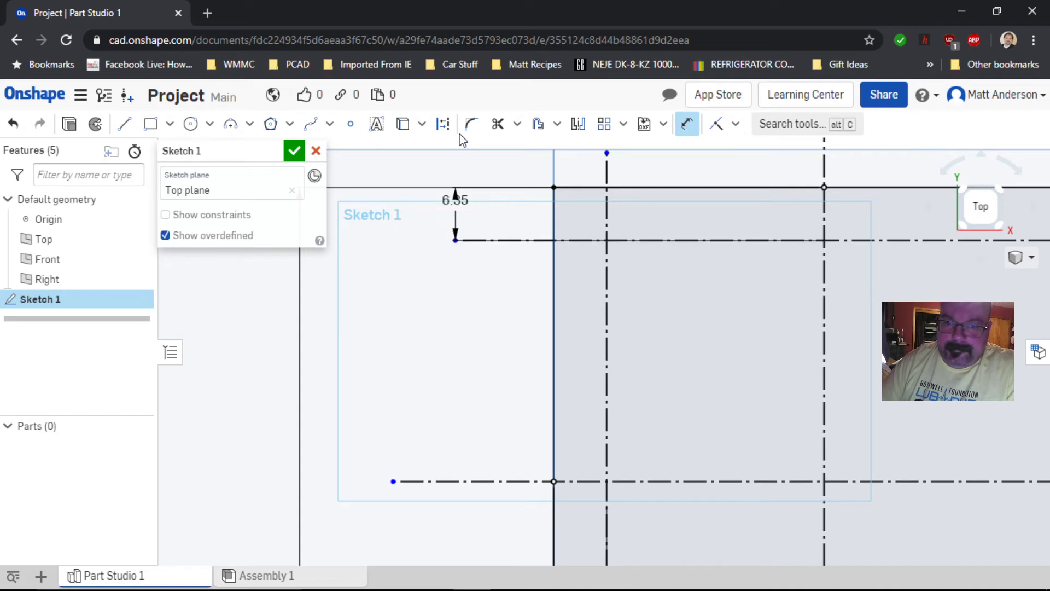
Step: Draw a 3 mm diameter circle where the left vertical and upper horizontal construction lines cross
{"action": "scroll", "coordinate": [872, 370], "scroll_direction": "down", "scroll_amount": 5}
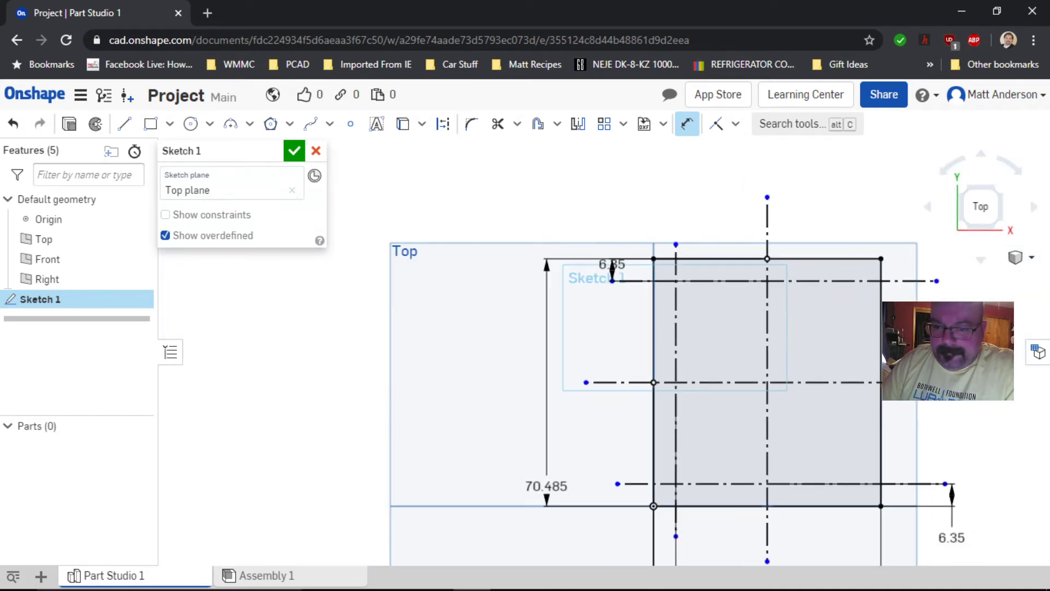
{"action": "middle_click_drag", "start_coordinate": [895, 330], "coordinate": [668, 281]}
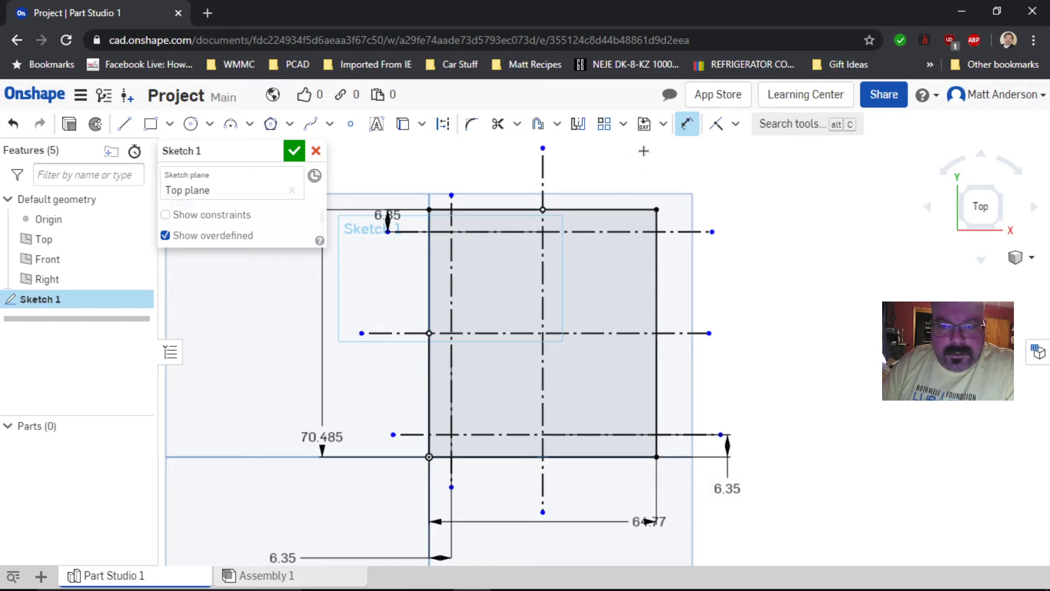
{"action": "left_click", "coordinate": [191, 127]}
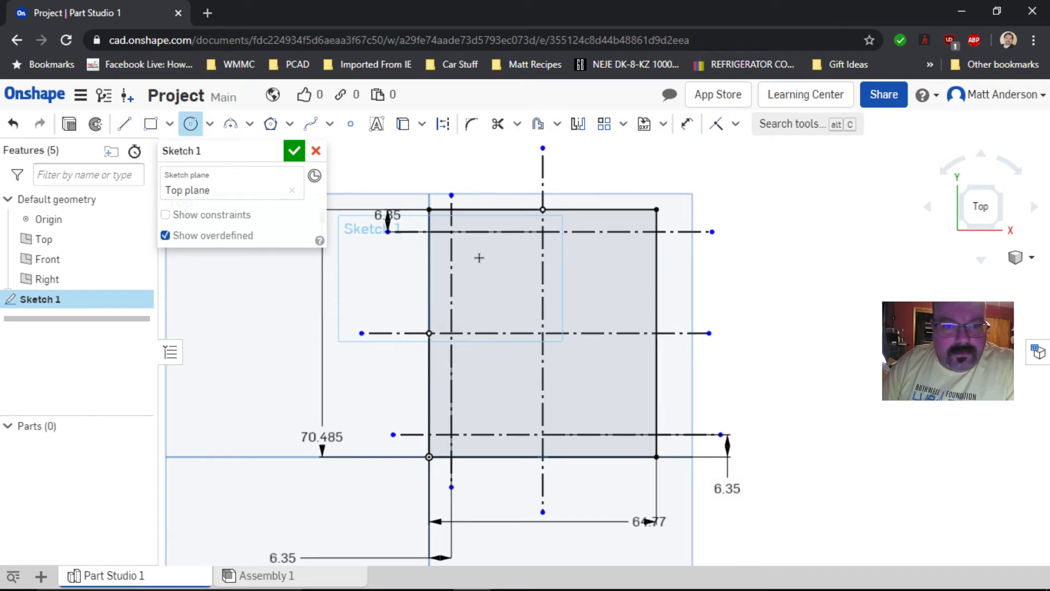
{"action": "scroll", "coordinate": [456, 235], "scroll_direction": "up", "scroll_amount": 2}
{"action": "left_click", "coordinate": [452, 231]}
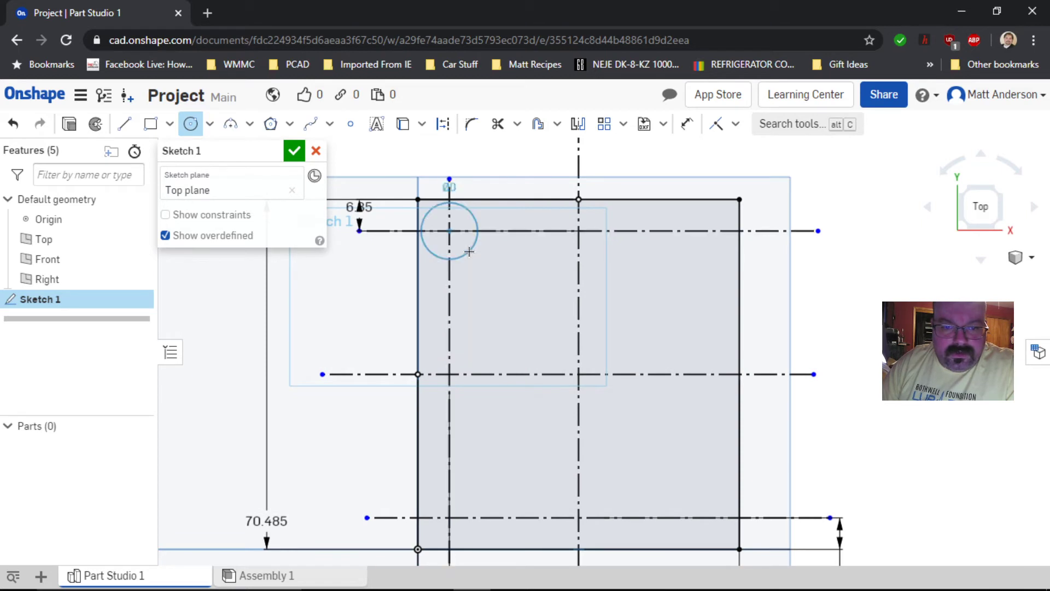
{"action": "left_click", "coordinate": [462, 245]}
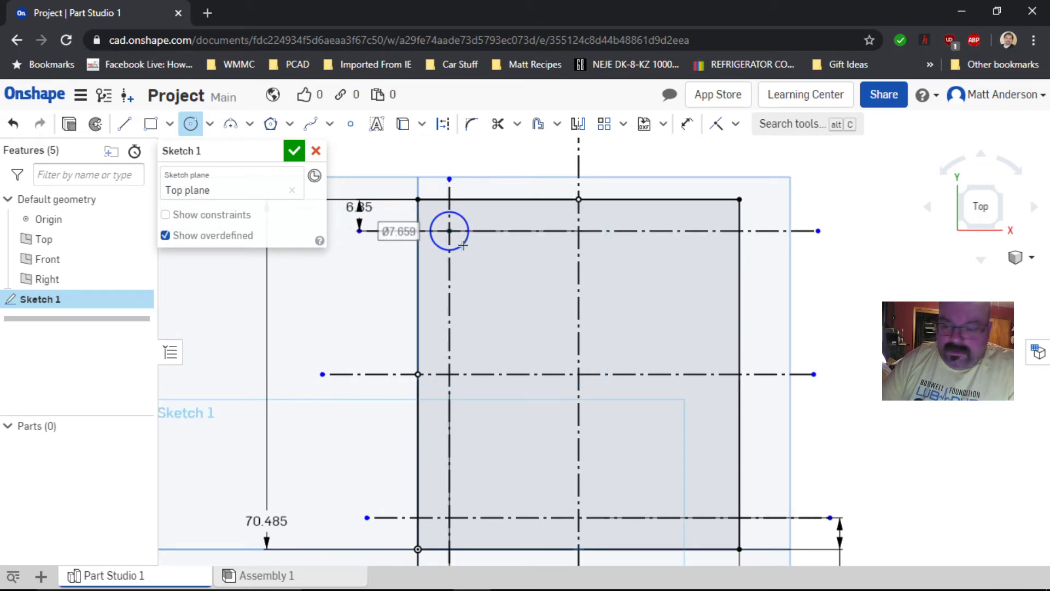
{"action": "type", "text": "3"}
{"action": "key", "text": "Return"}
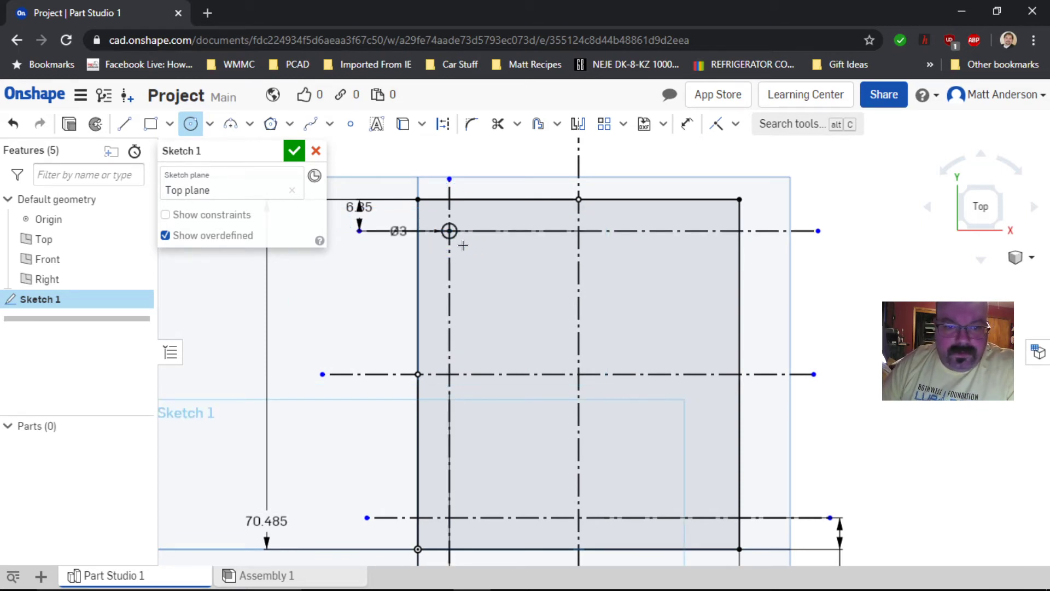
Step: Add a 3 mm diameter circle where the left vertical and lower horizontal construction lines cross
{"action": "scroll", "coordinate": [547, 256], "scroll_direction": "down", "scroll_amount": 1}
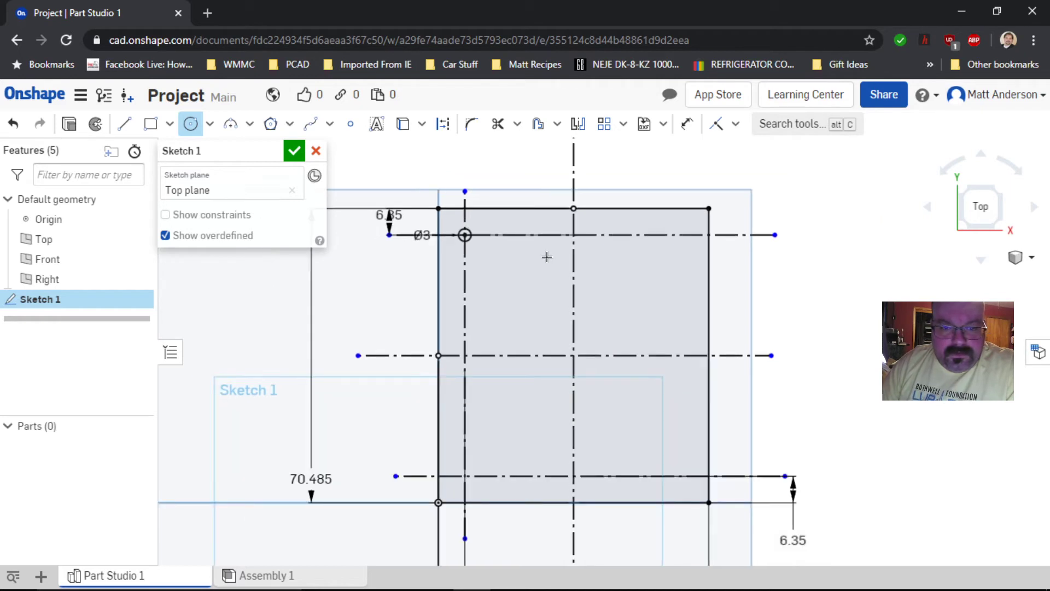
{"action": "left_click", "coordinate": [465, 476]}
{"action": "type", "text": "3"}
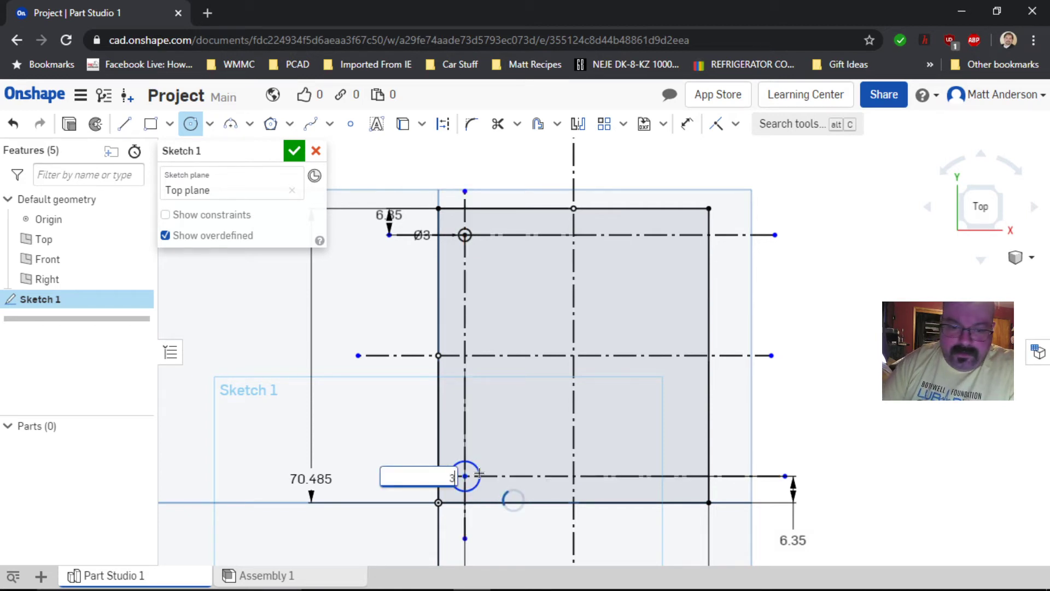
{"action": "key", "text": "Return"}
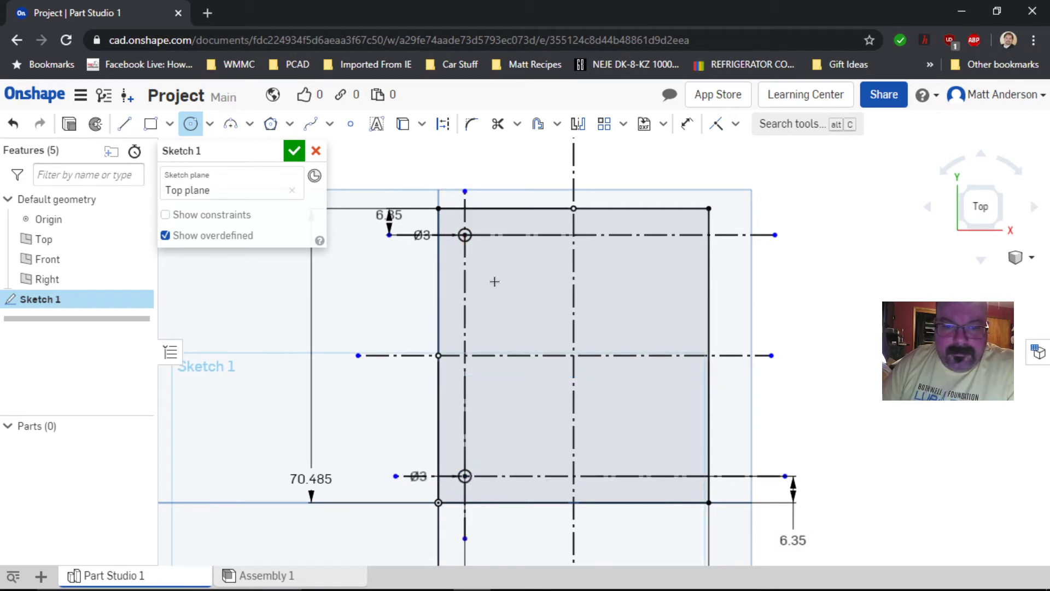
Step: Mirror both 3 mm circles across the rectangle's vertical centre line
{"action": "left_click", "coordinate": [583, 130]}
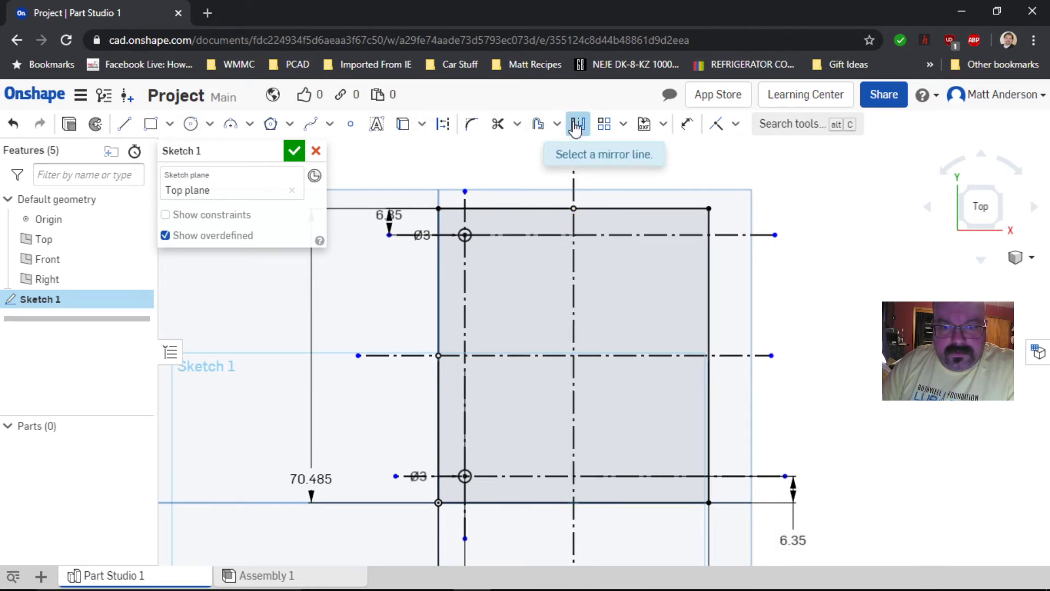
{"action": "left_click", "coordinate": [574, 260]}
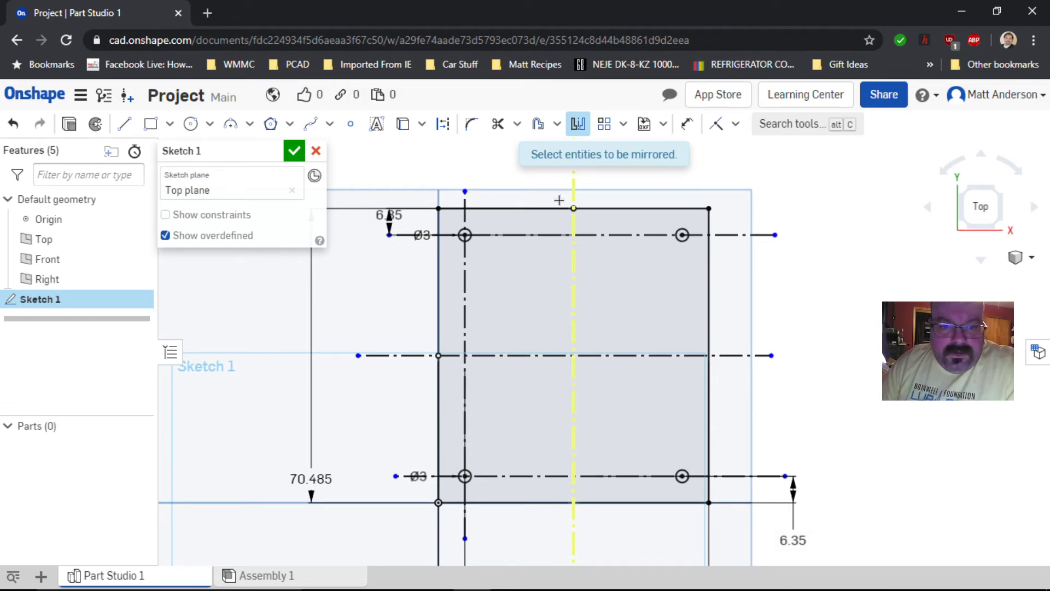
{"action": "scroll", "coordinate": [559, 196], "scroll_direction": "down", "scroll_amount": 1}
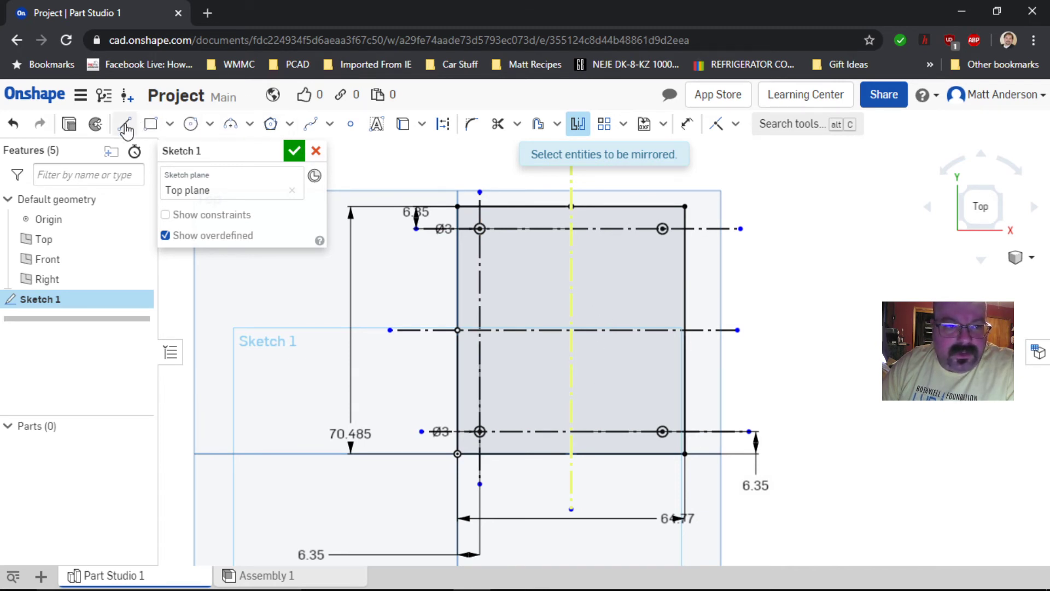
Step: Draw a vertical construction line about 87.5 mm long between the left hole line and the vertical centre line
{"action": "left_click", "coordinate": [445, 126]}
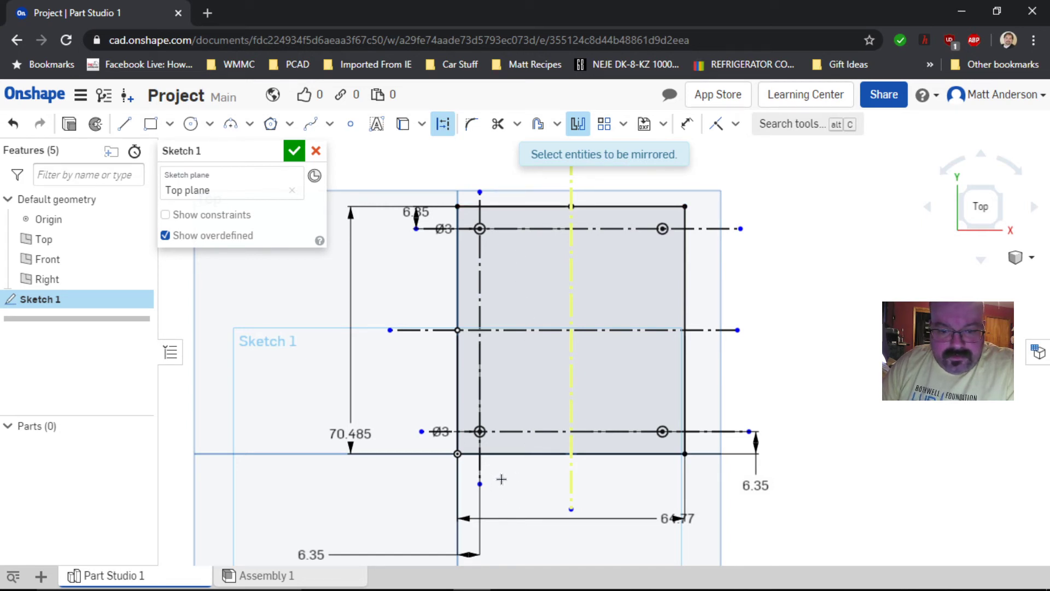
{"action": "left_click", "coordinate": [124, 123]}
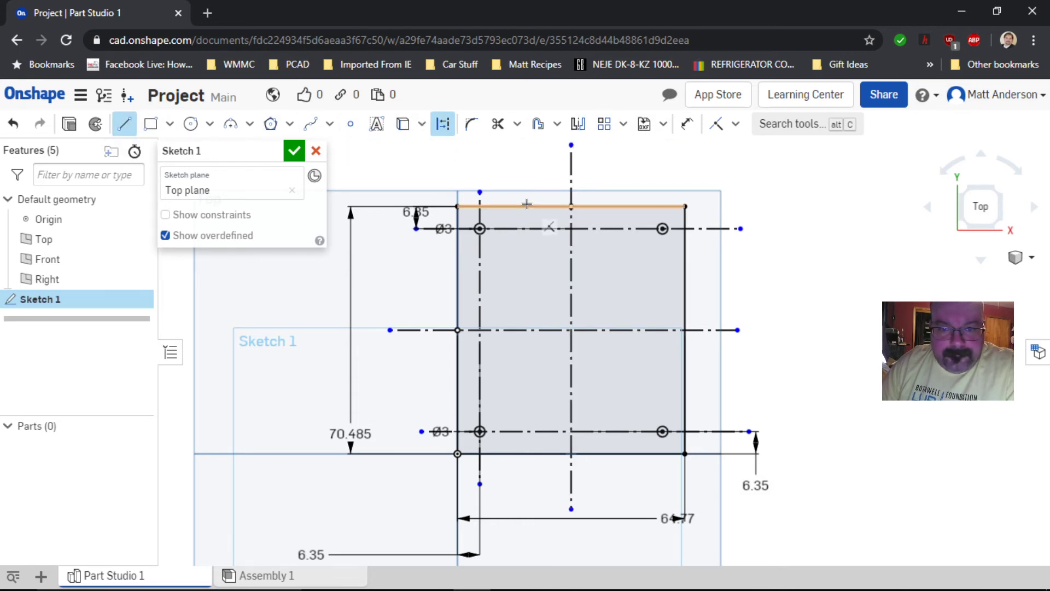
{"action": "scroll", "coordinate": [522, 203], "scroll_direction": "up", "scroll_amount": 1}
{"action": "scroll", "coordinate": [524, 198], "scroll_direction": "down", "scroll_amount": 2}
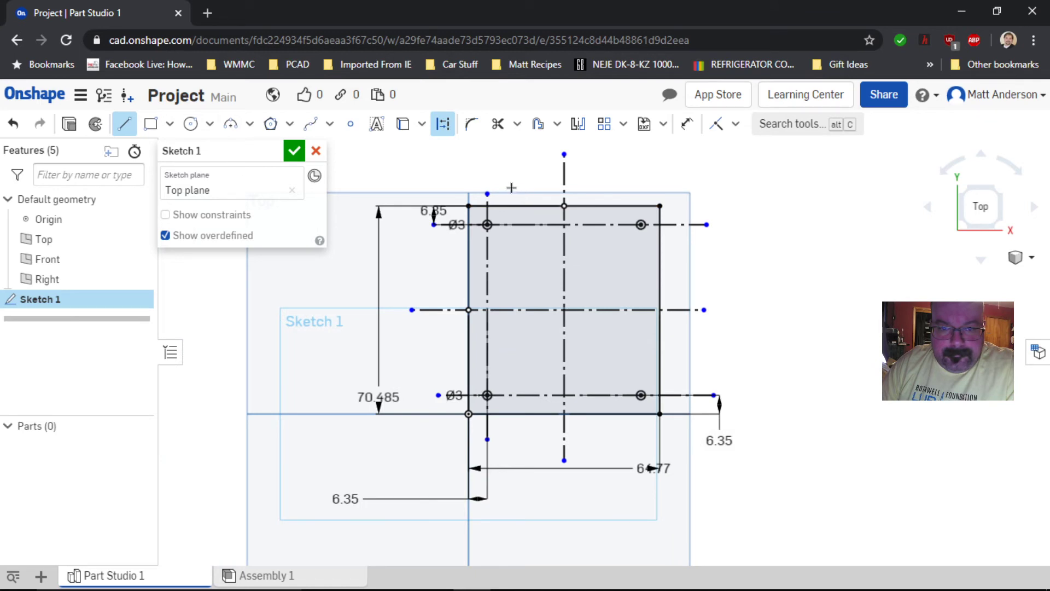
{"action": "left_click", "coordinate": [511, 187]}
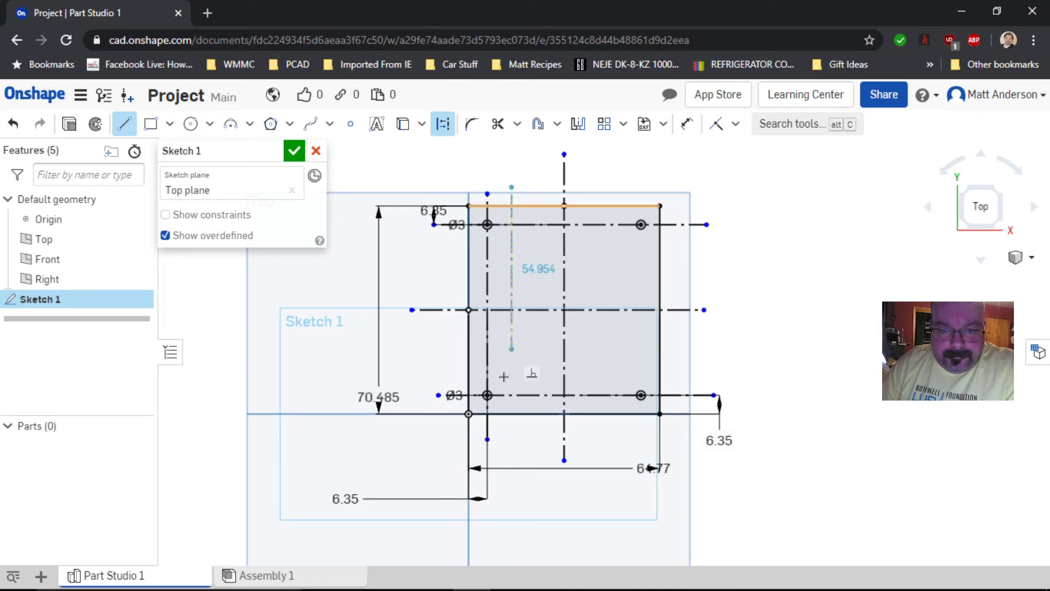
{"action": "left_click", "coordinate": [511, 446]}
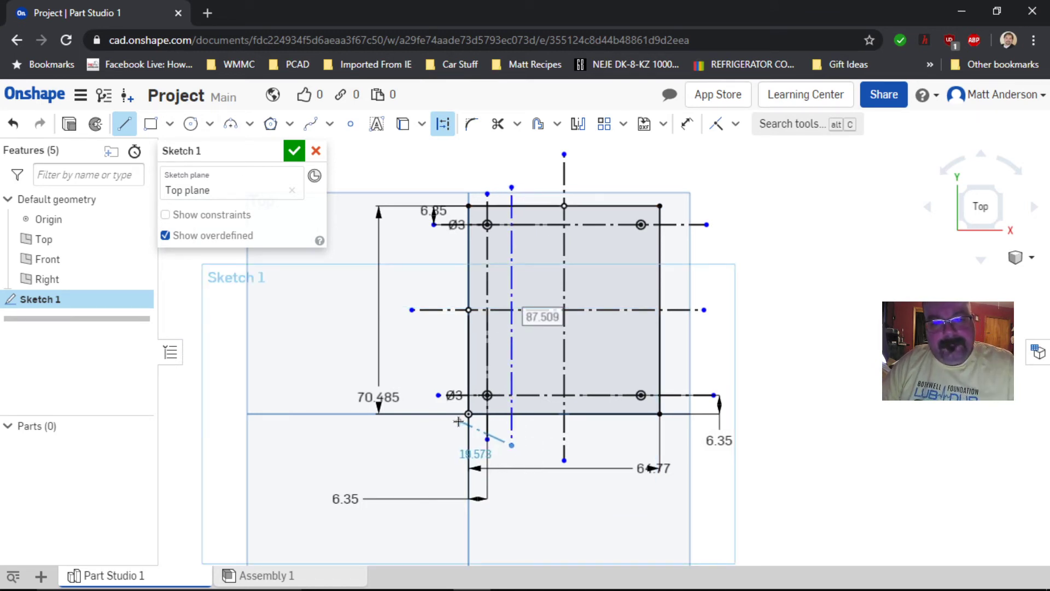
Step: Dimension the new vertical construction line 6.35 mm from the construction line through the left holes
{"action": "left_click", "coordinate": [688, 124]}
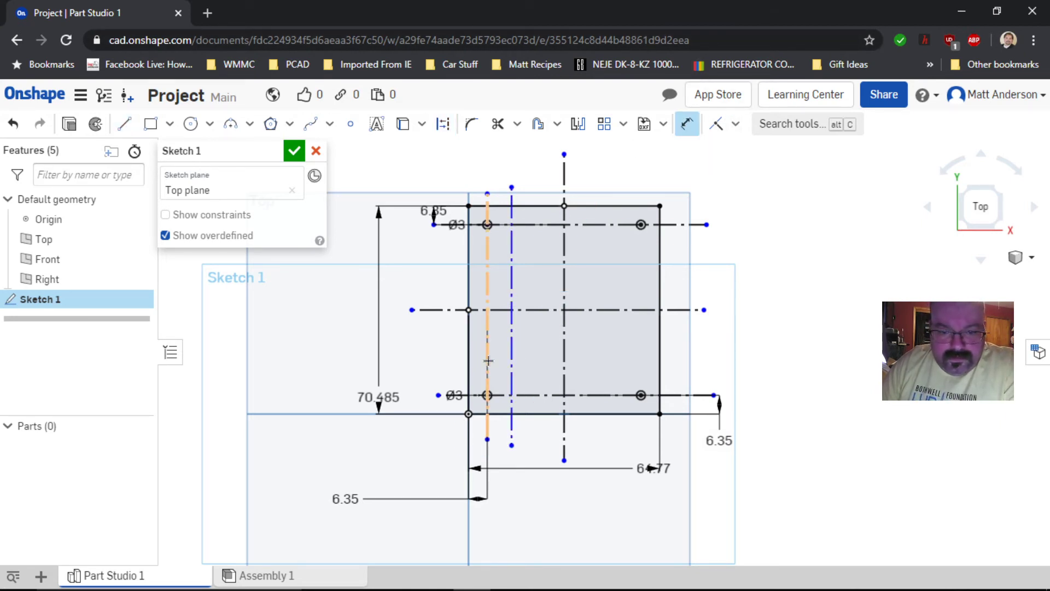
{"action": "left_click", "coordinate": [499, 424]}
{"action": "left_click", "coordinate": [512, 438]}
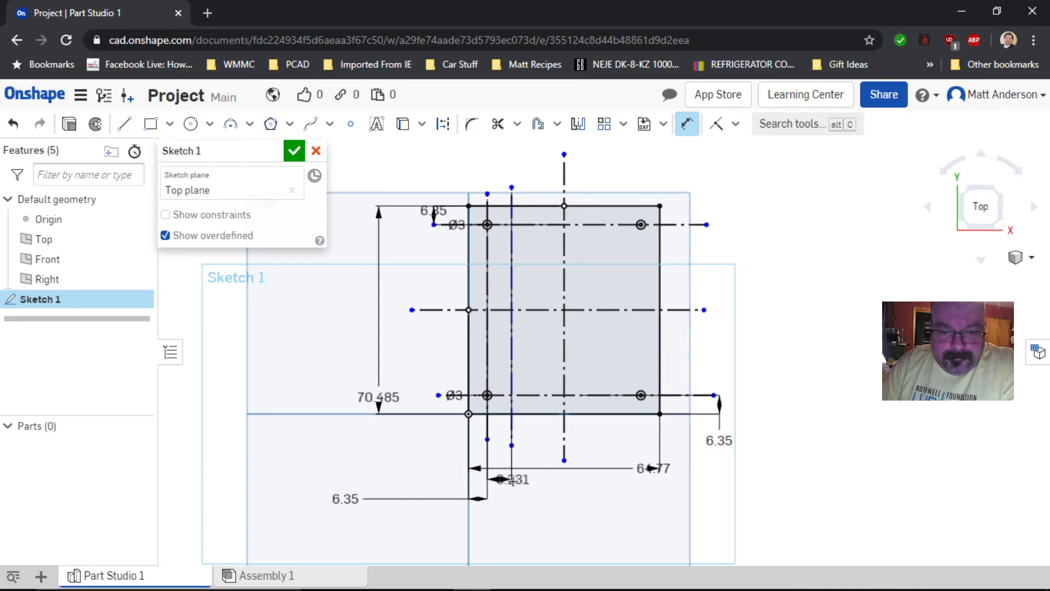
{"action": "left_click", "coordinate": [513, 482]}
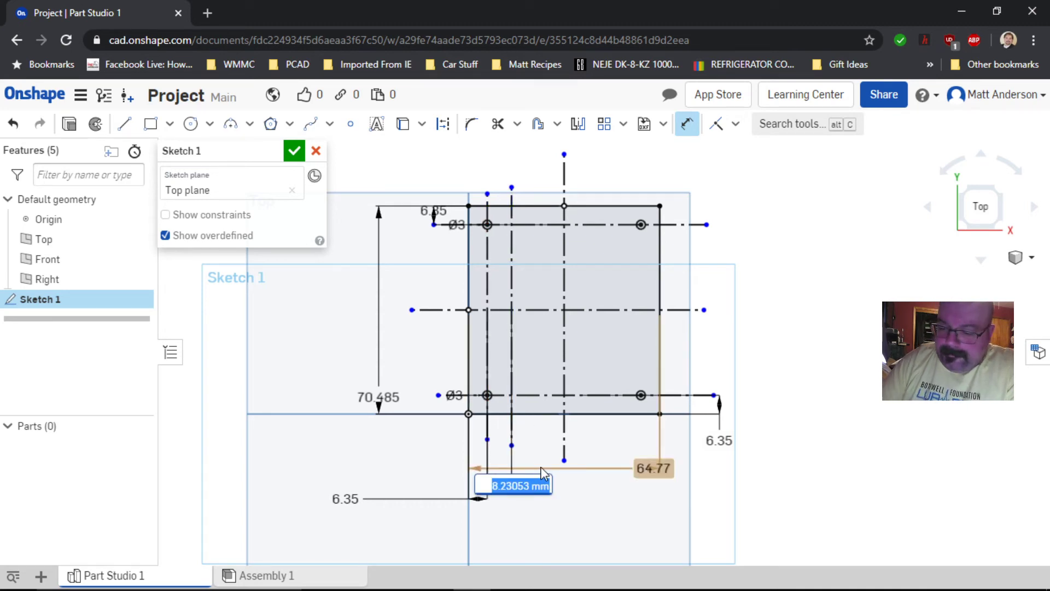
{"action": "type", "text": "6"}
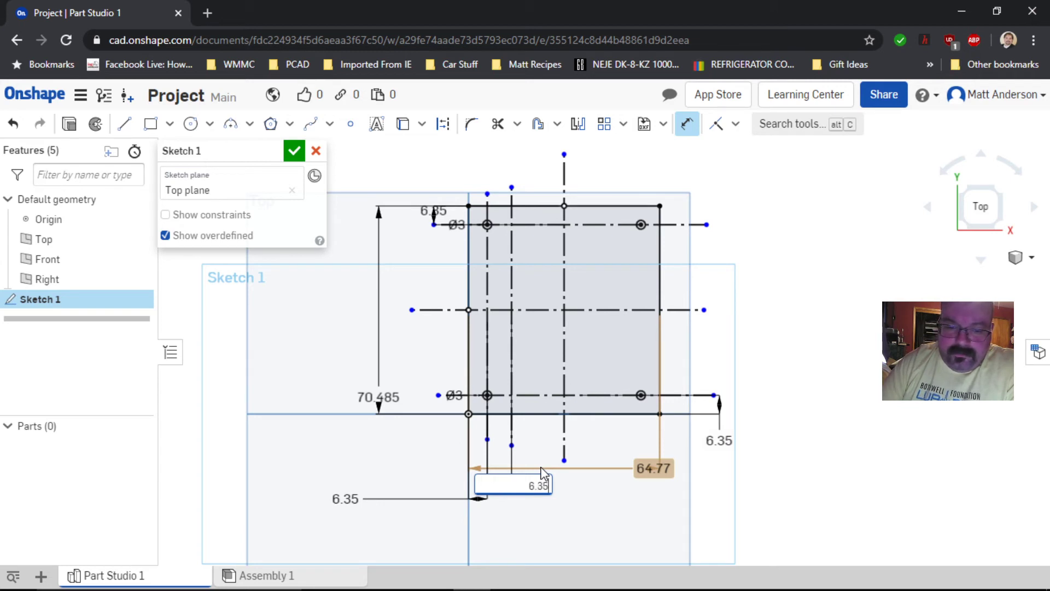
{"action": "type", "text": ".35"}
{"action": "key", "text": "Return"}
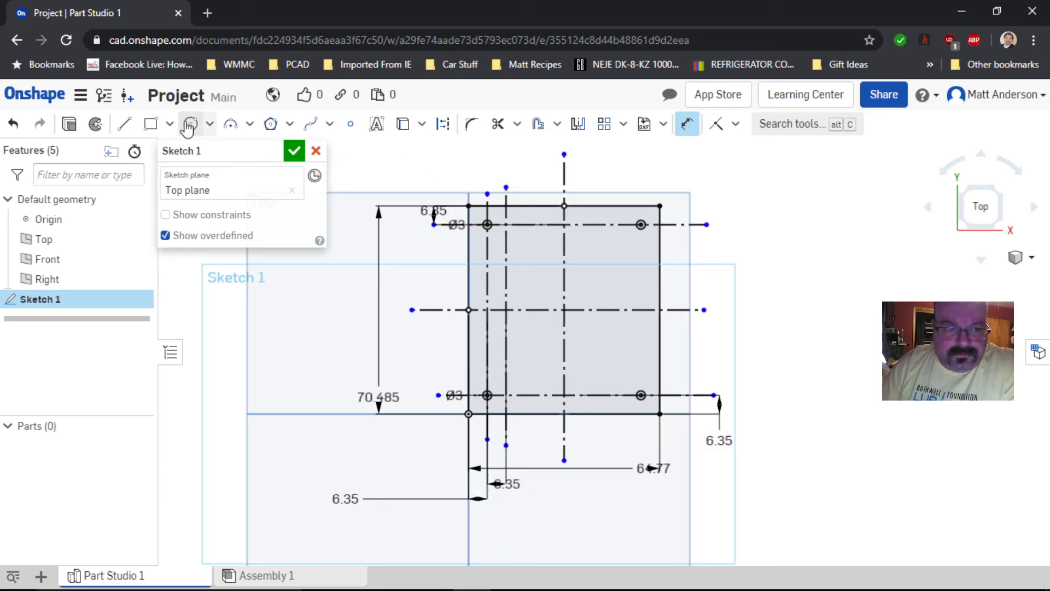
Step: Draw a horizontal construction line about 93.3 mm long just below the line through the upper holes
{"action": "left_click", "coordinate": [125, 123]}
{"action": "left_click", "coordinate": [443, 125]}
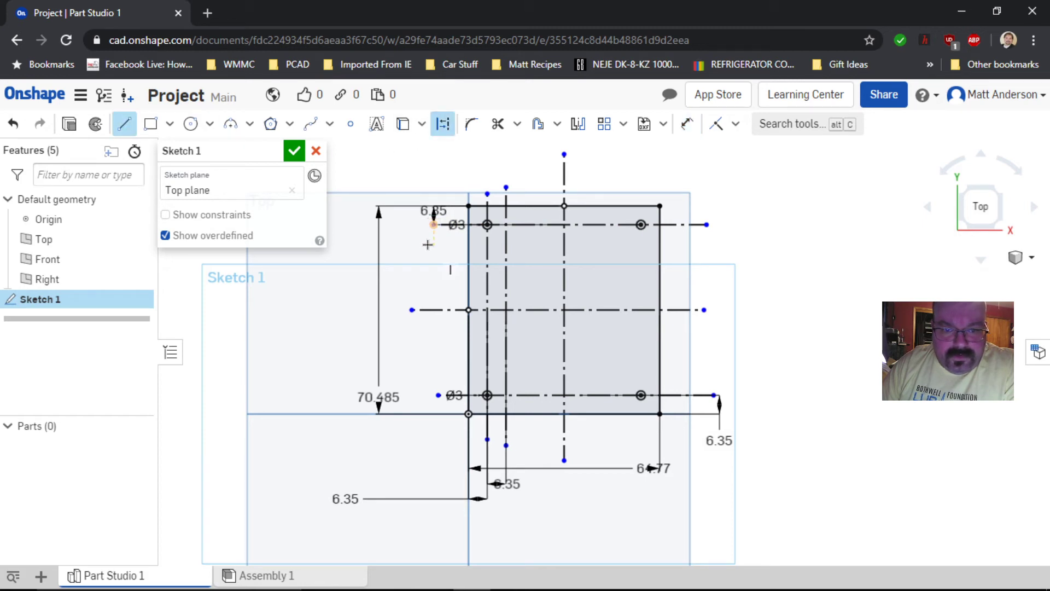
{"action": "left_click", "coordinate": [434, 242]}
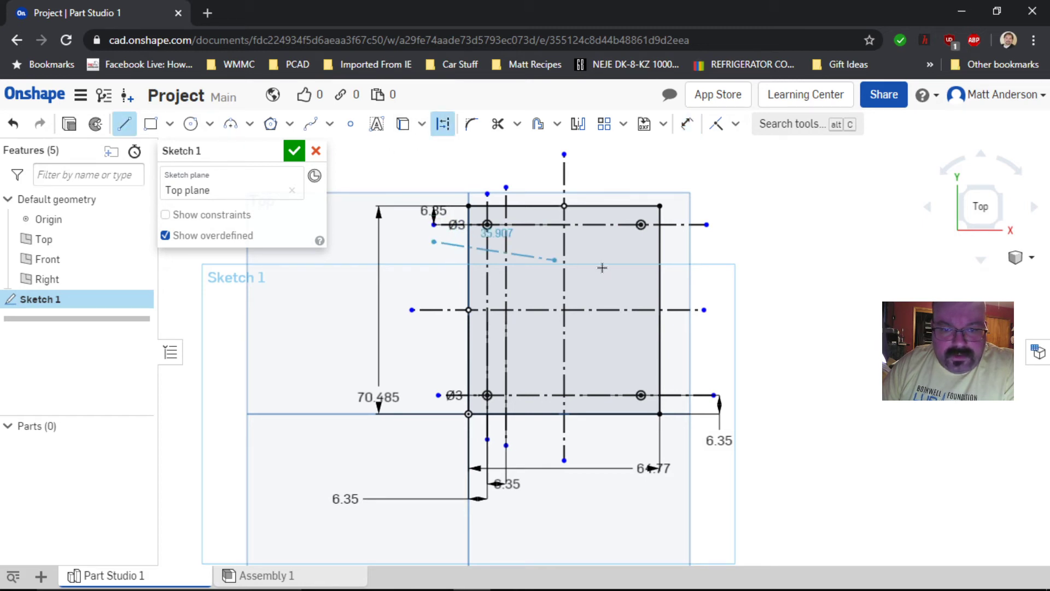
{"action": "left_click", "coordinate": [708, 241]}
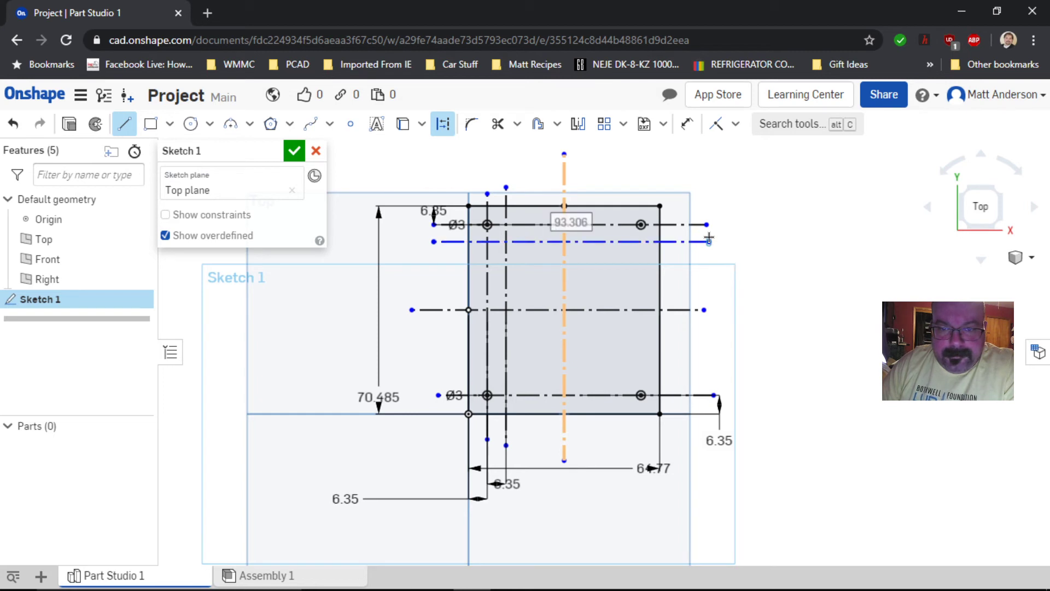
Step: Dimension the new horizontal construction line 6.35 mm from the construction line through the upper holes
{"action": "left_click", "coordinate": [687, 125]}
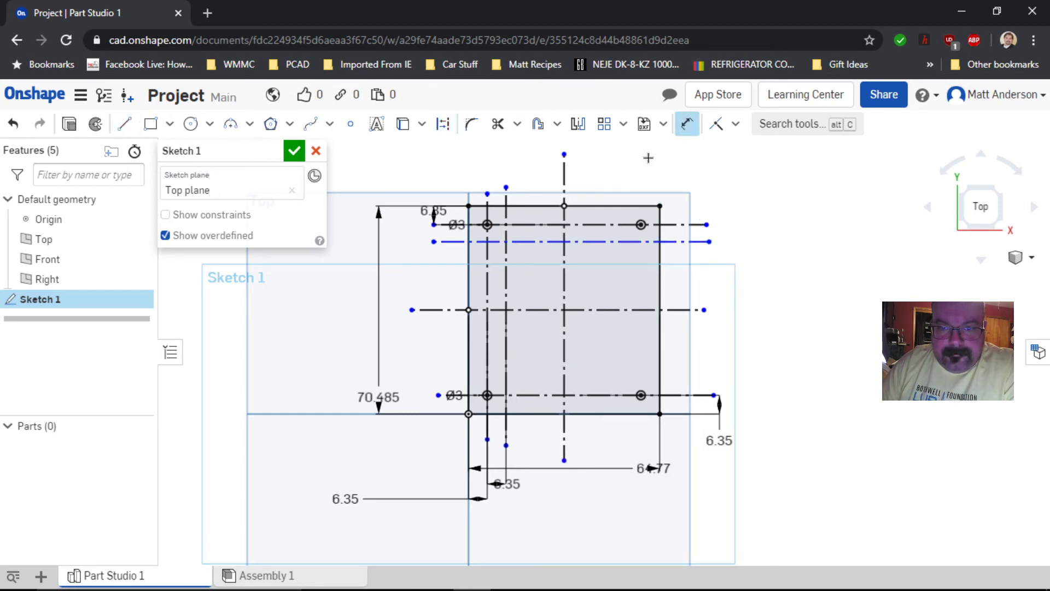
{"action": "left_click", "coordinate": [613, 241]}
{"action": "left_click", "coordinate": [607, 225]}
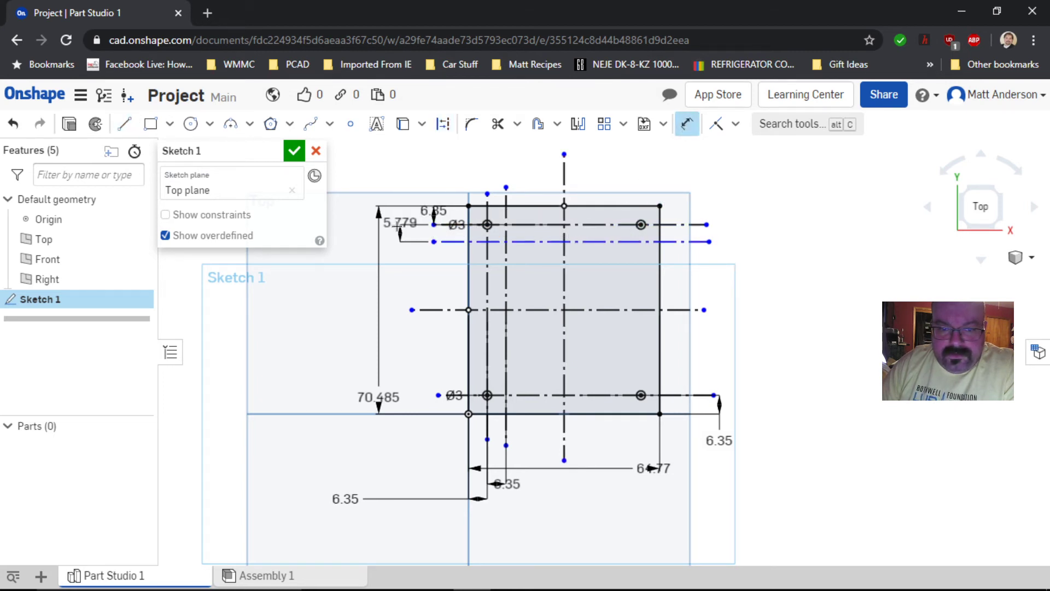
{"action": "left_click", "coordinate": [401, 231]}
{"action": "type", "text": "6.35"}
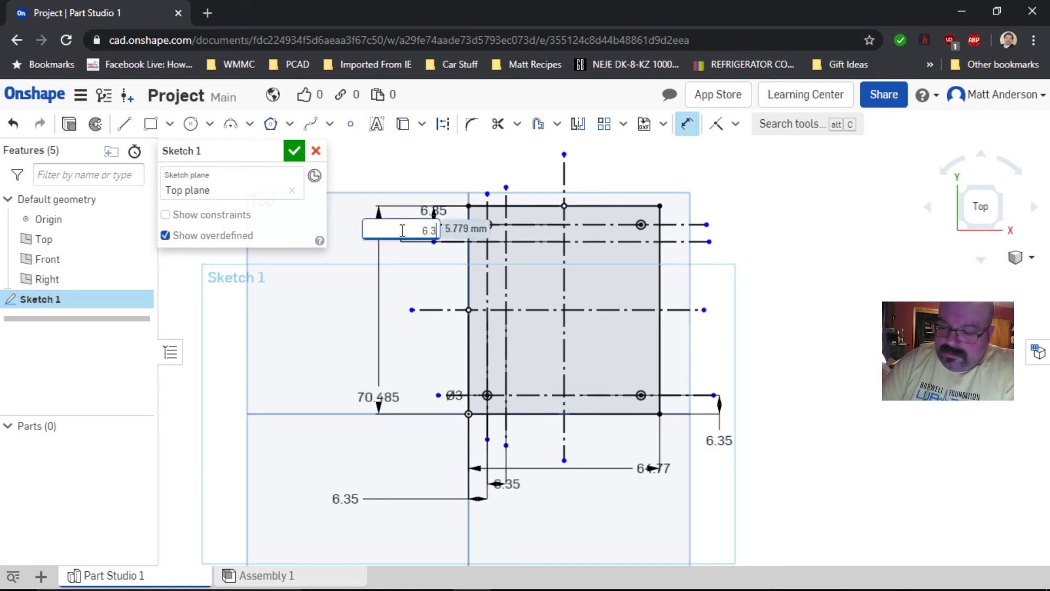
{"action": "key", "text": "Return"}
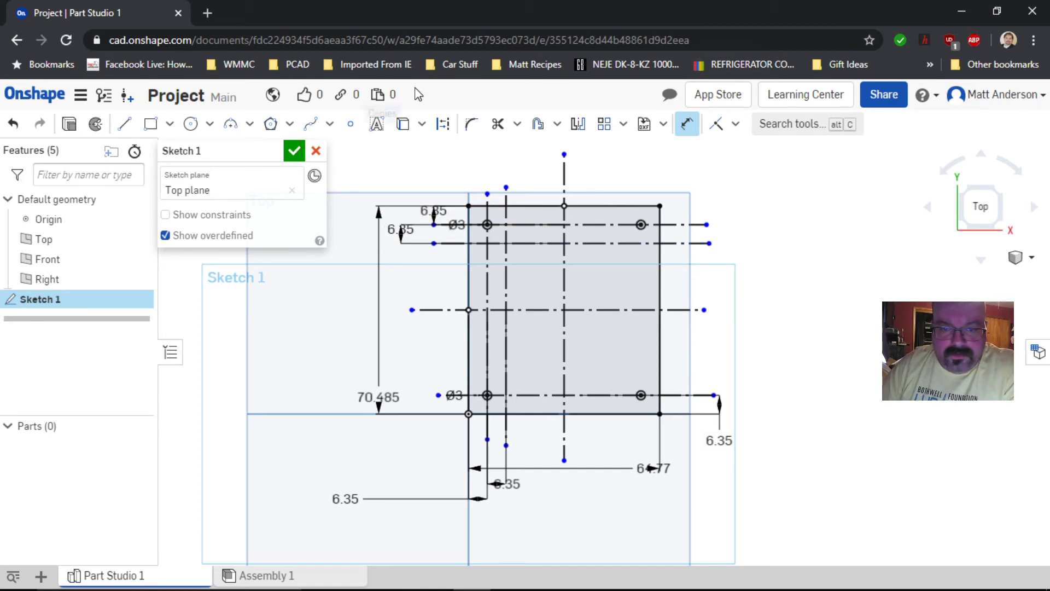
Step: Mirror the inner vertical construction line across the rectangle's vertical centre line
{"action": "left_click", "coordinate": [580, 127]}
{"action": "left_click", "coordinate": [565, 279]}
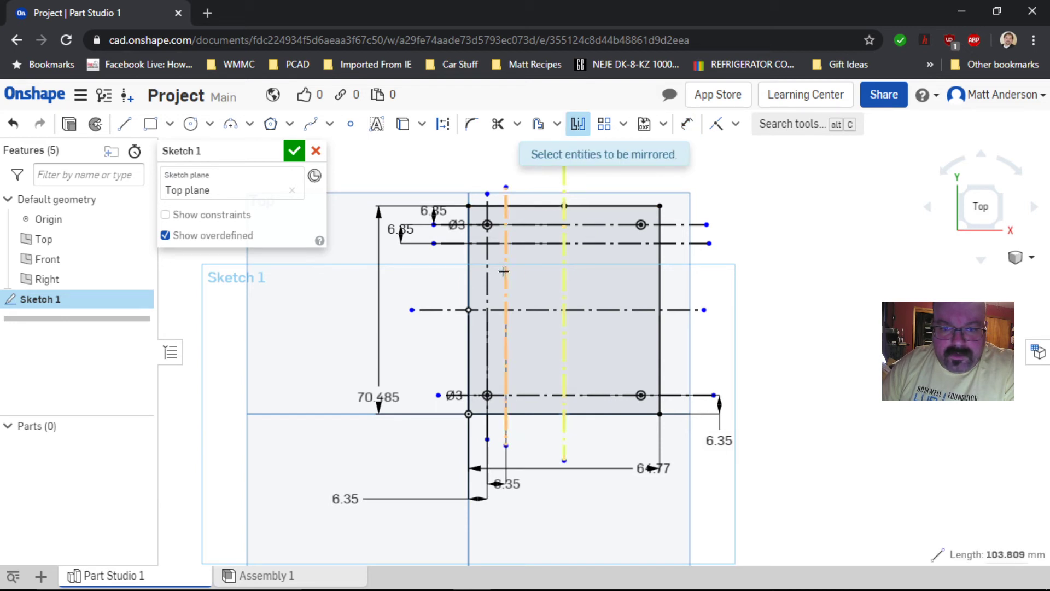
{"action": "left_click", "coordinate": [505, 270]}
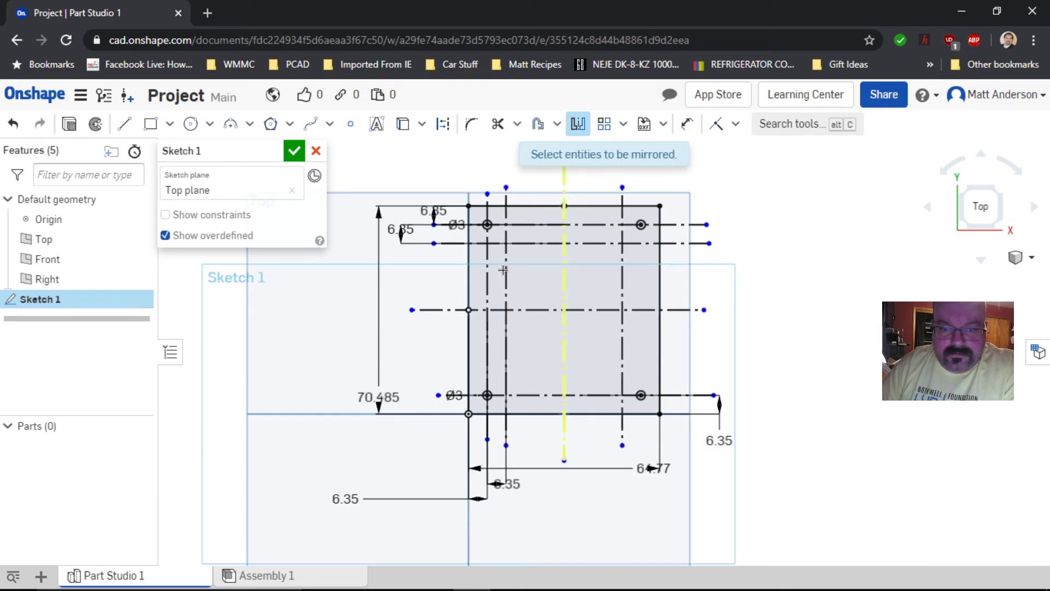
Step: Mirror the inner horizontal construction line across the rectangle's horizontal centre line
{"action": "left_click", "coordinate": [572, 125]}
{"action": "left_click", "coordinate": [574, 126]}
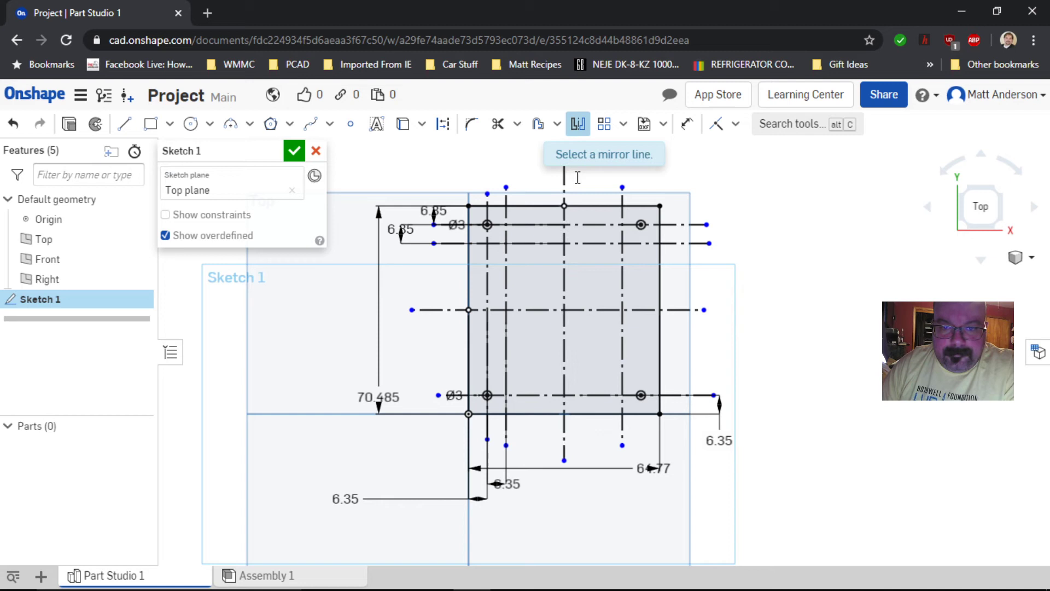
{"action": "left_click", "coordinate": [535, 310]}
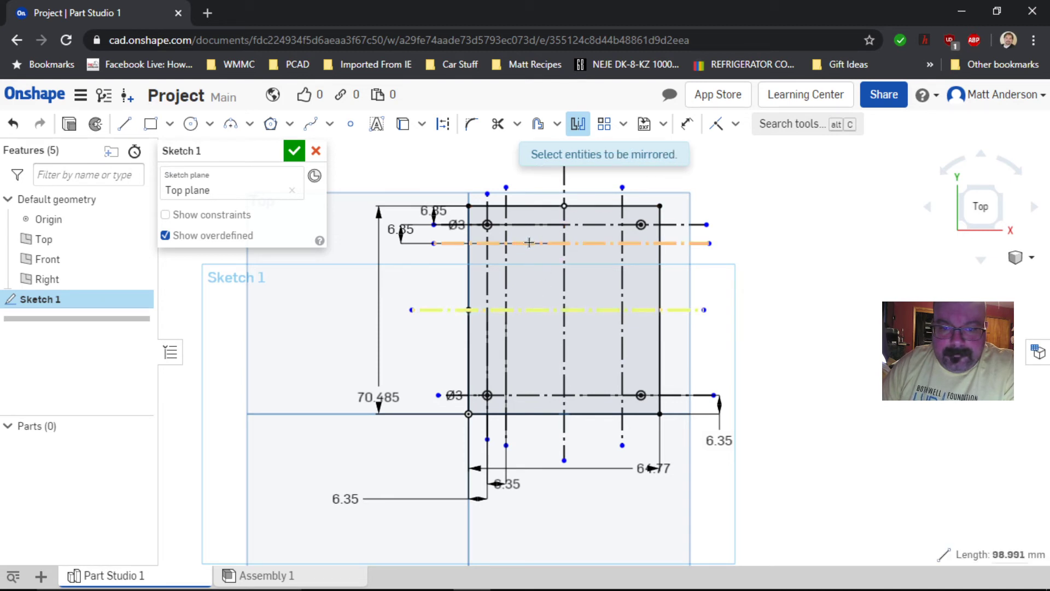
{"action": "left_click", "coordinate": [529, 243]}
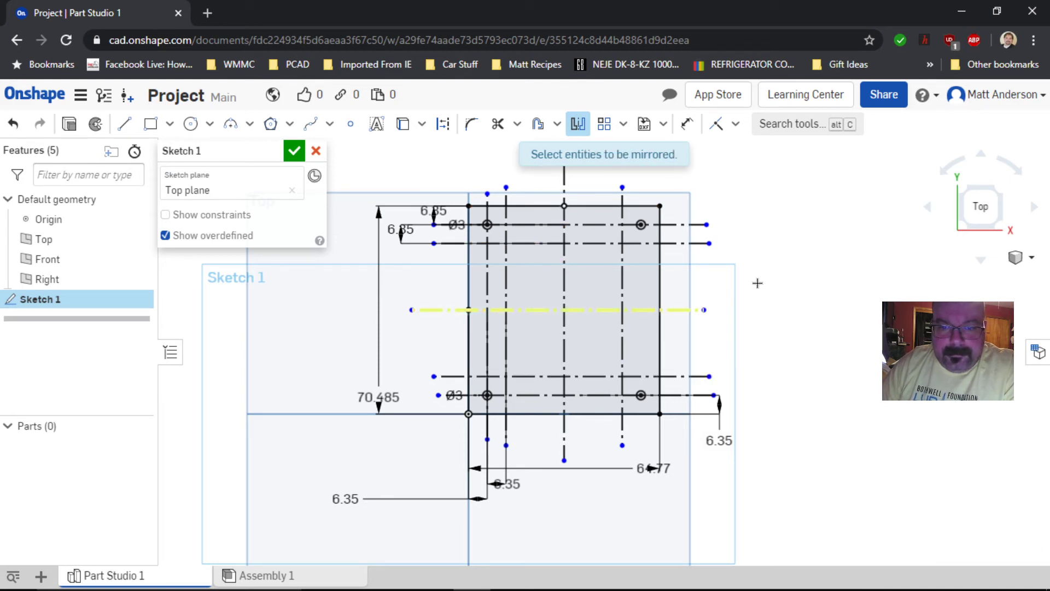
Step: Draw a corner rectangle between opposite intersections of the four inner construction lines, about 39.4 by 45.1 mm
{"action": "left_click", "coordinate": [150, 124]}
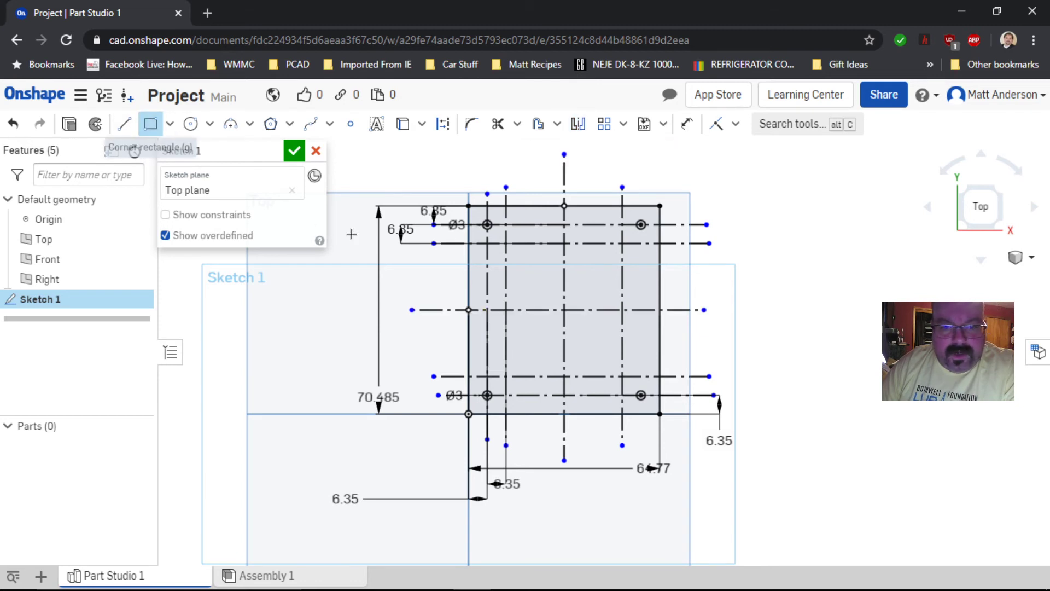
{"action": "left_click", "coordinate": [506, 242]}
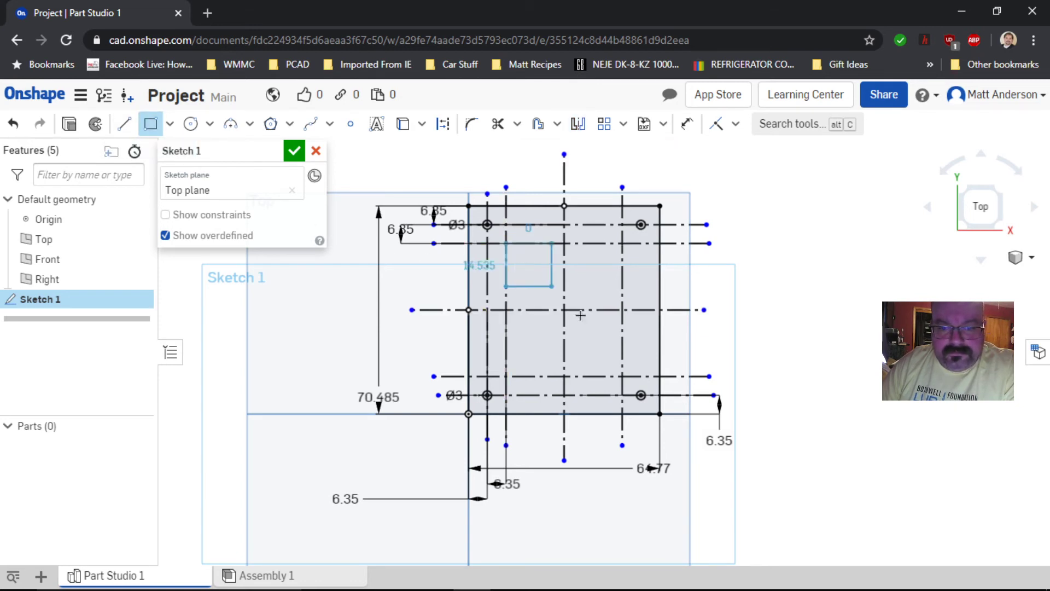
{"action": "left_click", "coordinate": [622, 376]}
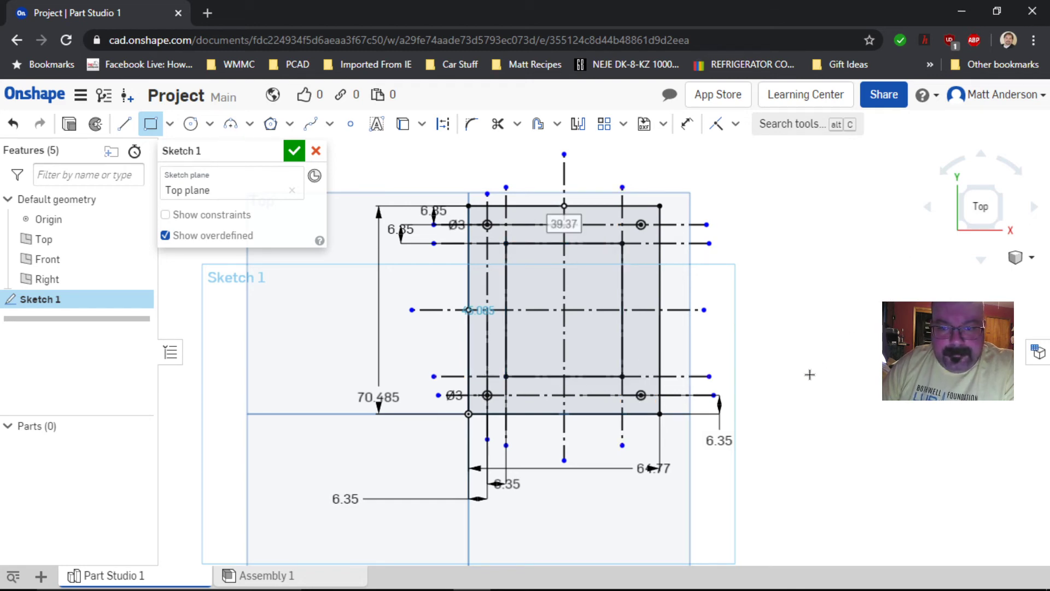
Step: Extrude the frame-shaped sketch region as a new solid with a blind depth of 12.7 mm, keeping the holes and inner opening
{"action": "mouse_move", "coordinate": [810, 374]}
{"action": "right_mouse_down"}
{"action": "mouse_move", "coordinate": [785, 346]}
{"action": "mouse_move", "coordinate": [835, 335]}
{"action": "mouse_move", "coordinate": [801, 353]}
{"action": "mouse_move", "coordinate": [750, 340]}
{"action": "mouse_move", "coordinate": [814, 354]}
{"action": "mouse_move", "coordinate": [799, 328]}
{"action": "right_mouse_up"}
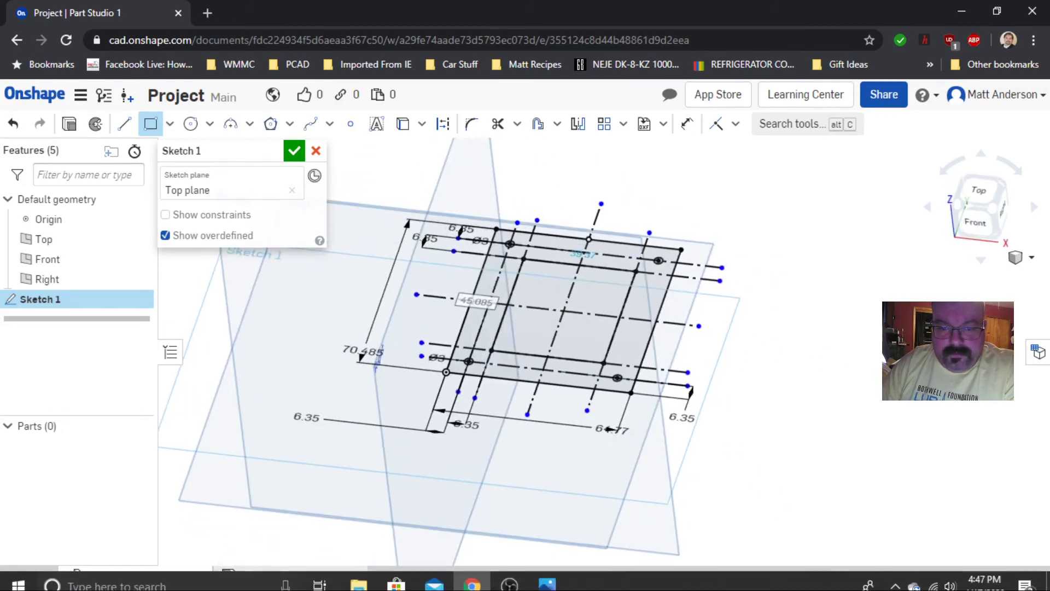
{"action": "left_click", "coordinate": [73, 129]}
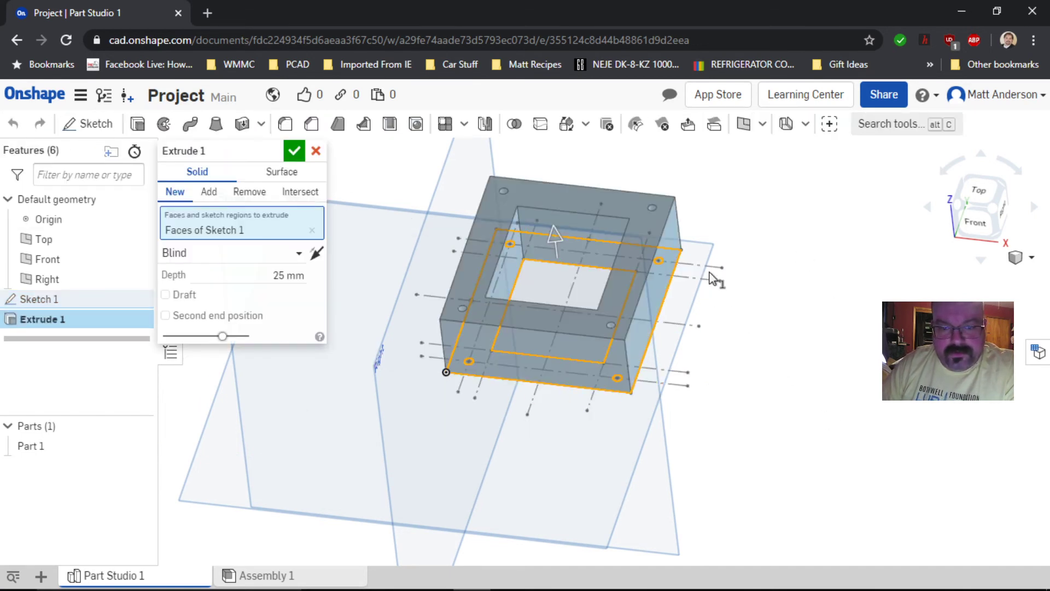
{"action": "mouse_move", "coordinate": [627, 465]}
{"action": "right_mouse_down"}
{"action": "mouse_move", "coordinate": [605, 453]}
{"action": "mouse_move", "coordinate": [613, 469]}
{"action": "right_mouse_up"}
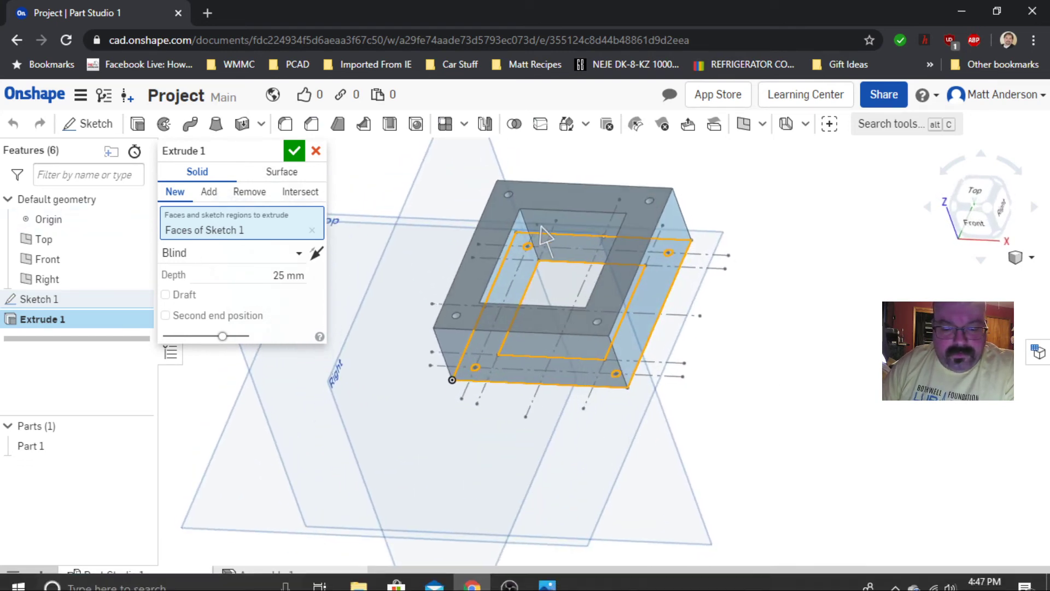
{"action": "mouse_move", "coordinate": [597, 584]}
{"action": "mouse_move", "coordinate": [541, 578]}
{"action": "mouse_move", "coordinate": [539, 526]}
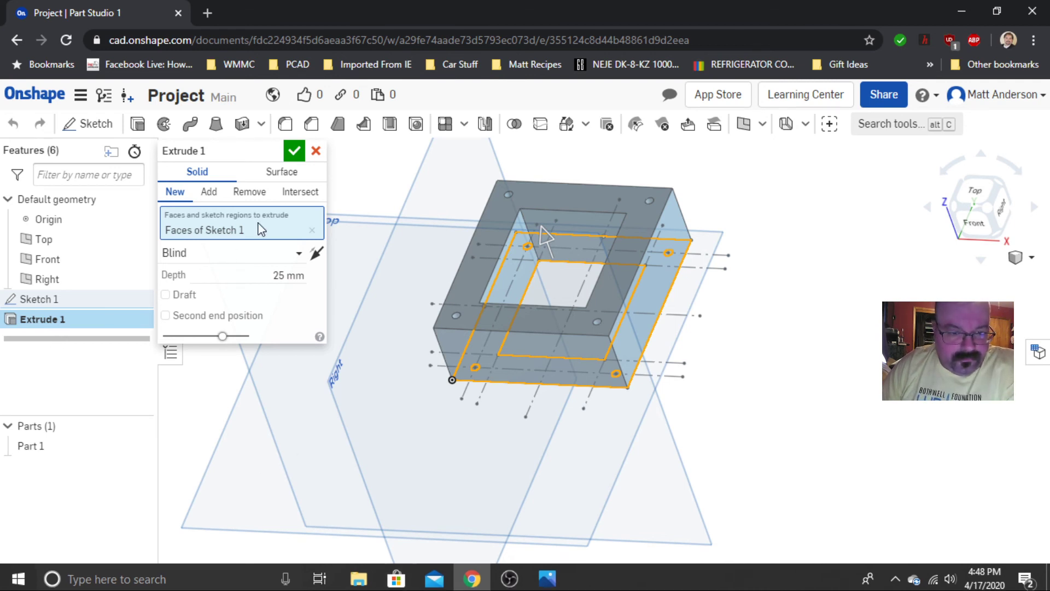
{"action": "left_click", "coordinate": [277, 275]}
{"action": "type", "text": "12.7"}
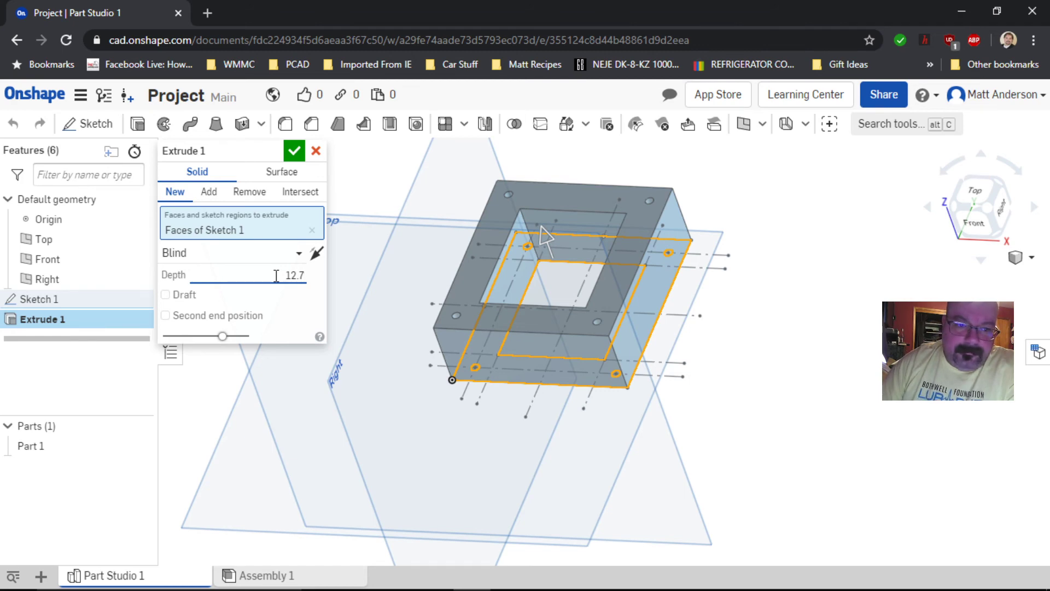
{"action": "key", "text": "Return"}
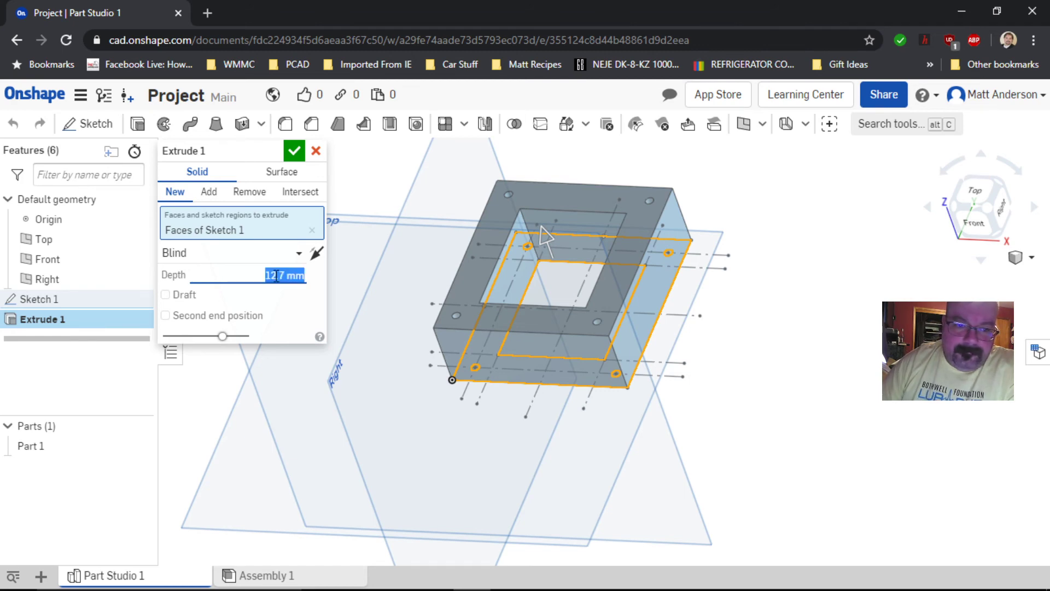
{"action": "right_click_drag", "start_coordinate": [531, 437], "coordinate": [569, 446]}
{"action": "left_click", "coordinate": [294, 151]}
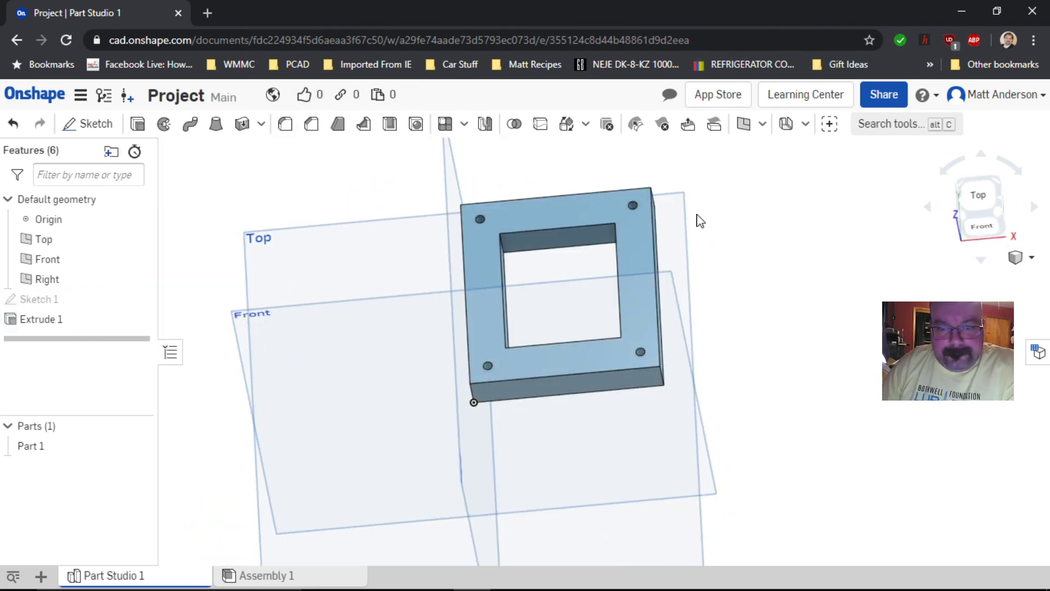
Step: Start a circular fillet on the front right outer vertical corner edge and set its radius to 6.35 mm
{"action": "right_click_drag", "start_coordinate": [741, 305], "coordinate": [742, 384]}
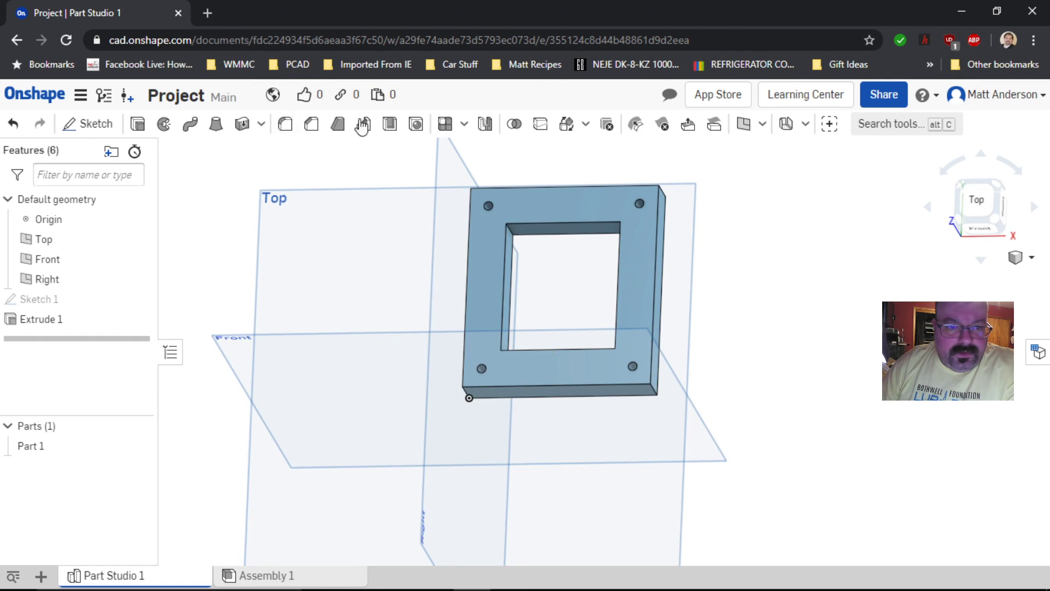
{"action": "left_click", "coordinate": [286, 127]}
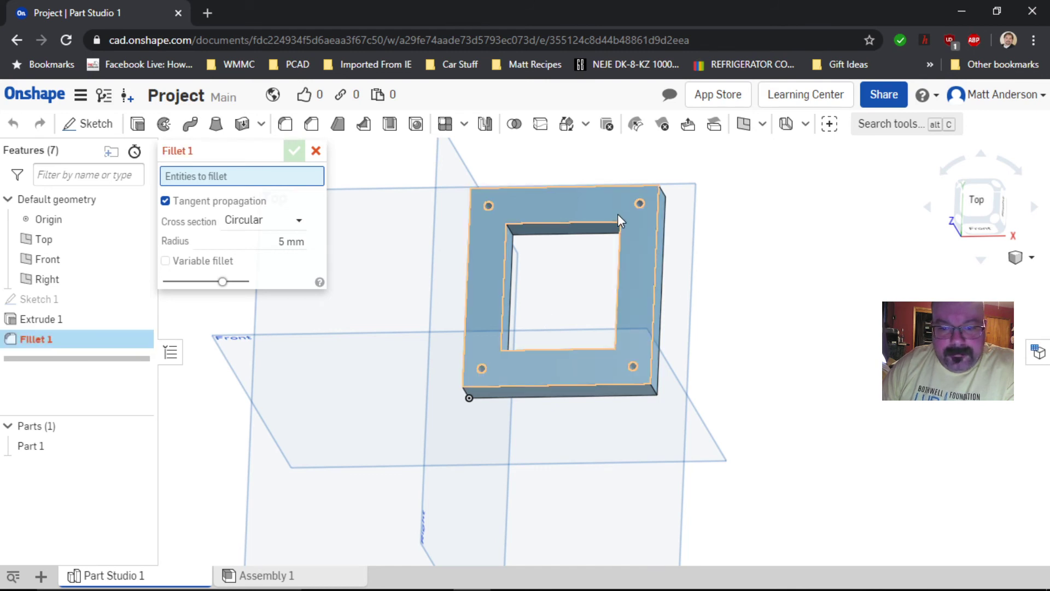
{"action": "scroll", "coordinate": [663, 411], "scroll_direction": "up", "scroll_amount": 3}
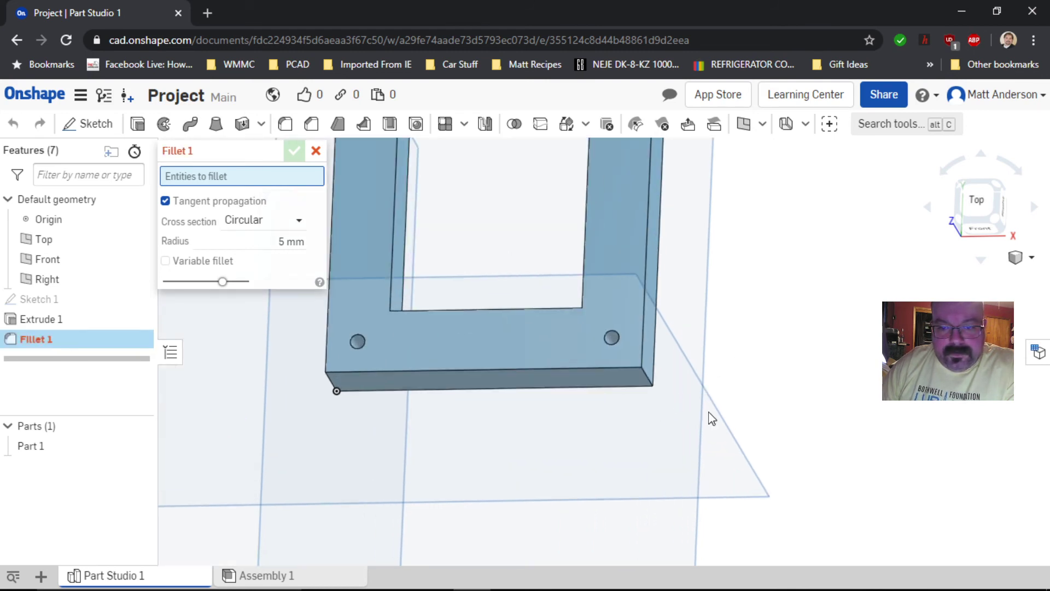
{"action": "left_click", "coordinate": [647, 376]}
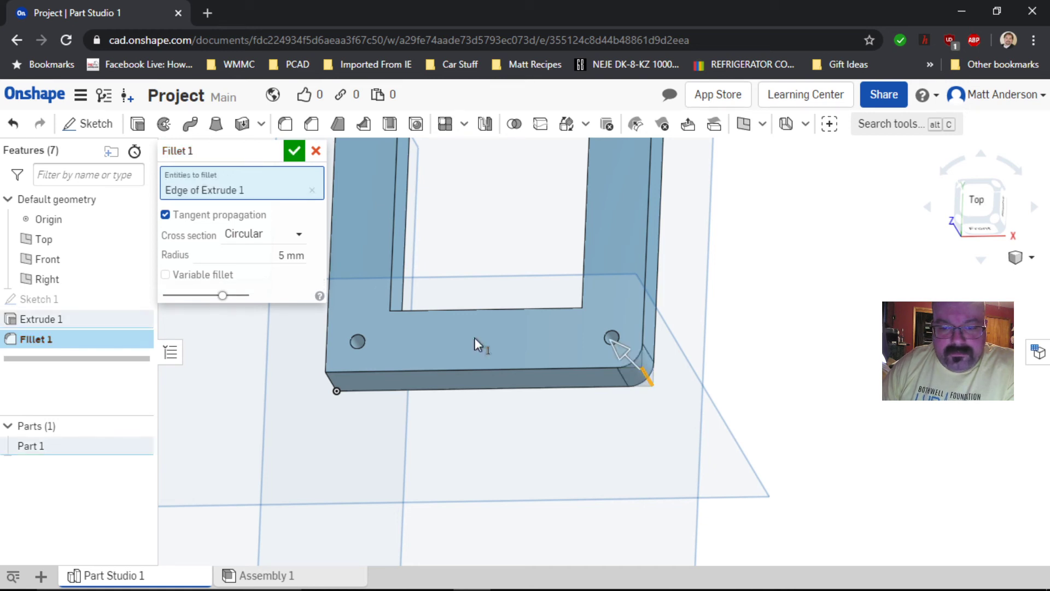
{"action": "left_click", "coordinate": [286, 256]}
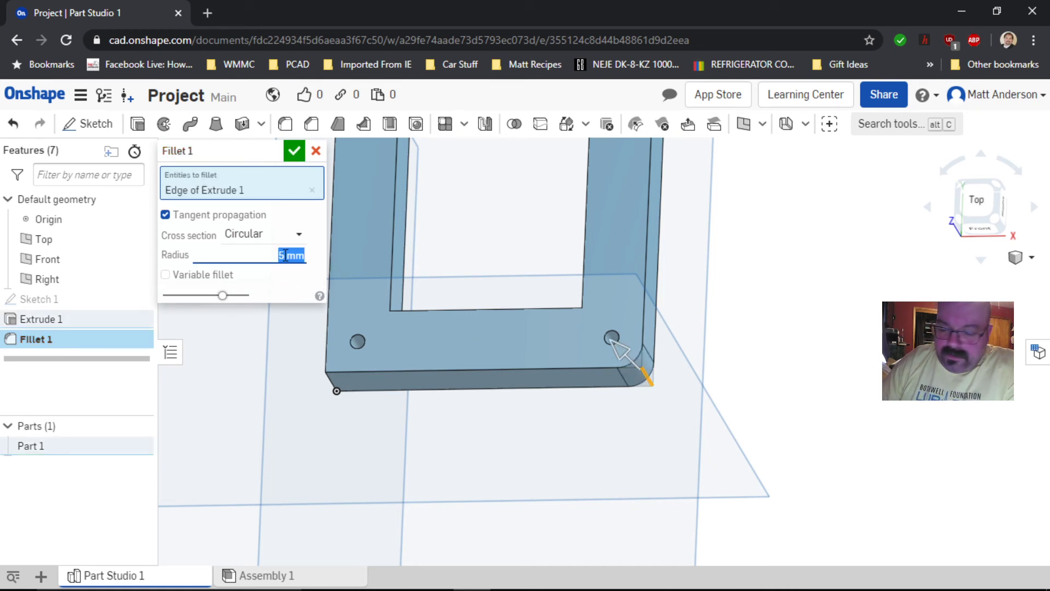
{"action": "type", "text": "6"}
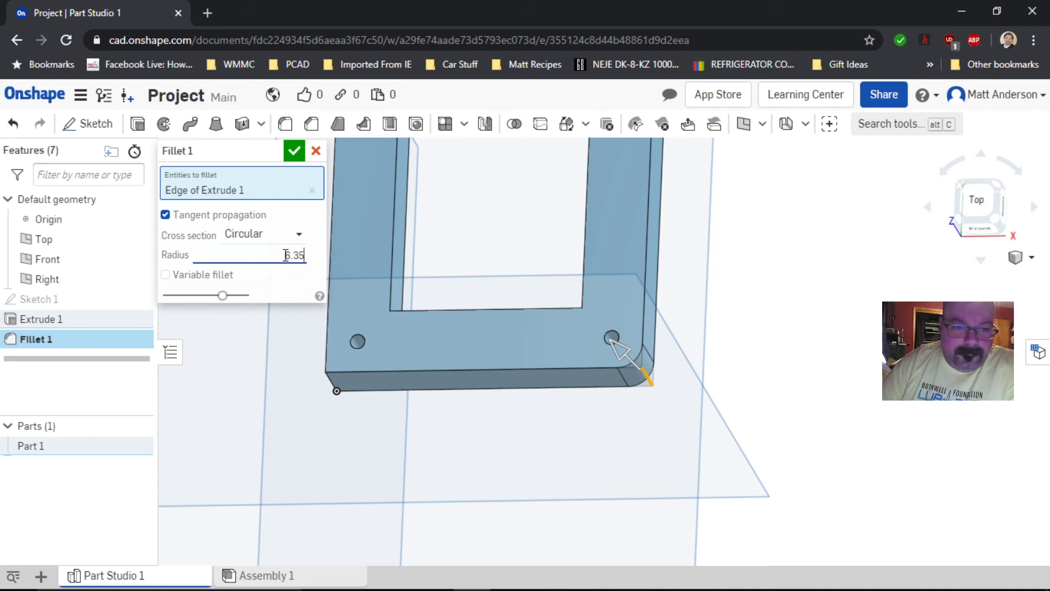
{"action": "type", "text": ".35"}
{"action": "key", "text": "Return"}
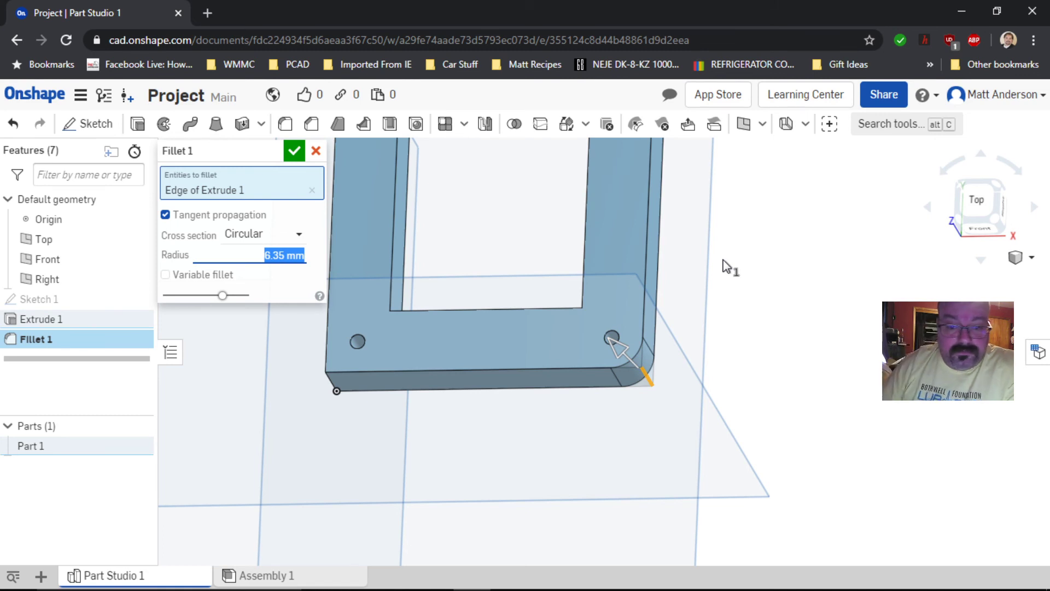
Step: Add the other three outer vertical corner edges of the frame to the fillet
{"action": "right_click_drag", "start_coordinate": [504, 496], "coordinate": [556, 499]}
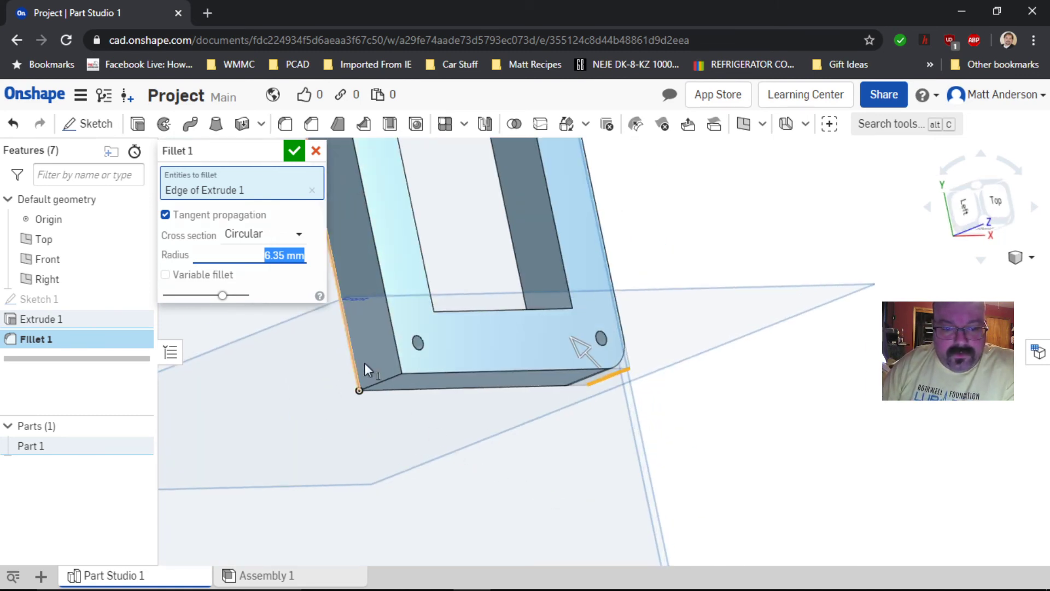
{"action": "left_click", "coordinate": [383, 380]}
{"action": "scroll", "coordinate": [453, 311], "scroll_direction": "down", "scroll_amount": 5}
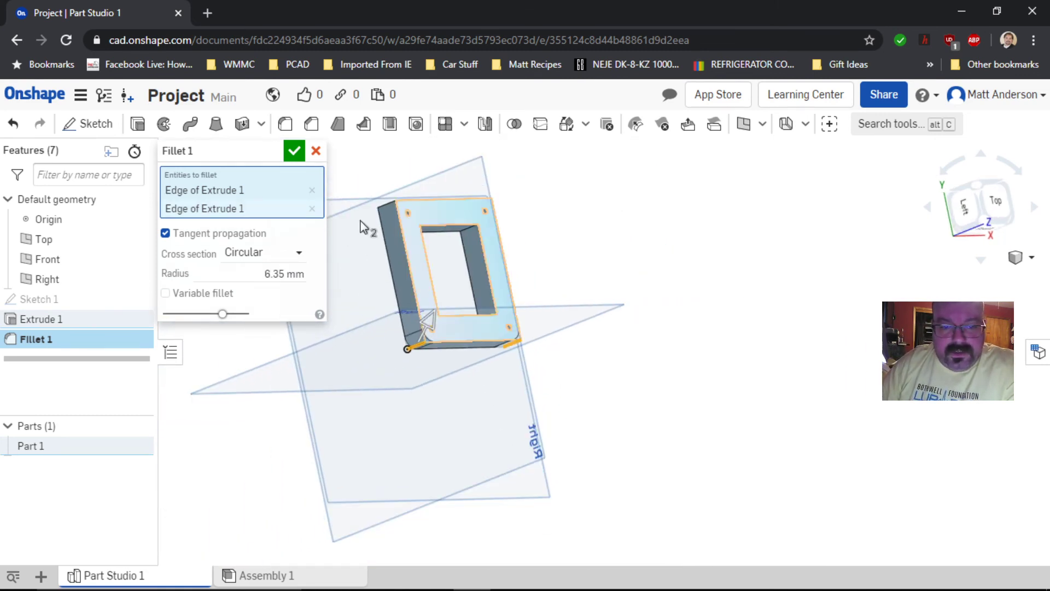
{"action": "mouse_move", "coordinate": [361, 225]}
{"action": "right_mouse_down"}
{"action": "mouse_move", "coordinate": [388, 251]}
{"action": "mouse_move", "coordinate": [377, 223]}
{"action": "right_mouse_up"}
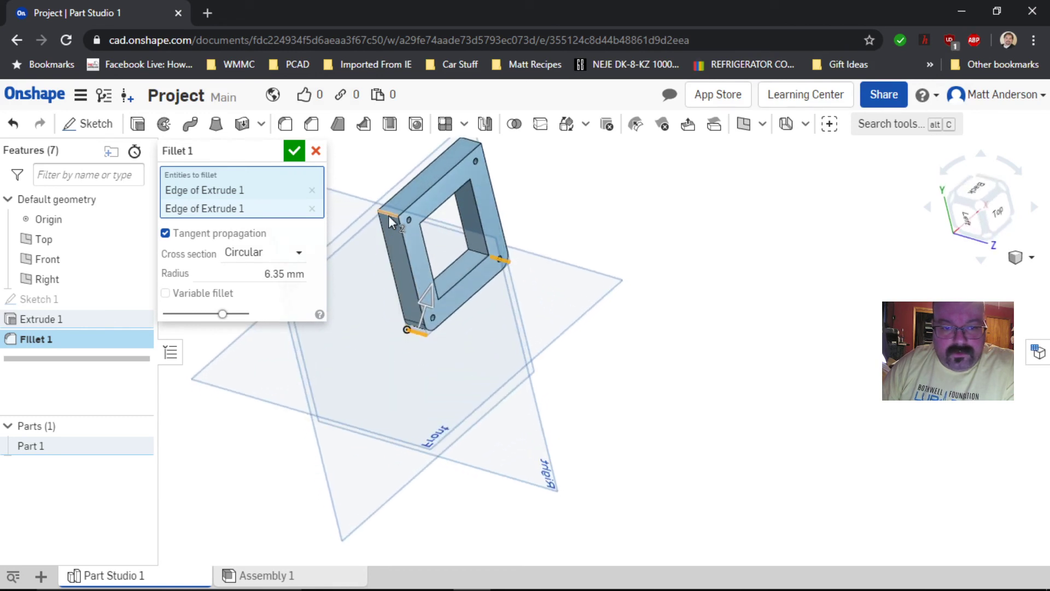
{"action": "left_click", "coordinate": [389, 215]}
{"action": "right_click_drag", "start_coordinate": [484, 232], "coordinate": [387, 395]}
{"action": "scroll", "coordinate": [462, 222], "scroll_direction": "up", "scroll_amount": 5}
{"action": "left_click", "coordinate": [457, 185]}
{"action": "scroll", "coordinate": [720, 485], "scroll_direction": "down", "scroll_amount": 3}
{"action": "right_click_drag", "start_coordinate": [720, 485], "coordinate": [563, 328]}
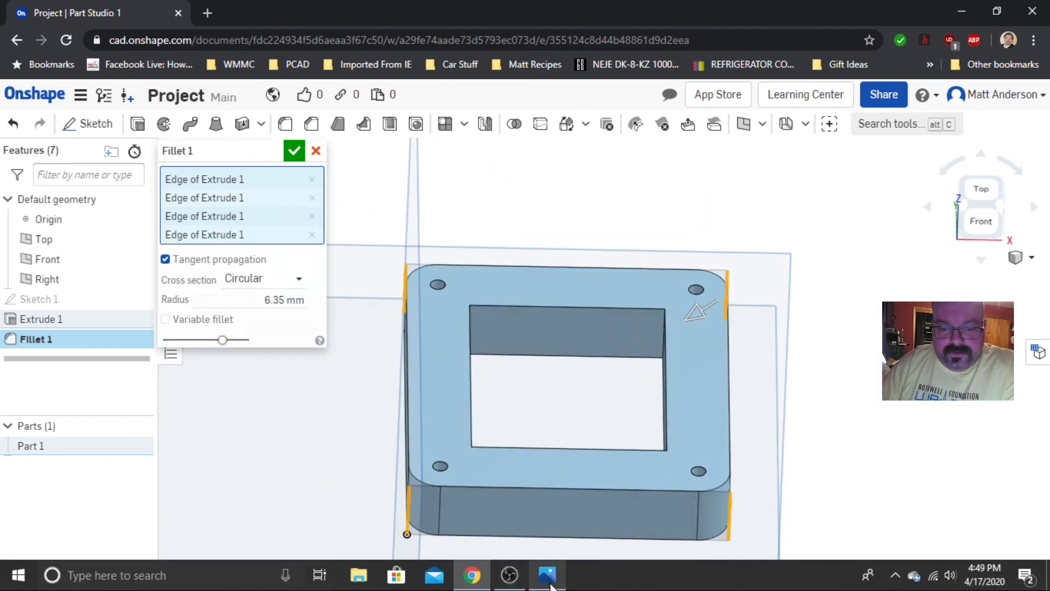
Step: Compare the filleted part in Onshape with the hand-drawn project.jpg in Photos, examining its overall shape from several angles
{"action": "mouse_move", "coordinate": [549, 581]}
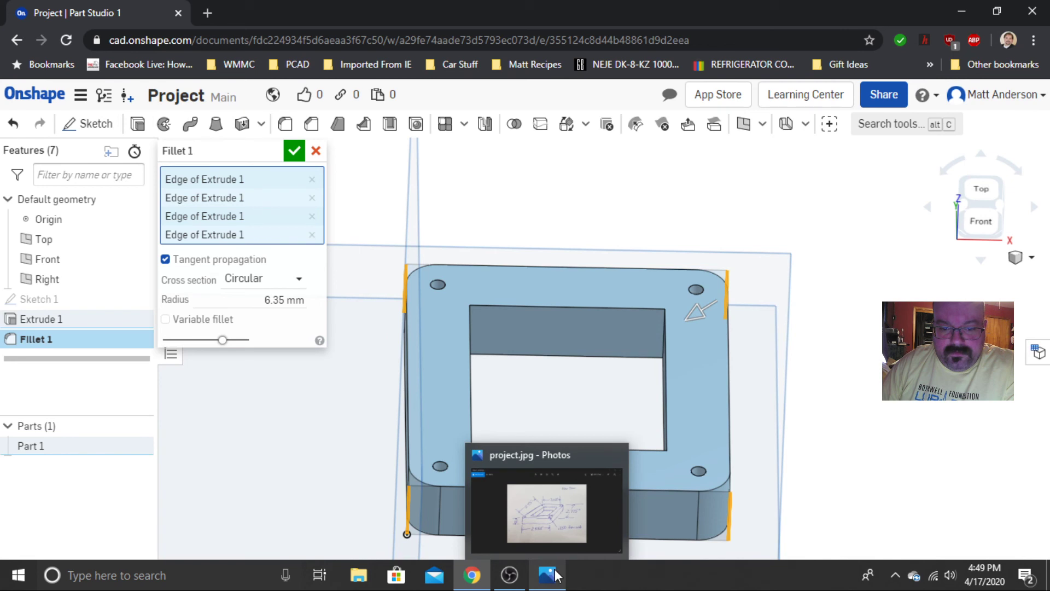
{"action": "left_click", "coordinate": [552, 513]}
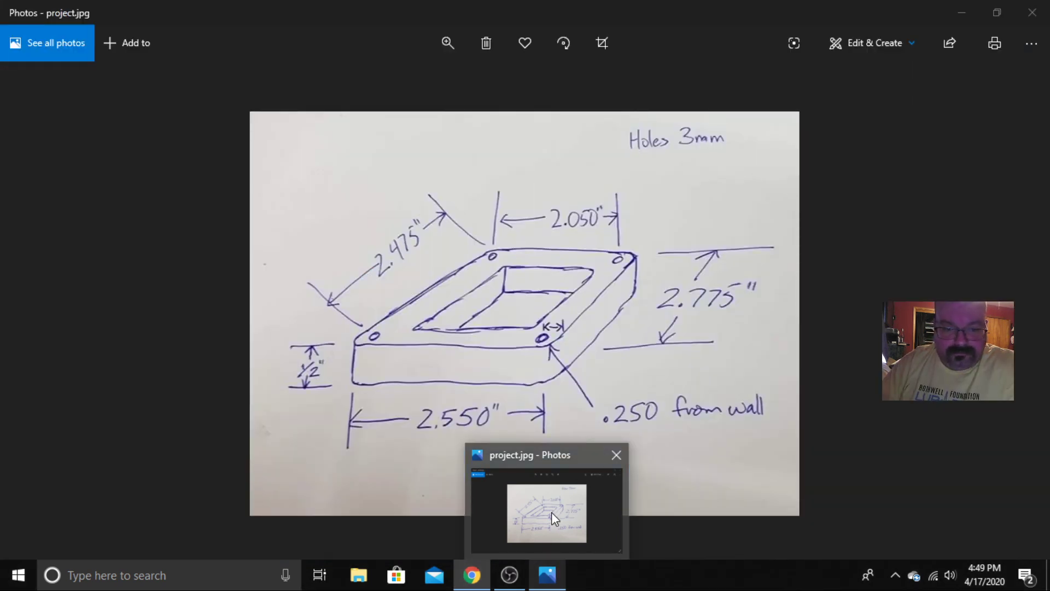
{"action": "left_click", "coordinate": [551, 512]}
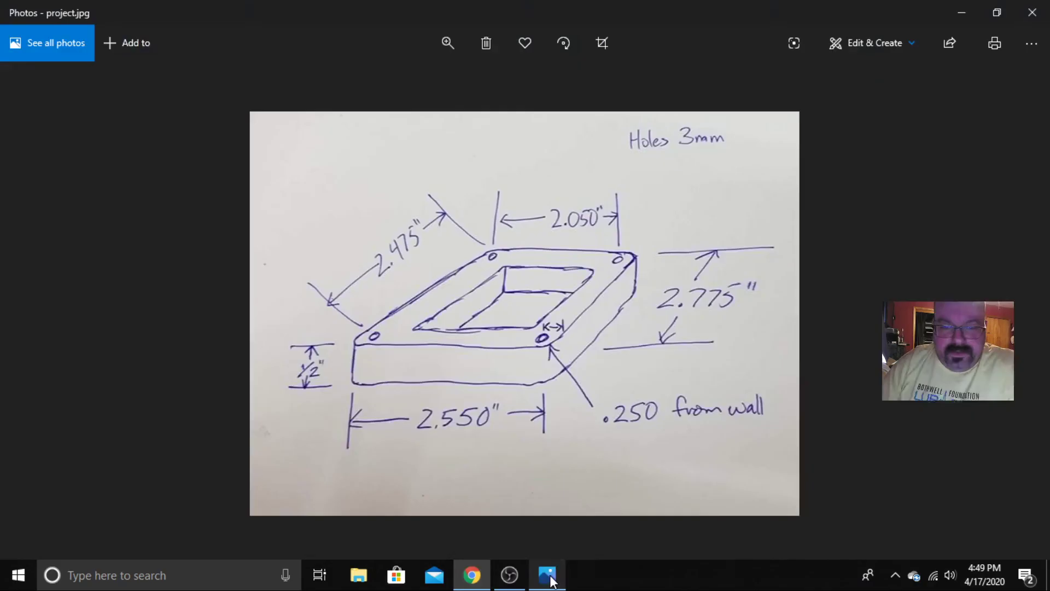
{"action": "left_click", "coordinate": [550, 582]}
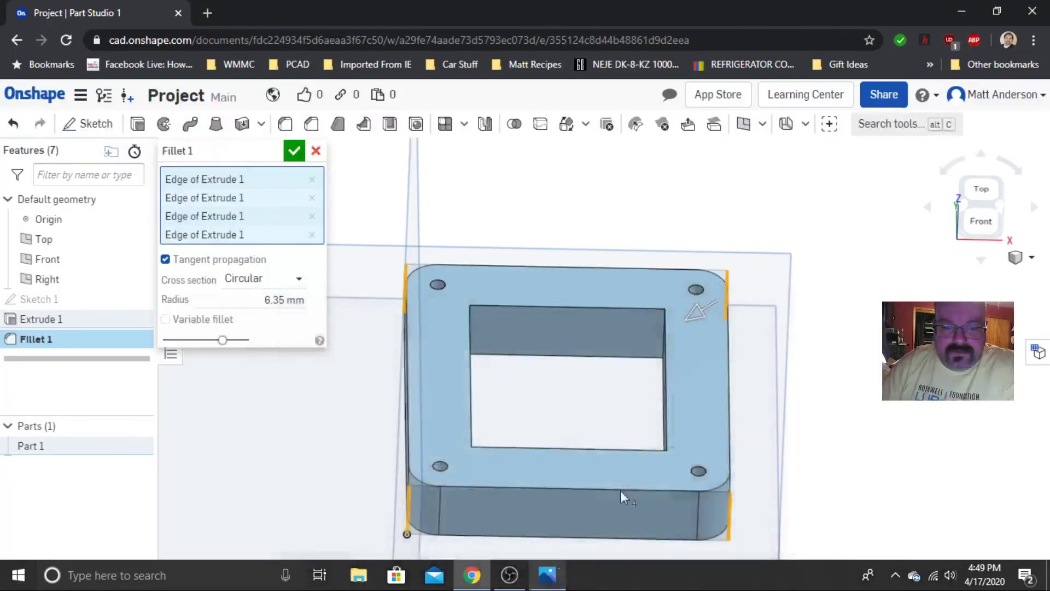
{"action": "right_click_drag", "start_coordinate": [738, 435], "coordinate": [711, 432]}
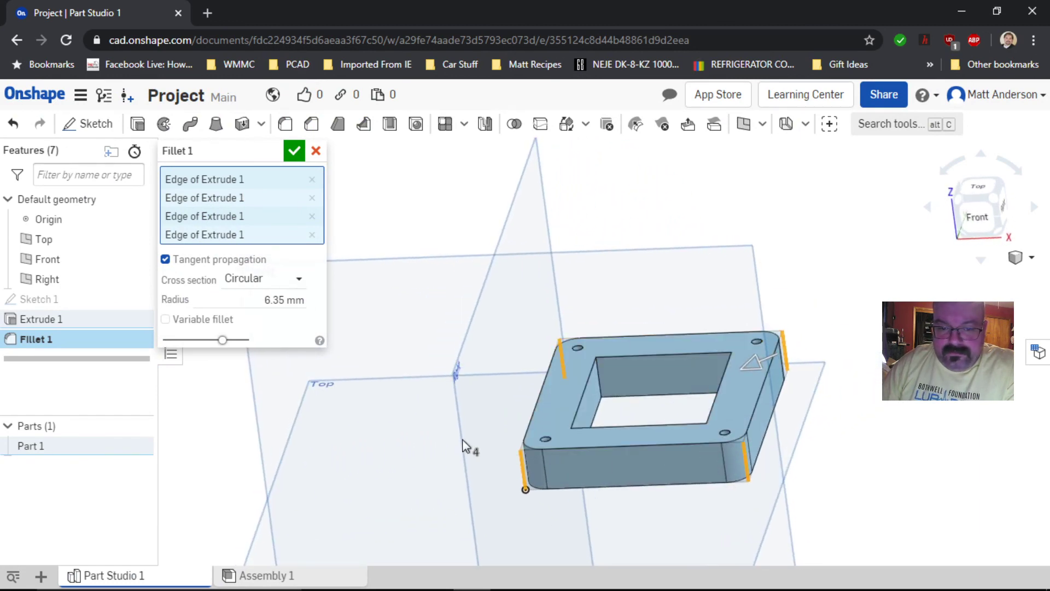
{"action": "middle_click_drag", "start_coordinate": [469, 445], "coordinate": [344, 274]}
{"action": "middle_click_drag", "start_coordinate": [550, 391], "coordinate": [488, 422]}
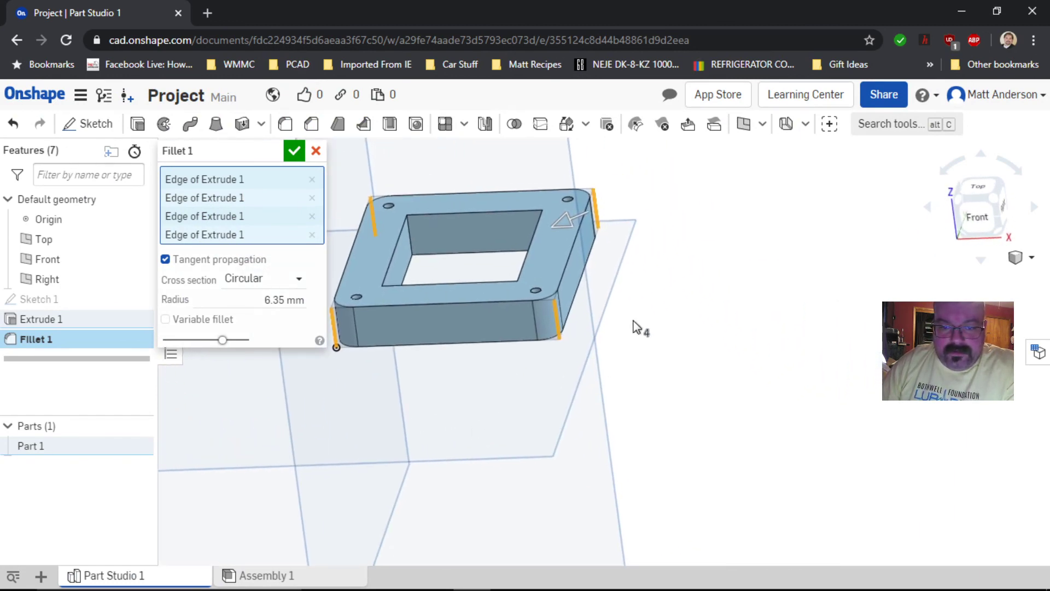
{"action": "right_click_drag", "start_coordinate": [638, 326], "coordinate": [712, 434]}
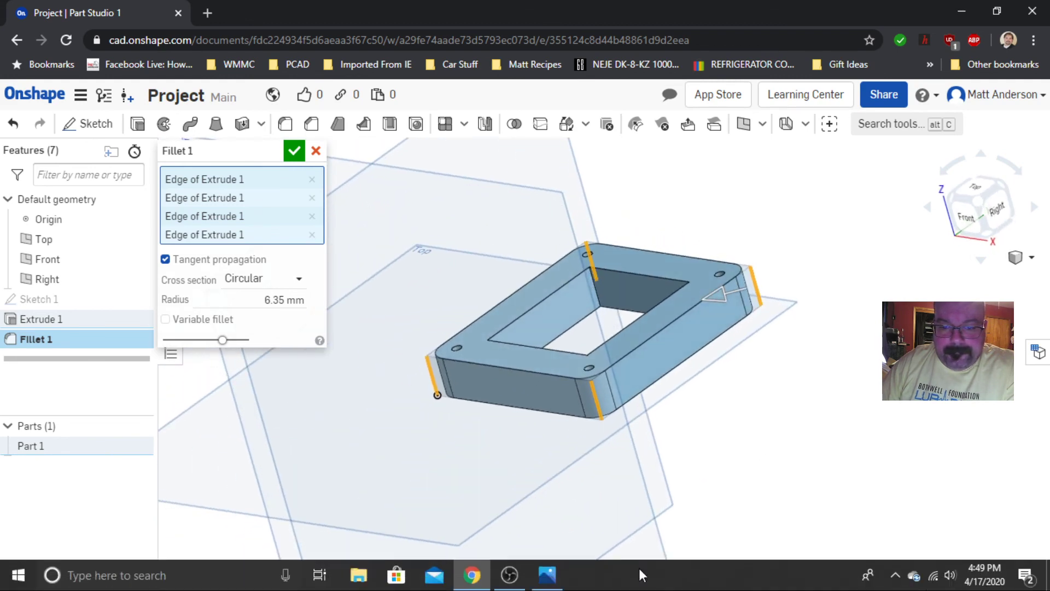
{"action": "left_click", "coordinate": [547, 574]}
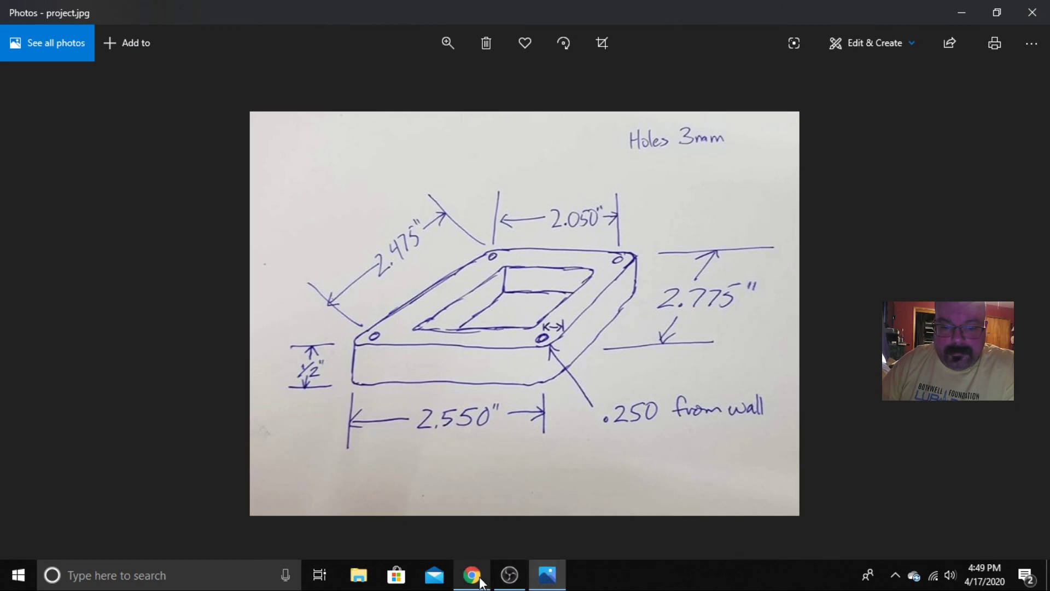
{"action": "mouse_move", "coordinate": [481, 580]}
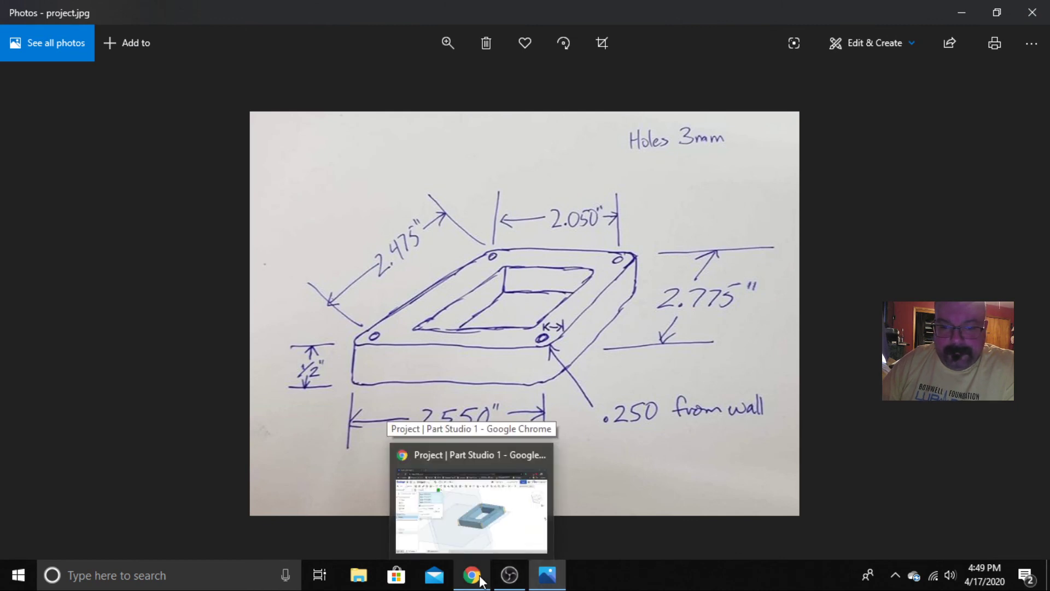
{"action": "left_click", "coordinate": [481, 579]}
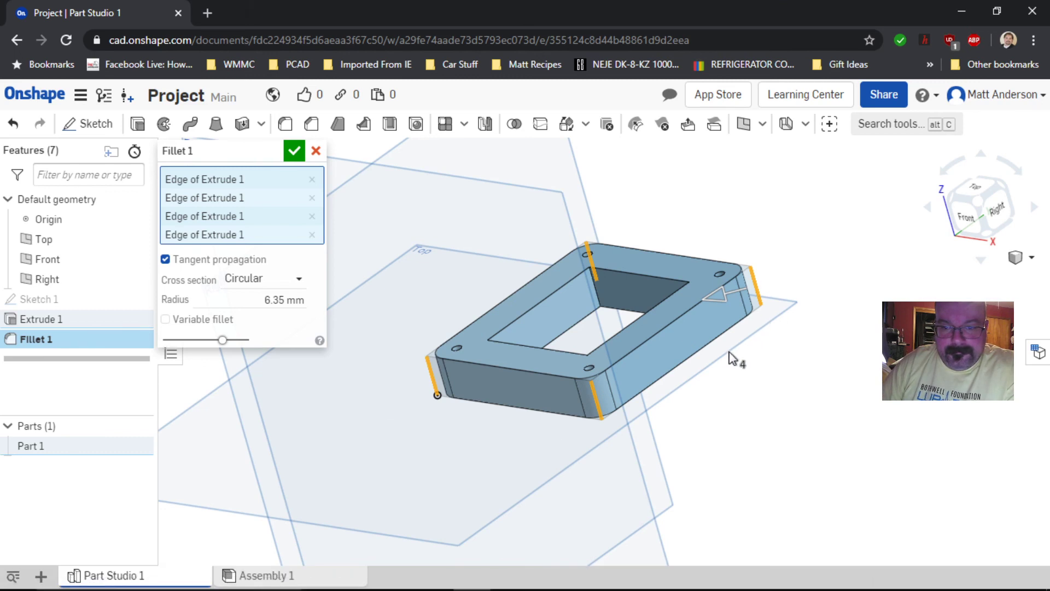
{"action": "right_click_drag", "start_coordinate": [750, 357], "coordinate": [744, 356]}
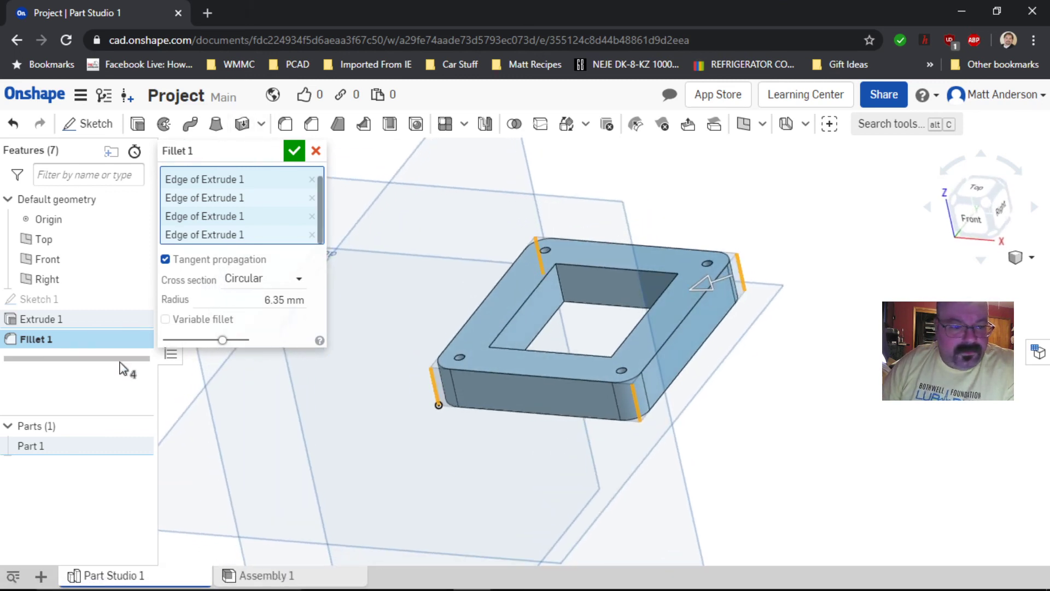
{"action": "right_click", "coordinate": [51, 446]}
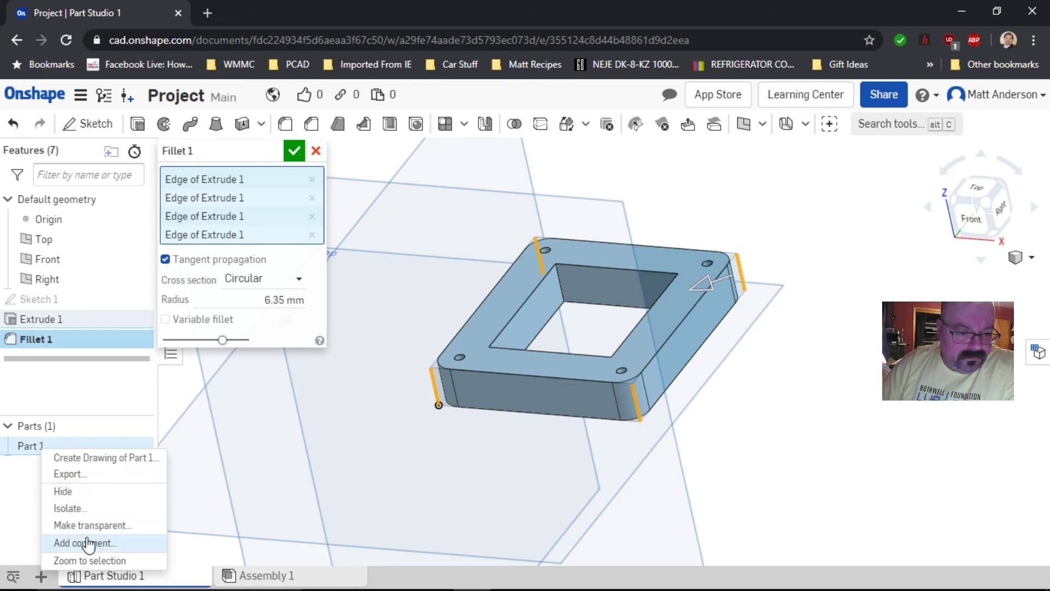
{"action": "left_click", "coordinate": [63, 474]}
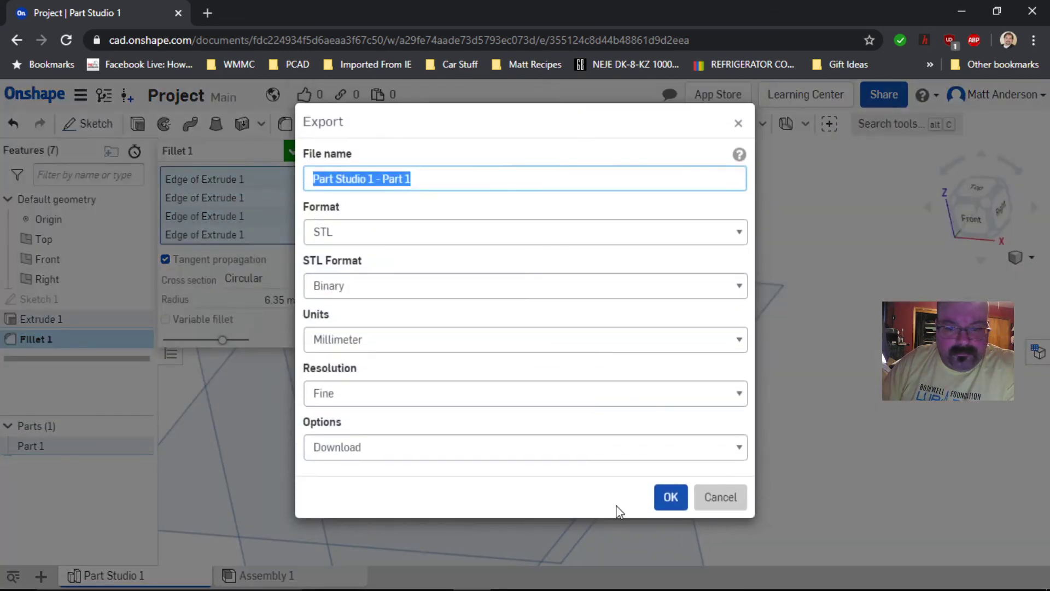
{"action": "left_click", "coordinate": [711, 498]}
Step: Accept the 6.35 mm fillet on the frame's four outer vertical corner edges
{"action": "left_click", "coordinate": [291, 152]}
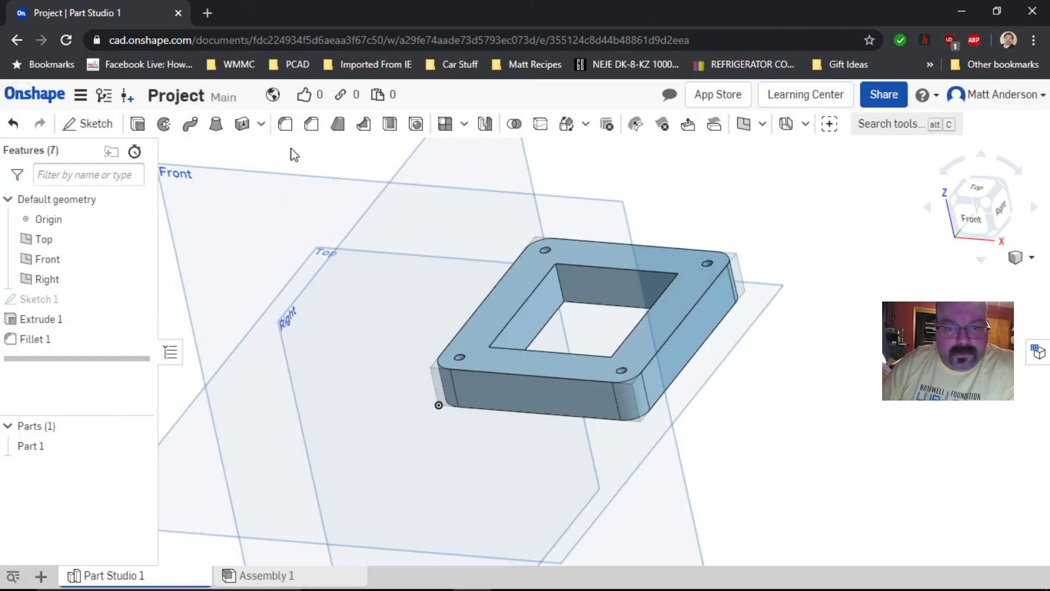
{"action": "right_click_drag", "start_coordinate": [450, 323], "coordinate": [463, 373]}
{"action": "mouse_move", "coordinate": [440, 313]}
{"action": "right_mouse_down"}
{"action": "mouse_move", "coordinate": [458, 311]}
{"action": "mouse_move", "coordinate": [405, 277]}
{"action": "mouse_move", "coordinate": [417, 326]}
{"action": "mouse_move", "coordinate": [427, 331]}
{"action": "mouse_move", "coordinate": [433, 318]}
{"action": "mouse_move", "coordinate": [440, 332]}
{"action": "right_mouse_up"}
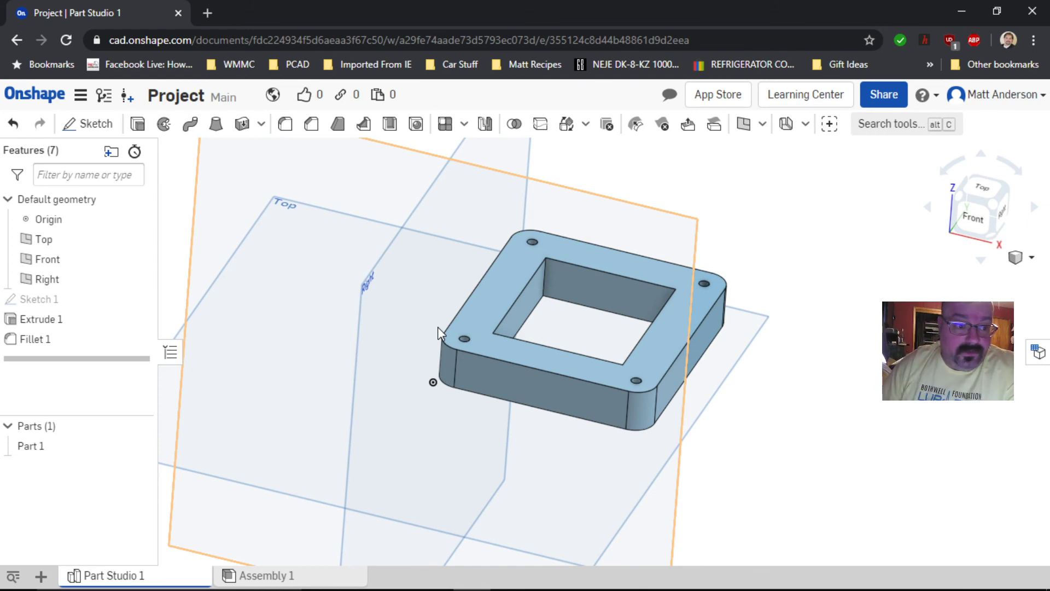
Step: Reopen Sketch 1 to examine the frame's dimensions and construction lines face-on, and close it again
{"action": "left_click", "coordinate": [51, 301]}
{"action": "double_click", "coordinate": [498, 268]}
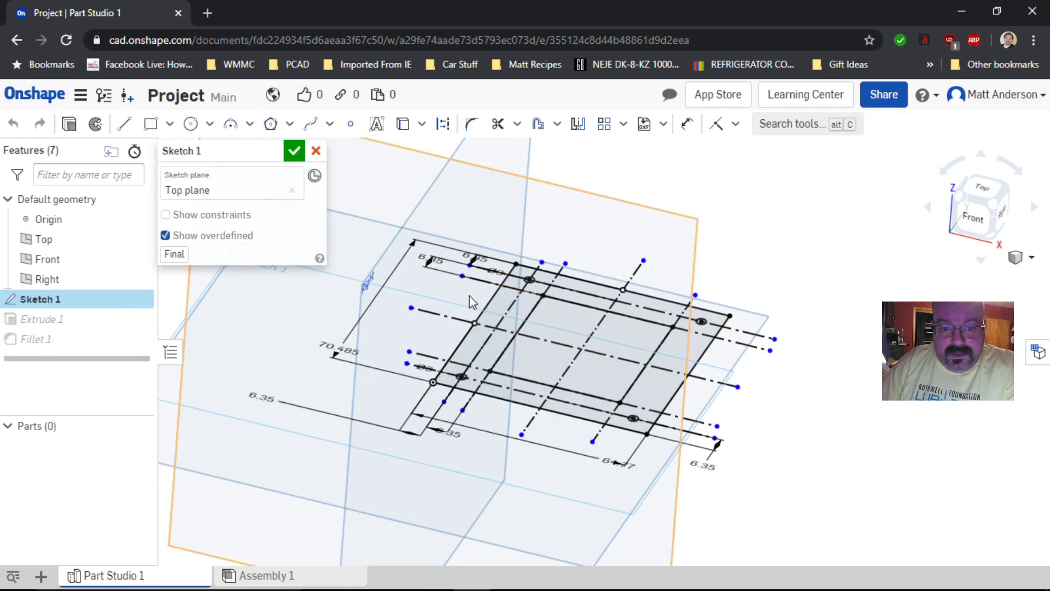
{"action": "key", "text": "n"}
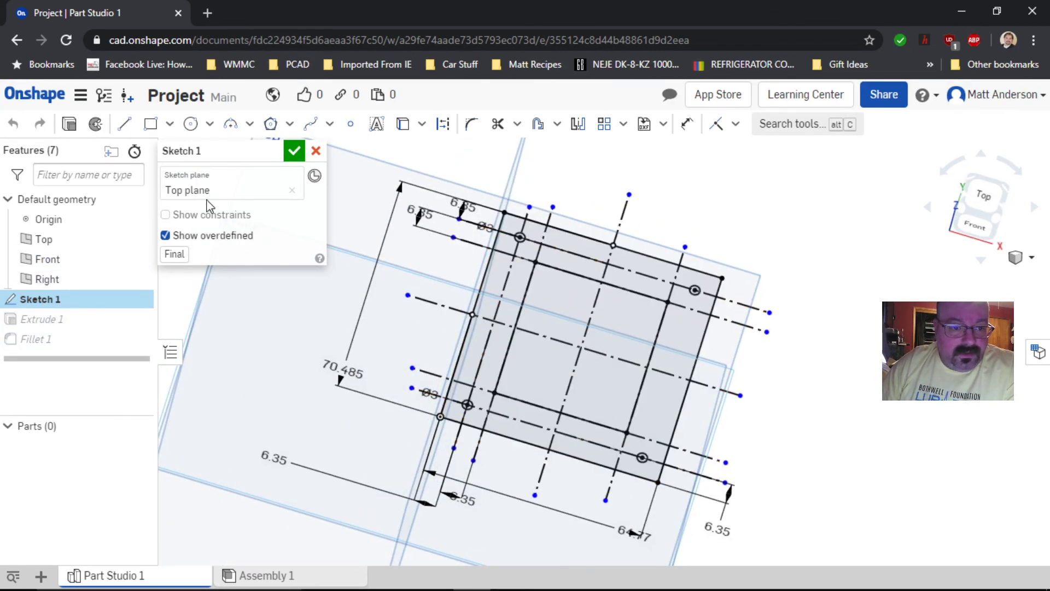
{"action": "left_click", "coordinate": [299, 153]}
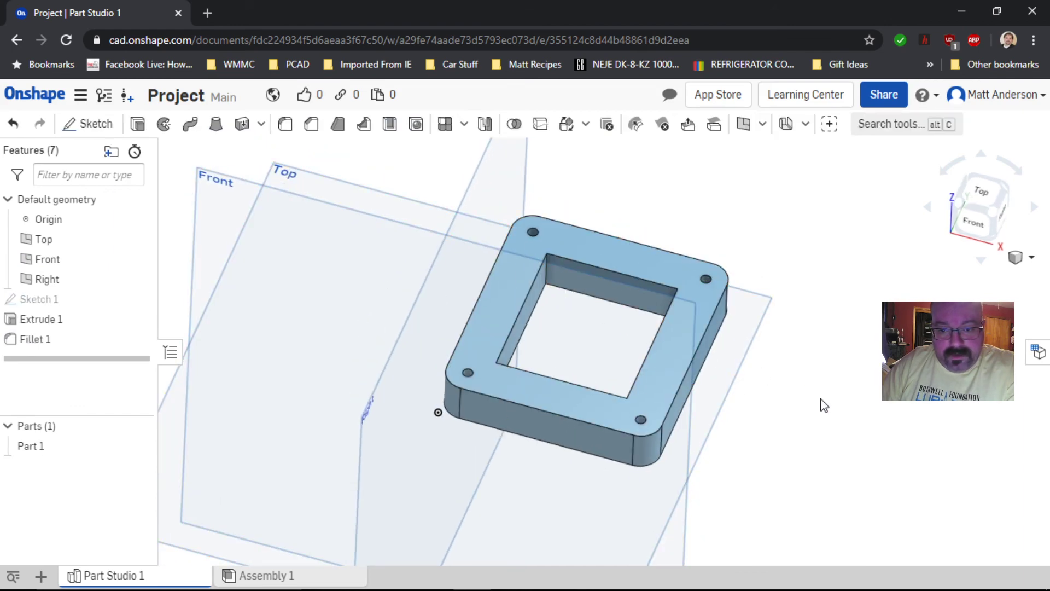
{"action": "right_click_drag", "start_coordinate": [799, 450], "coordinate": [797, 449]}
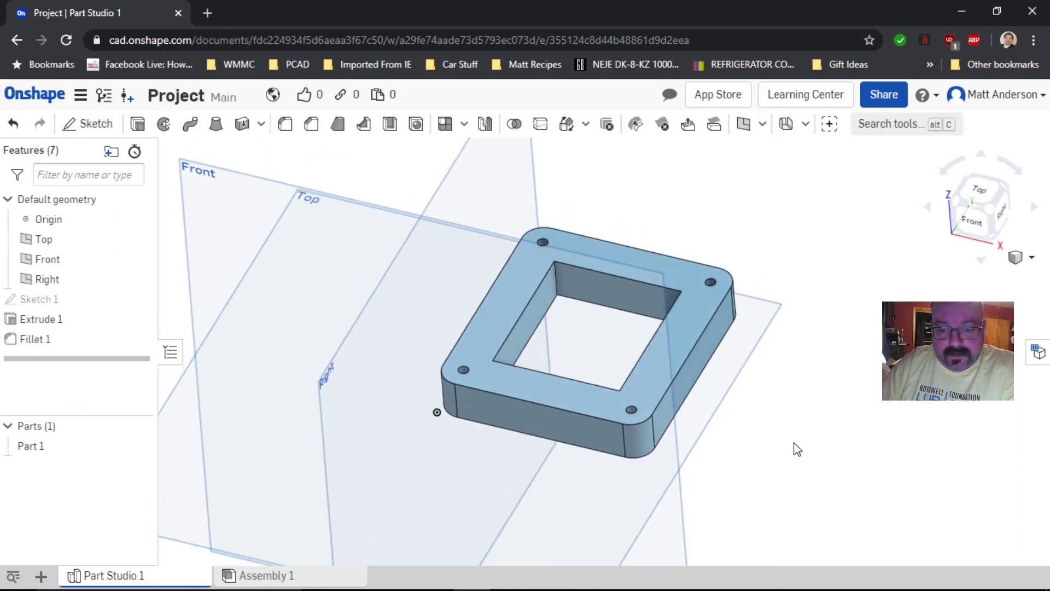
Step: Export Part 1 as a downloaded binary STL named Project, in millimeters with fine resolution
{"action": "right_click", "coordinate": [55, 452]}
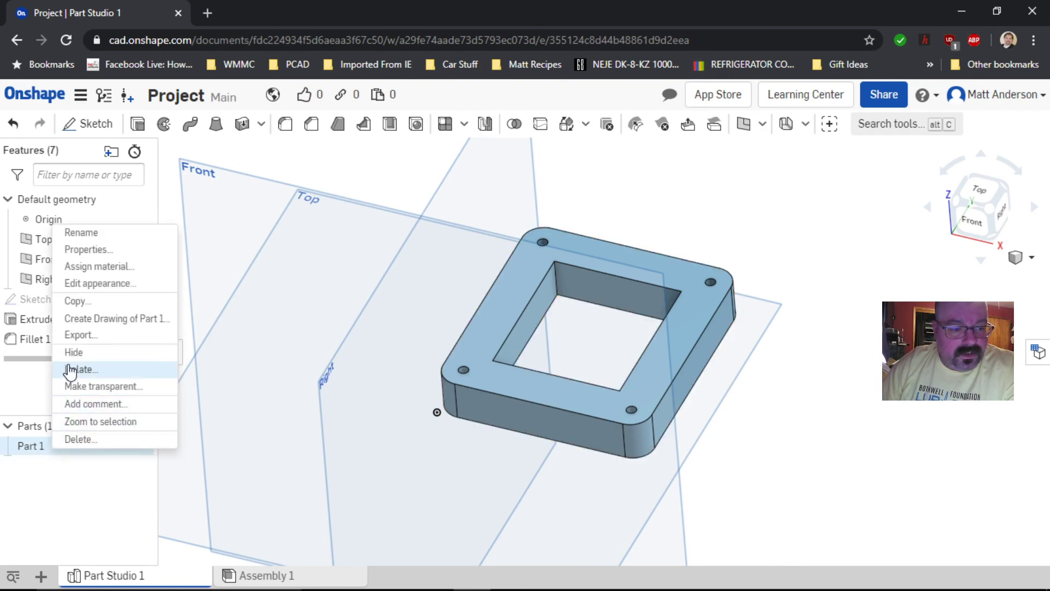
{"action": "left_click", "coordinate": [76, 337]}
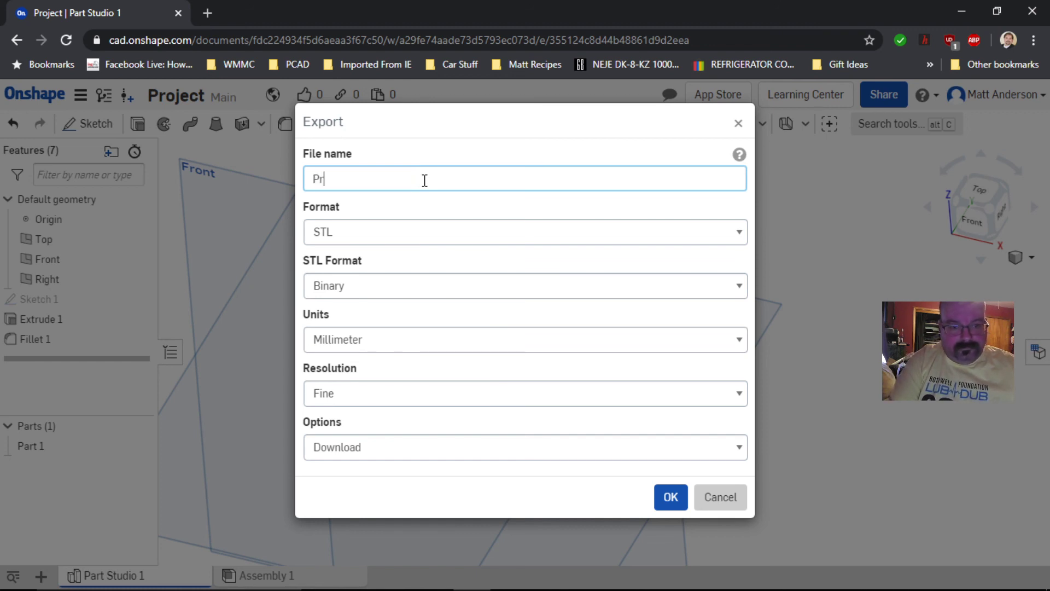
{"action": "key", "text": "Return"}
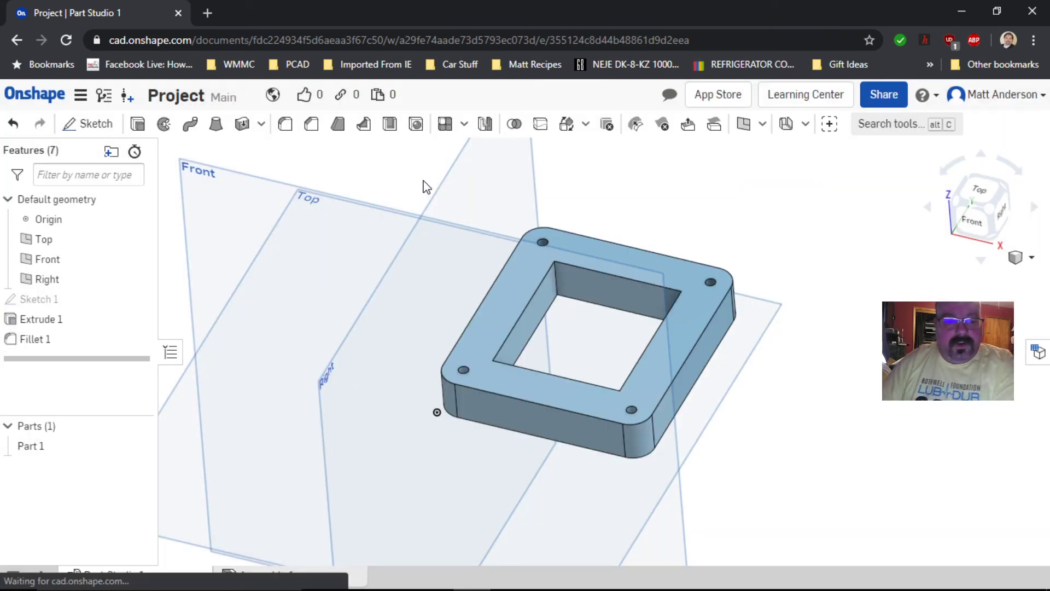
{"action": "mouse_move", "coordinate": [539, 586]}
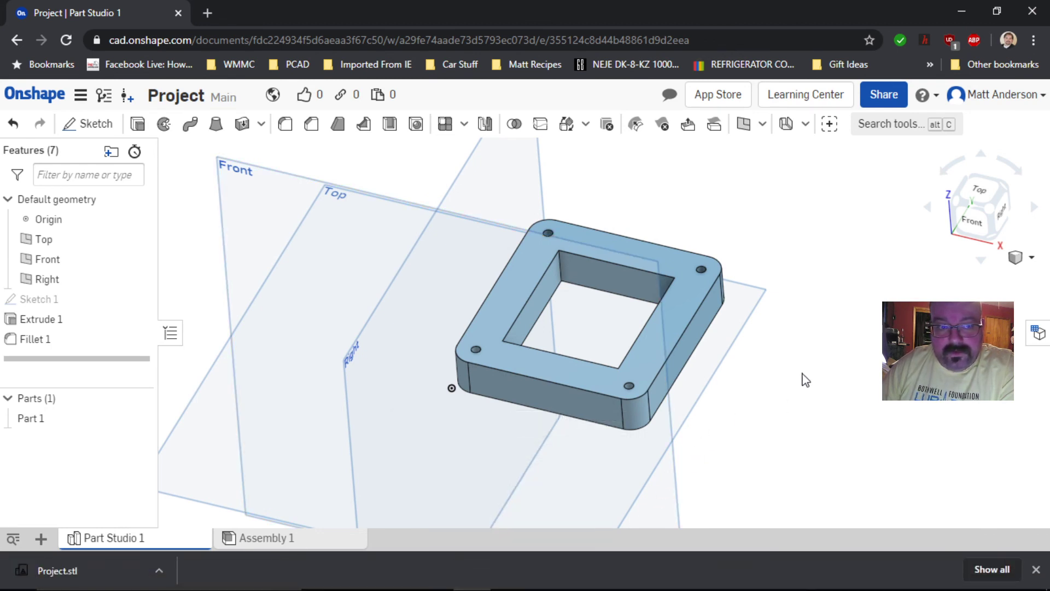
{"action": "left_click", "coordinate": [508, 577]}
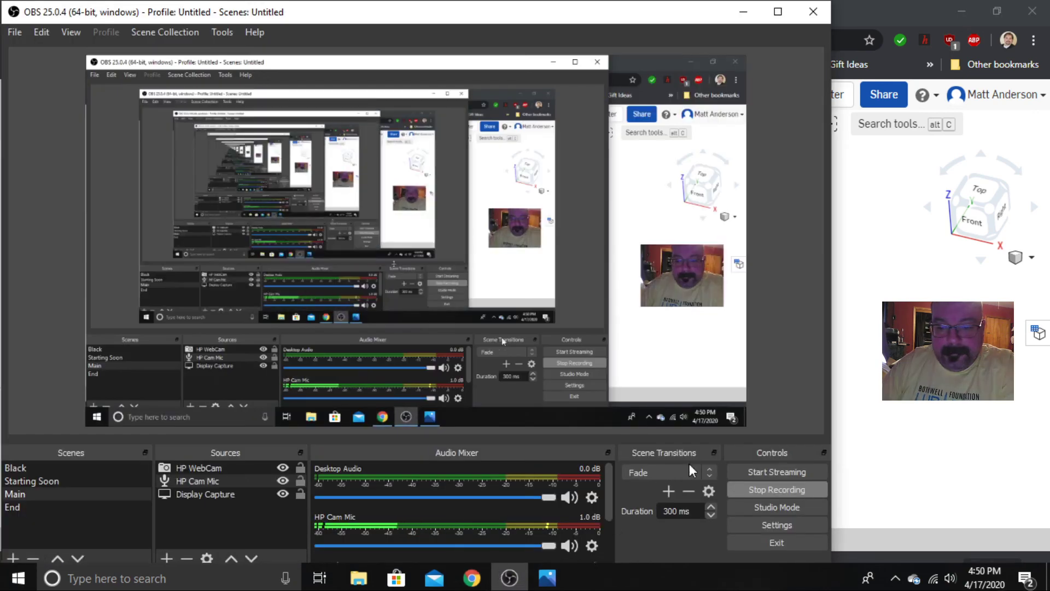